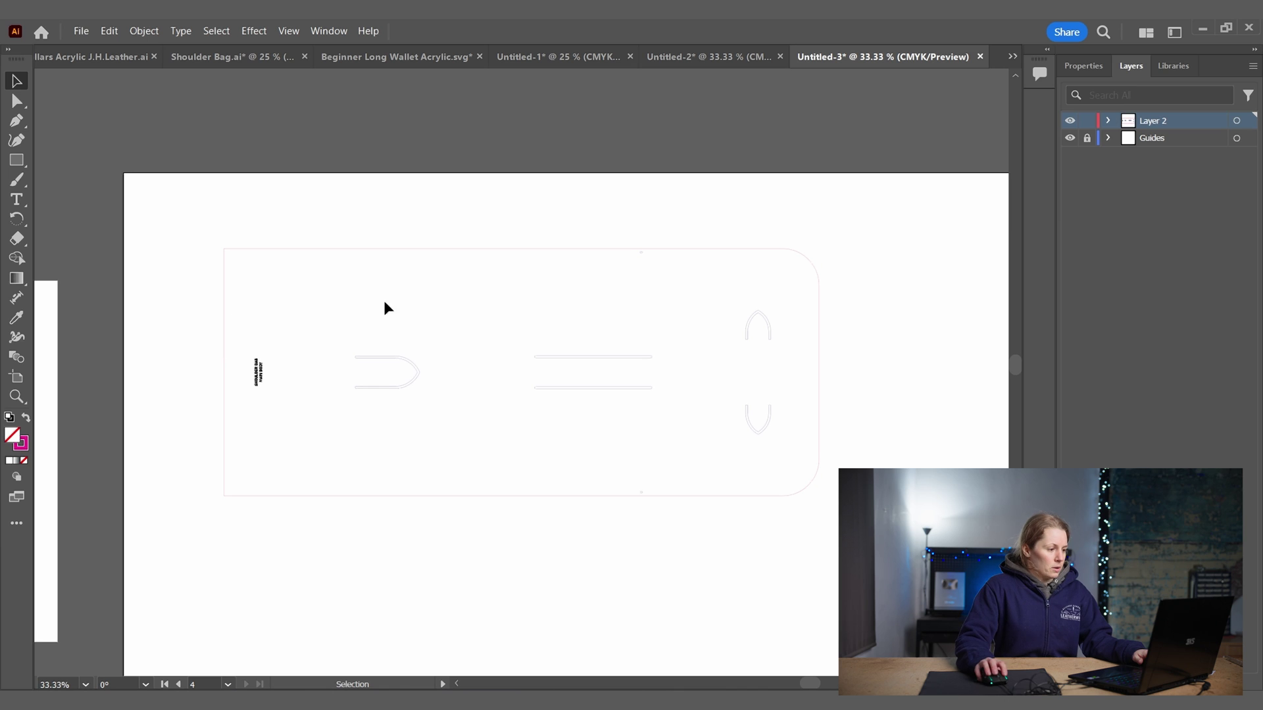
Create a 170 mm wide by 247 mm high rectangle over the left end of the shoulder bag template
click(1083, 66)
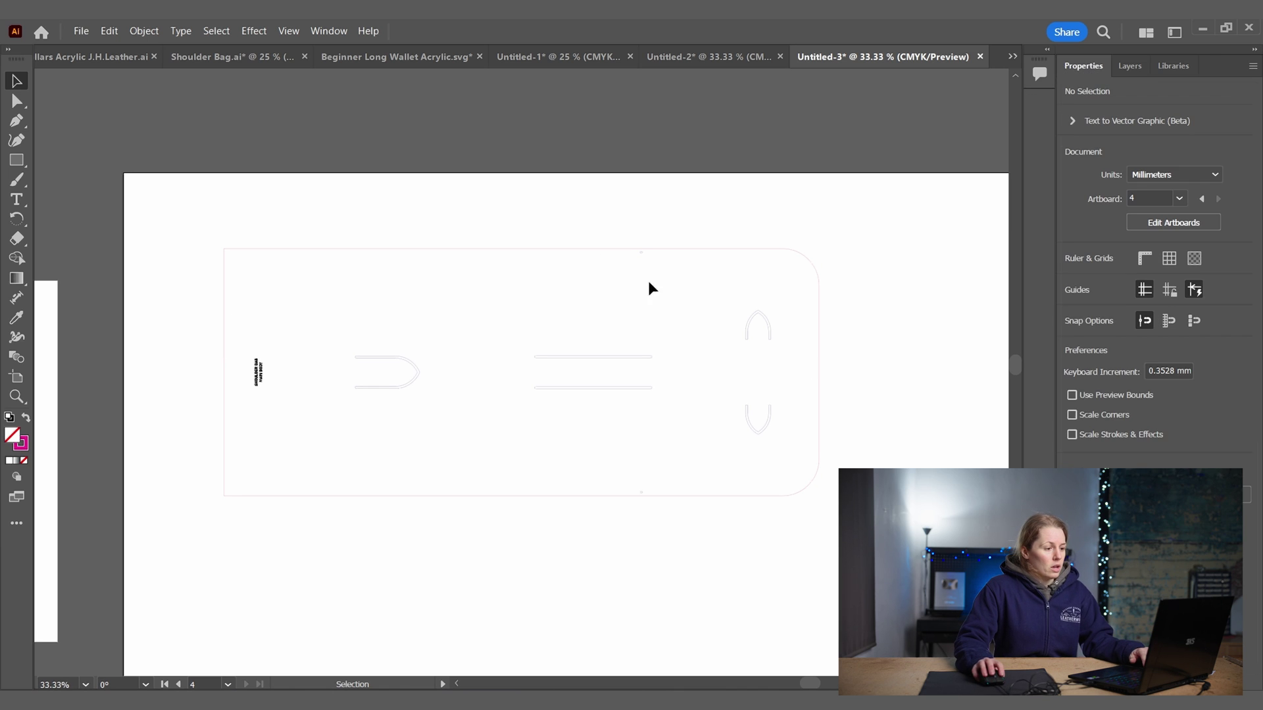
drag(452, 264, 480, 210)
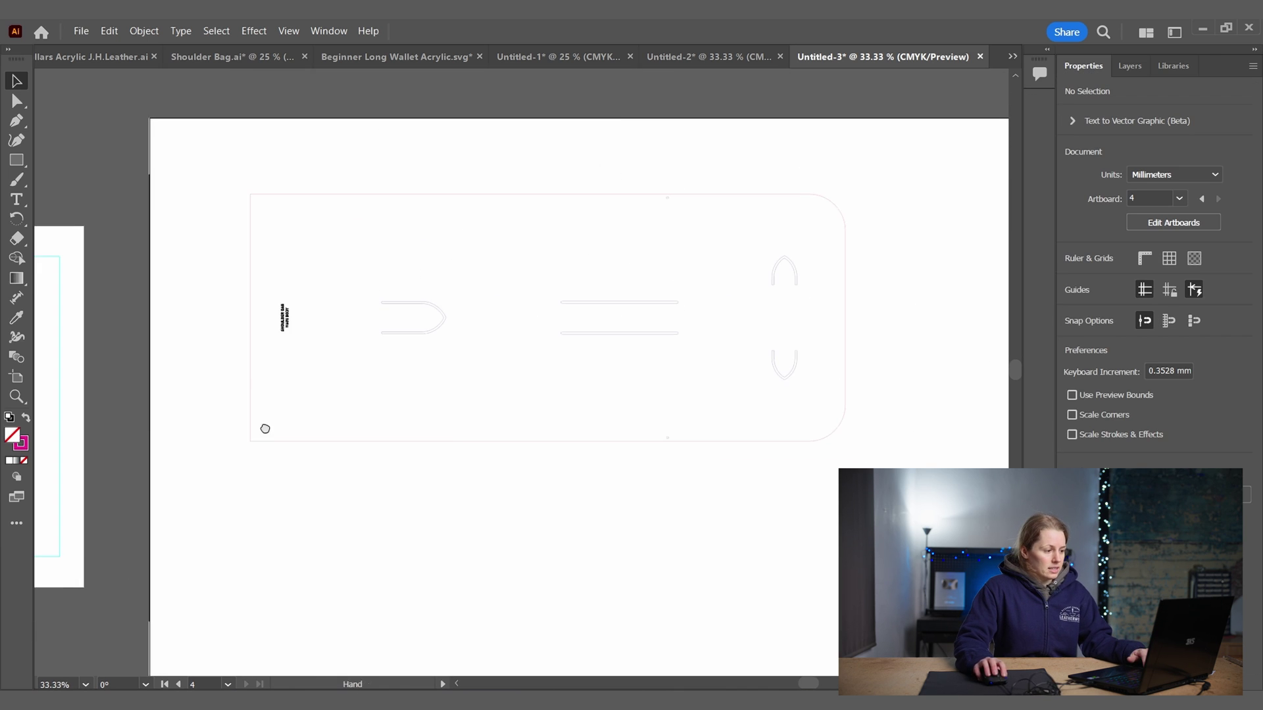
drag(262, 431, 350, 389)
key(m)
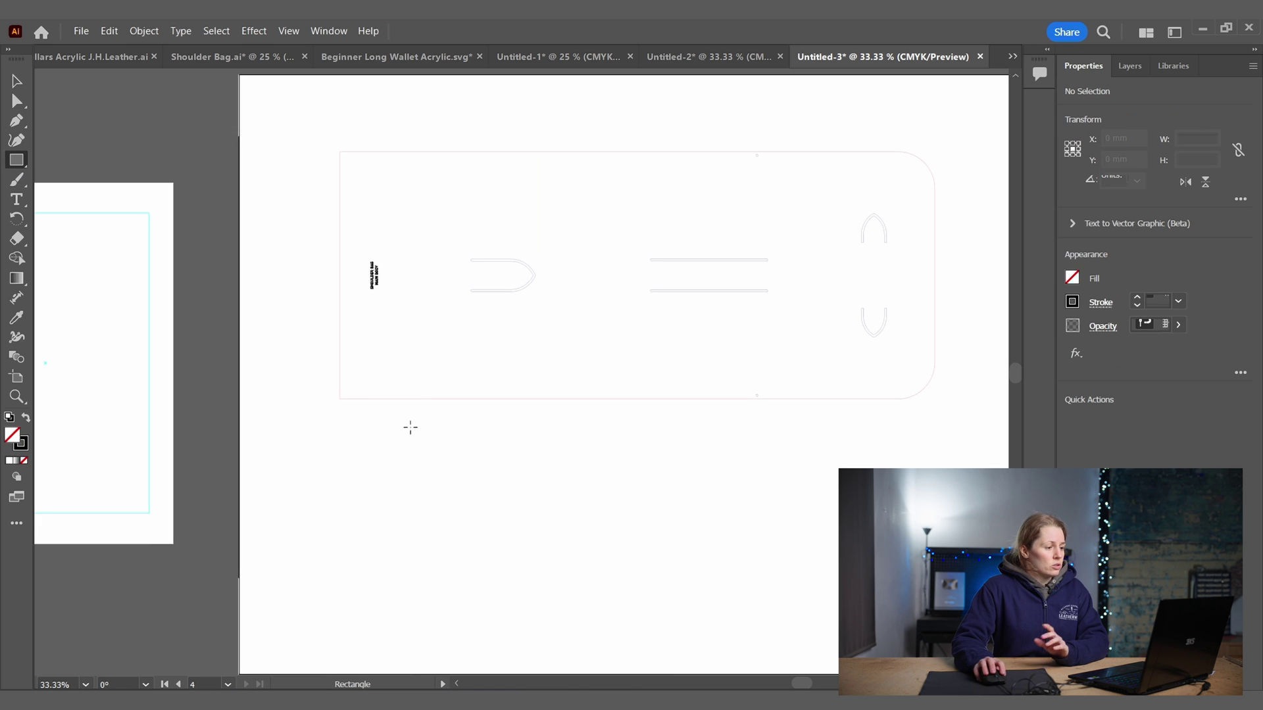
click(304, 119)
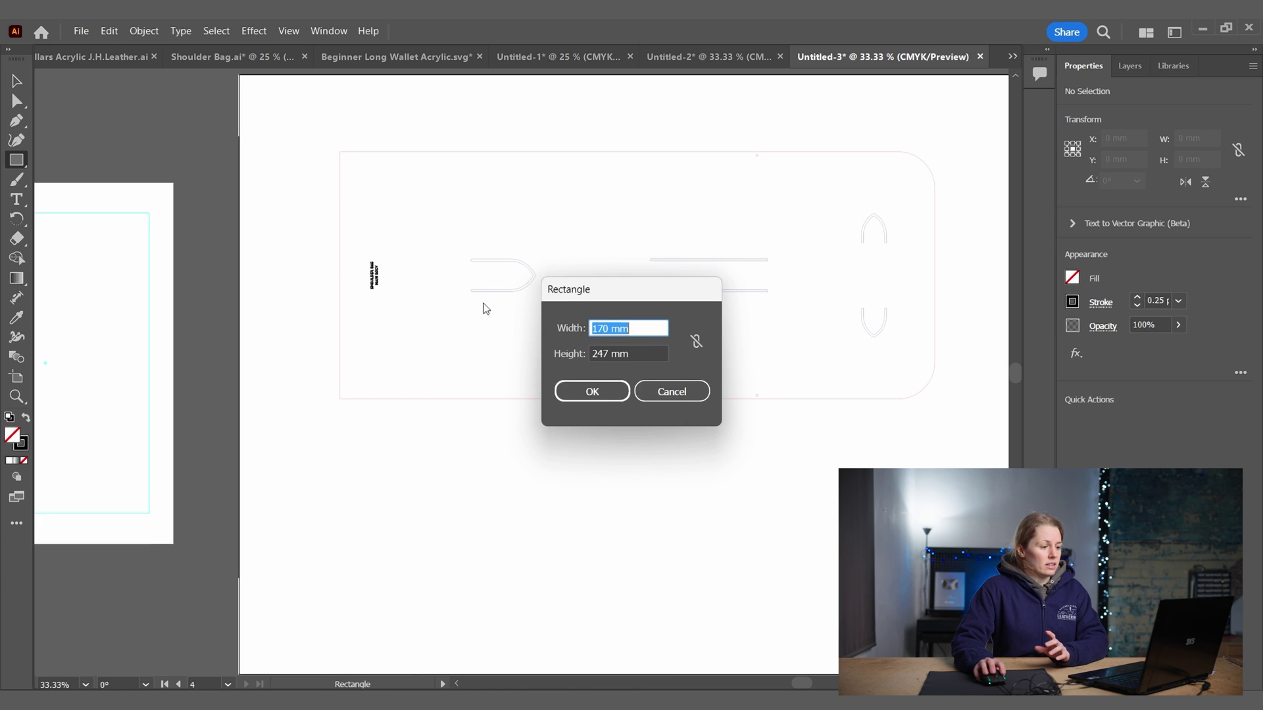
click(612, 399)
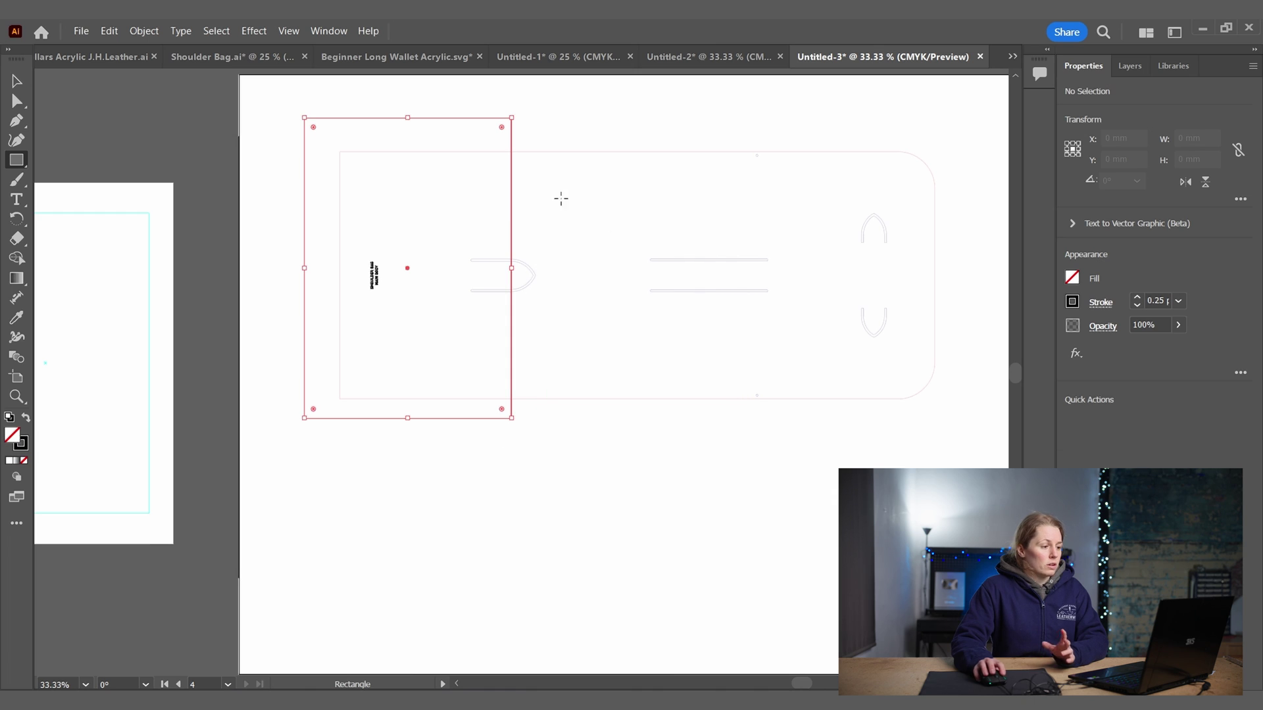
Set the new rectangle's stroke weight to 2 pt
key(v)
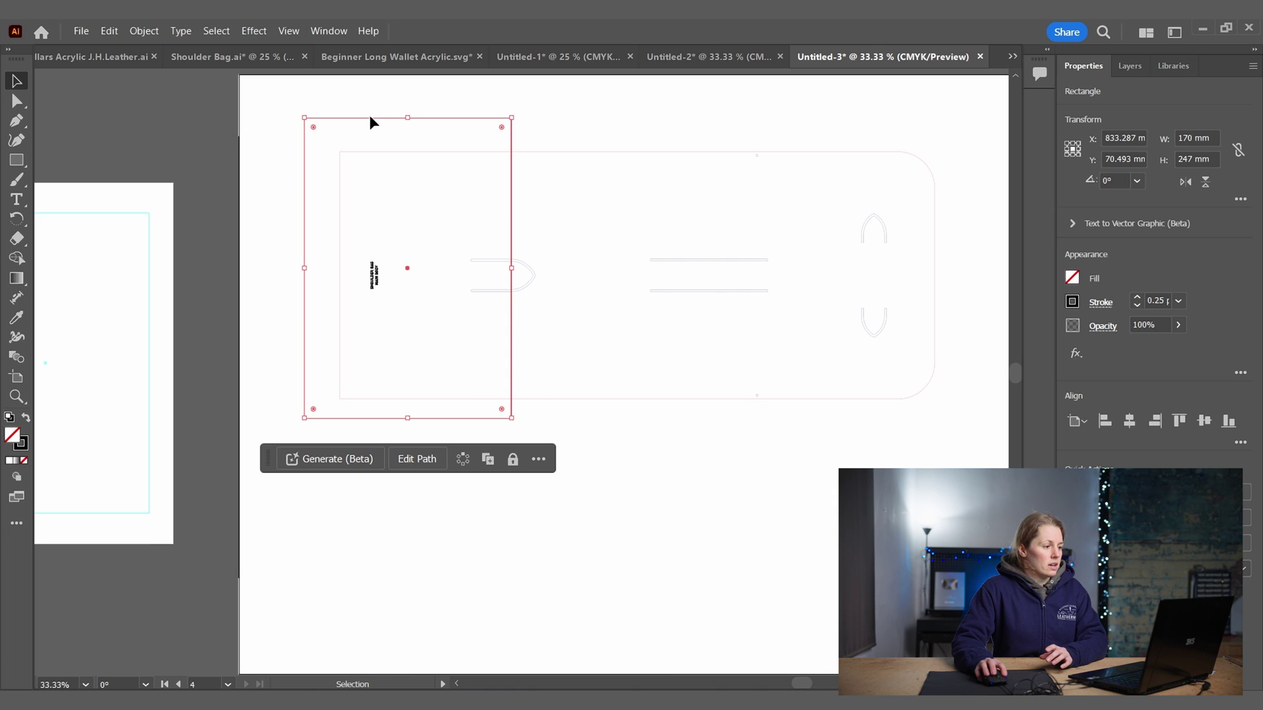
drag(512, 113, 517, 116)
key(ctrl+z)
click(478, 182)
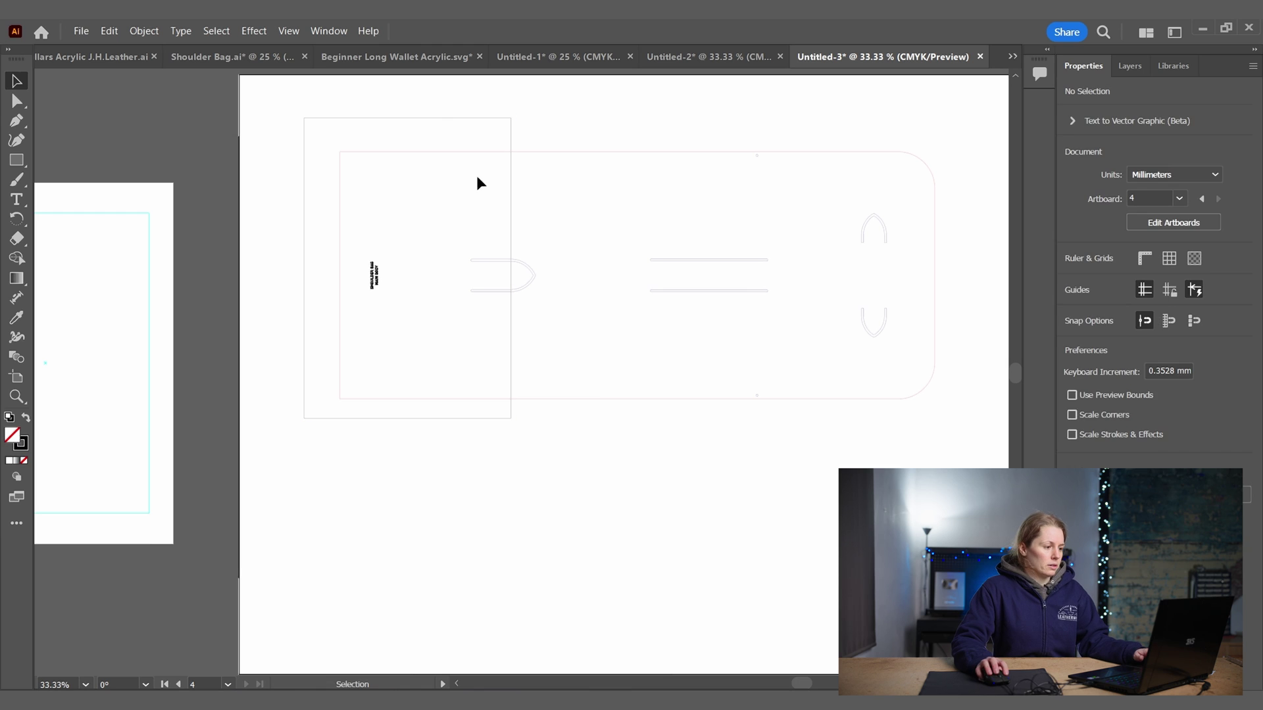
click(452, 119)
click(1137, 300)
click(516, 112)
Move the rectangle so it encloses the template's left end, and align all artwork to a common vertical centre
drag(451, 119, 477, 127)
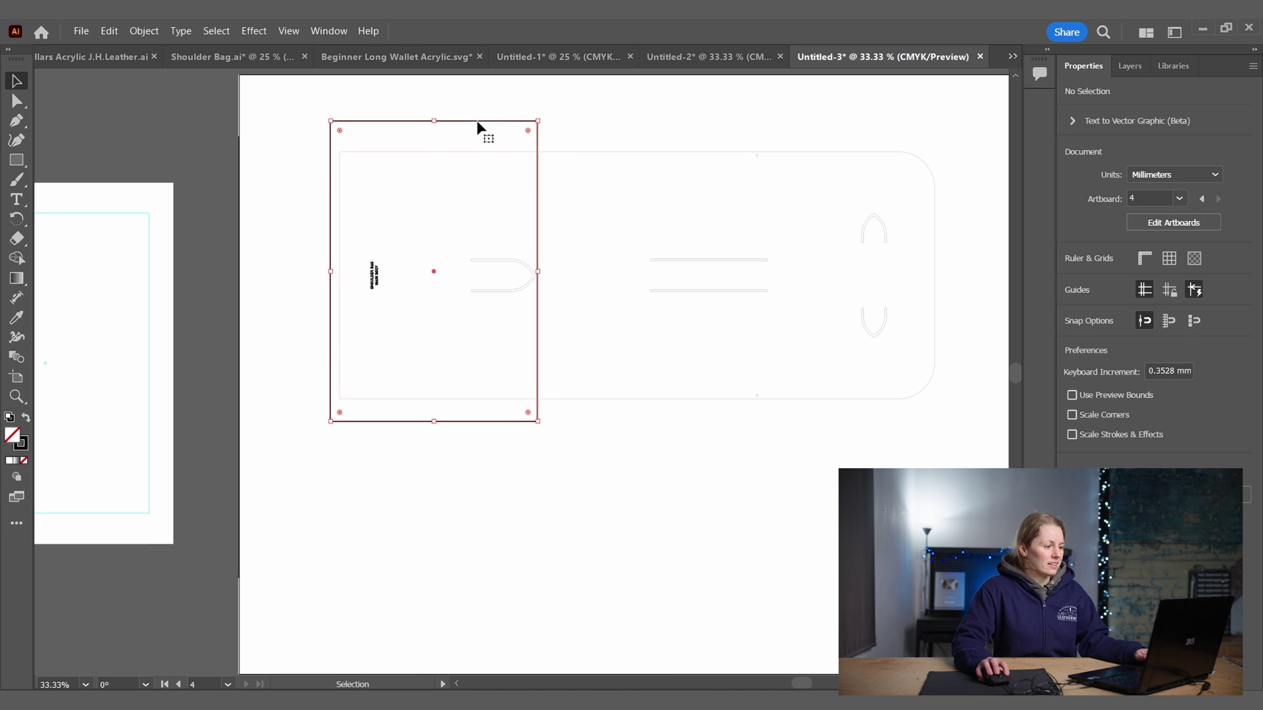
key(ctrl+a)
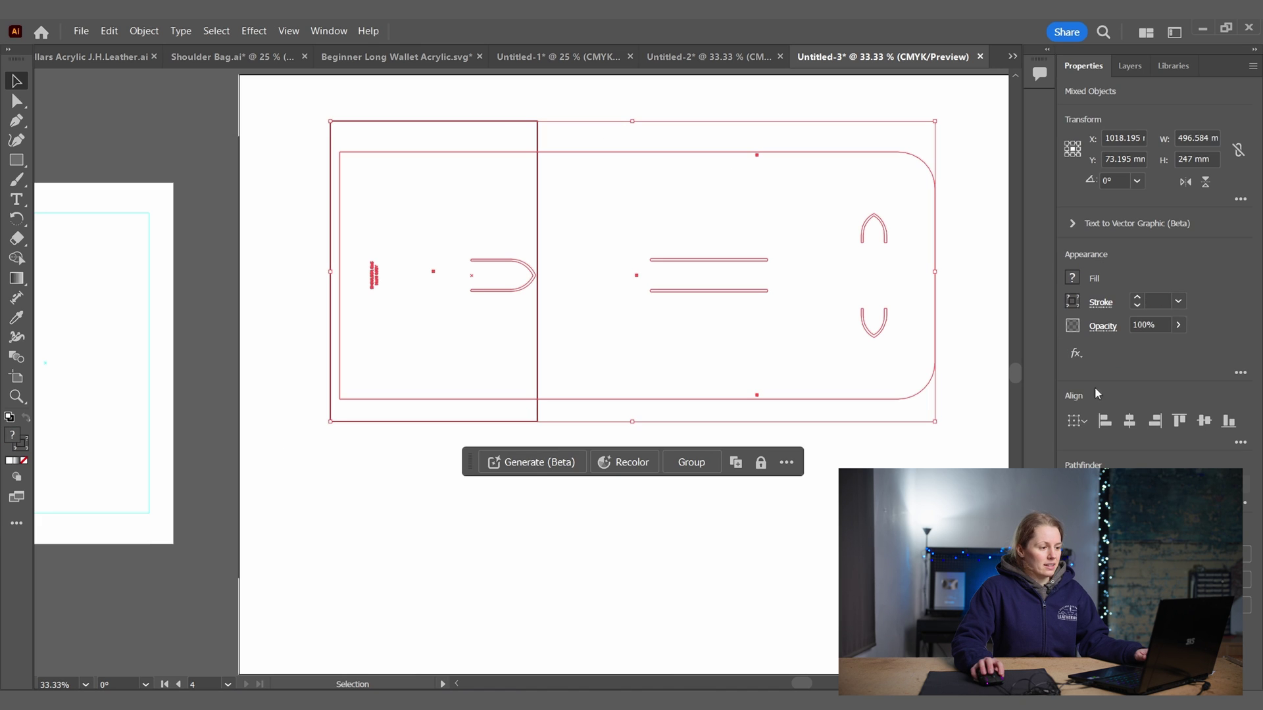
click(1201, 429)
click(567, 135)
Duplicate the rectangle twice to the right, edge to edge, so three rectangles cover the whole template
drag(538, 138, 747, 155)
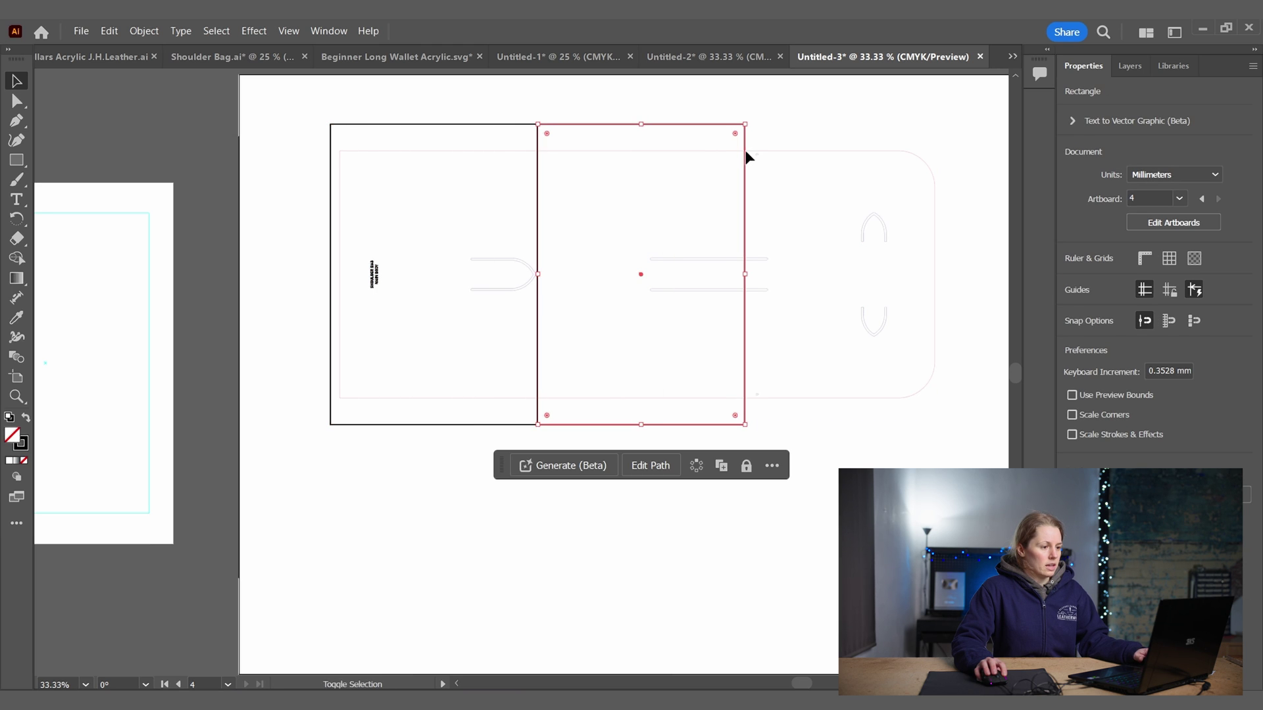
click(926, 138)
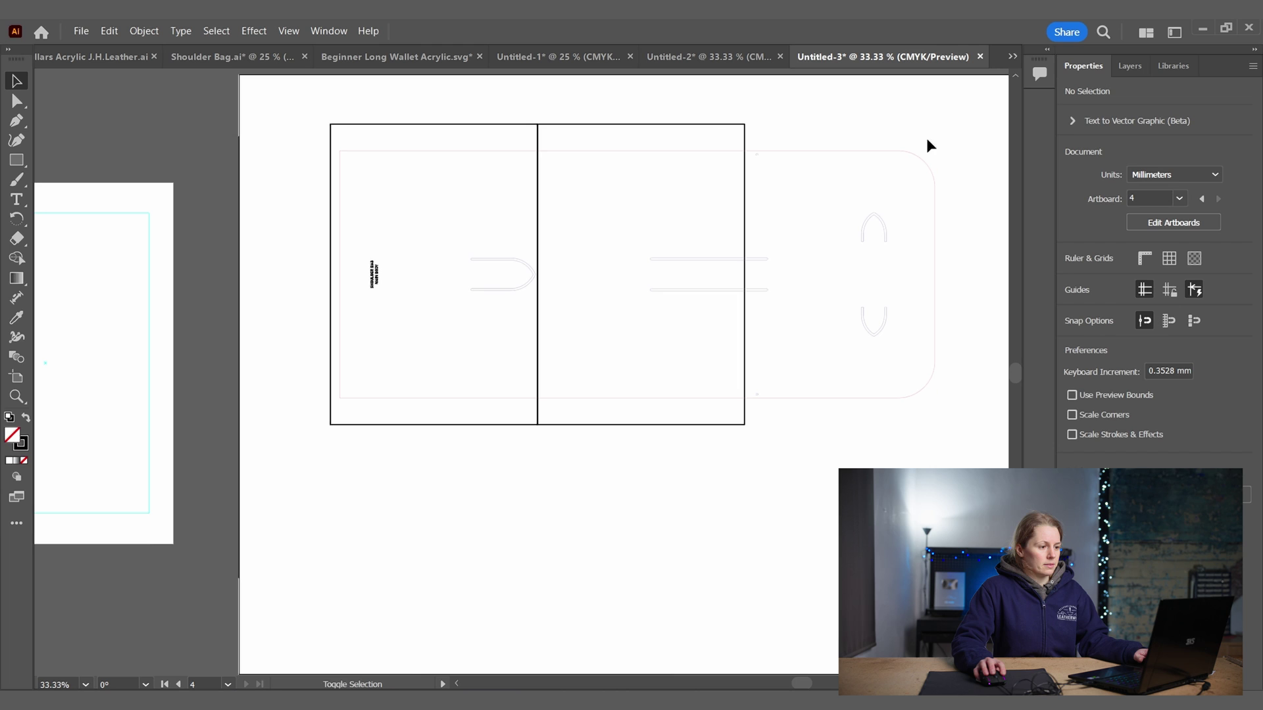
click(745, 142)
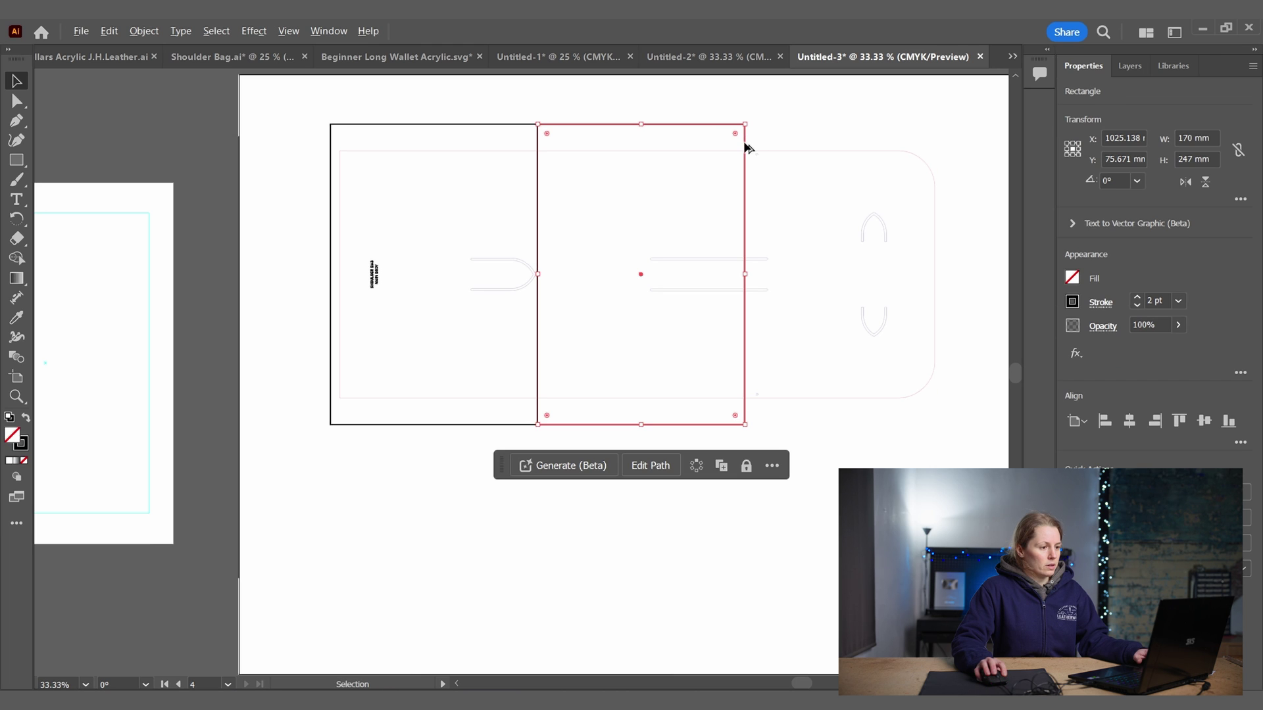
click(903, 150)
click(743, 149)
drag(644, 270, 850, 276)
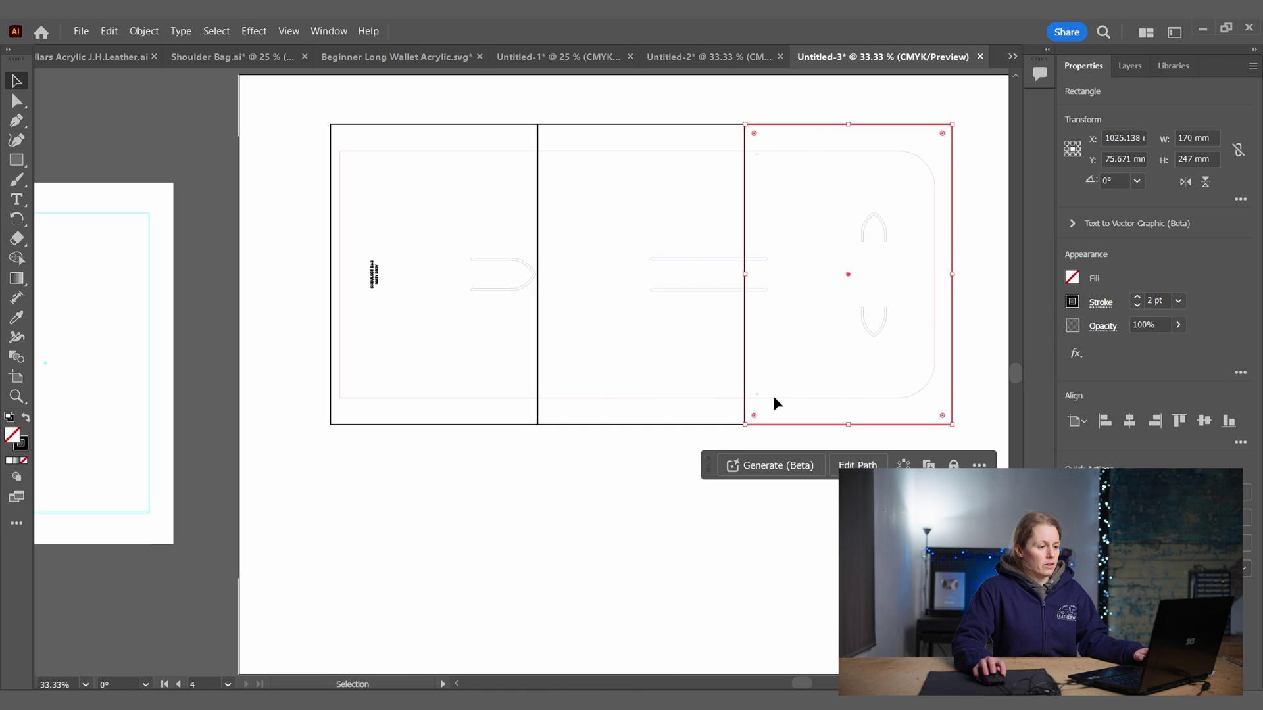
Set the stroke weight of all three rectangles to 1 pt
click(775, 403)
drag(831, 104, 483, 125)
click(1136, 305)
click(1136, 305)
click(421, 545)
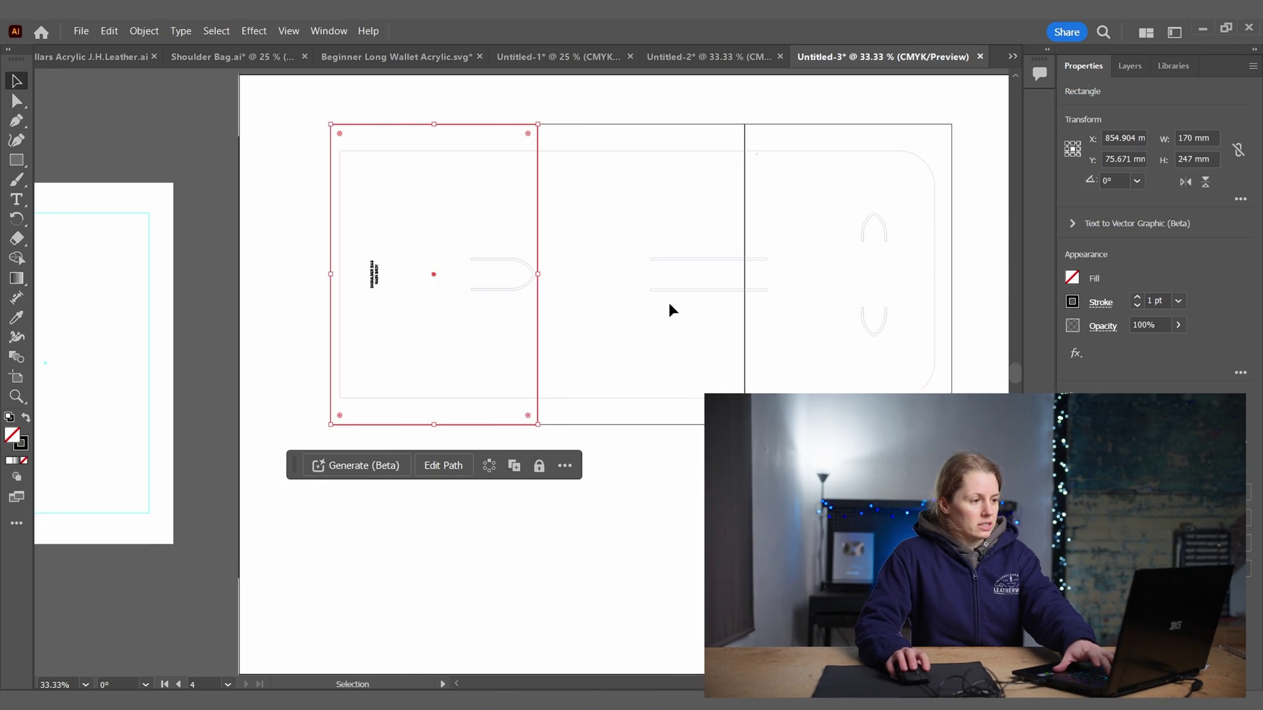
Delete the left and right rectangles, keeping only the middle one over the template
click(857, 104)
drag(822, 125, 815, 128)
key(Delete)
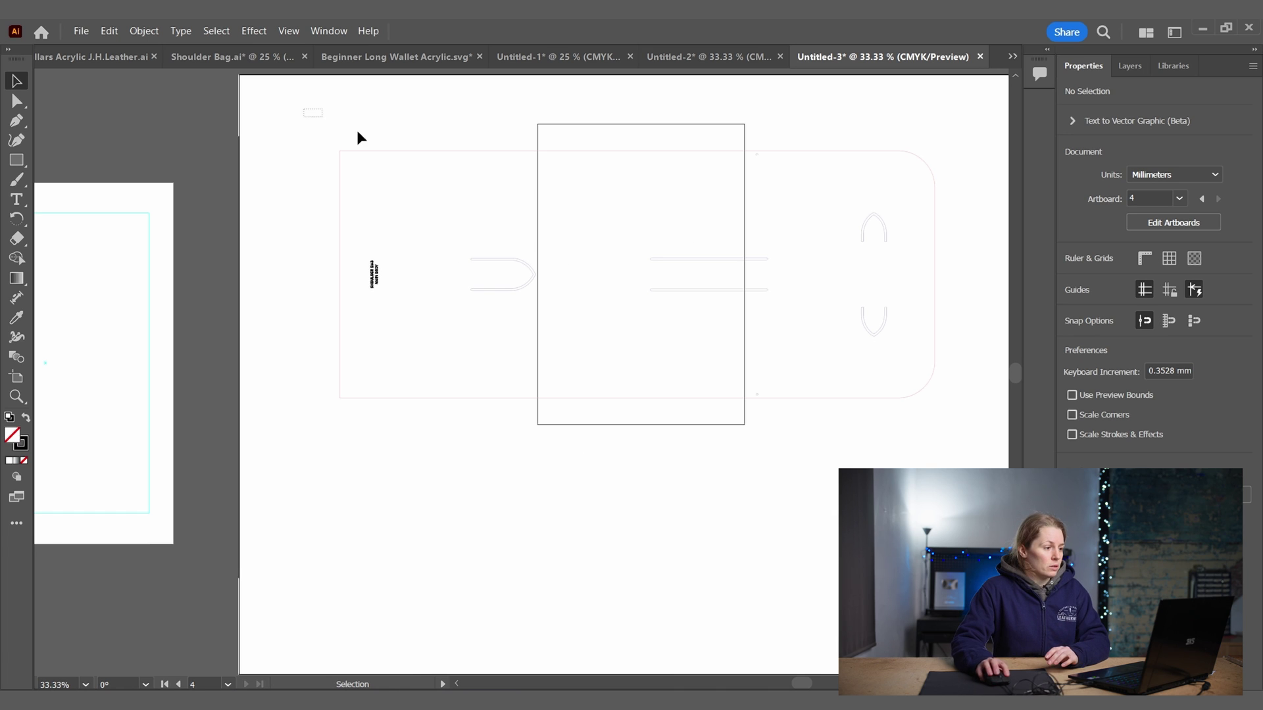
Split all the template artwork along the middle rectangle with the Pathfinder Divide operation, and ungroup the pieces
drag(293, 82, 964, 547)
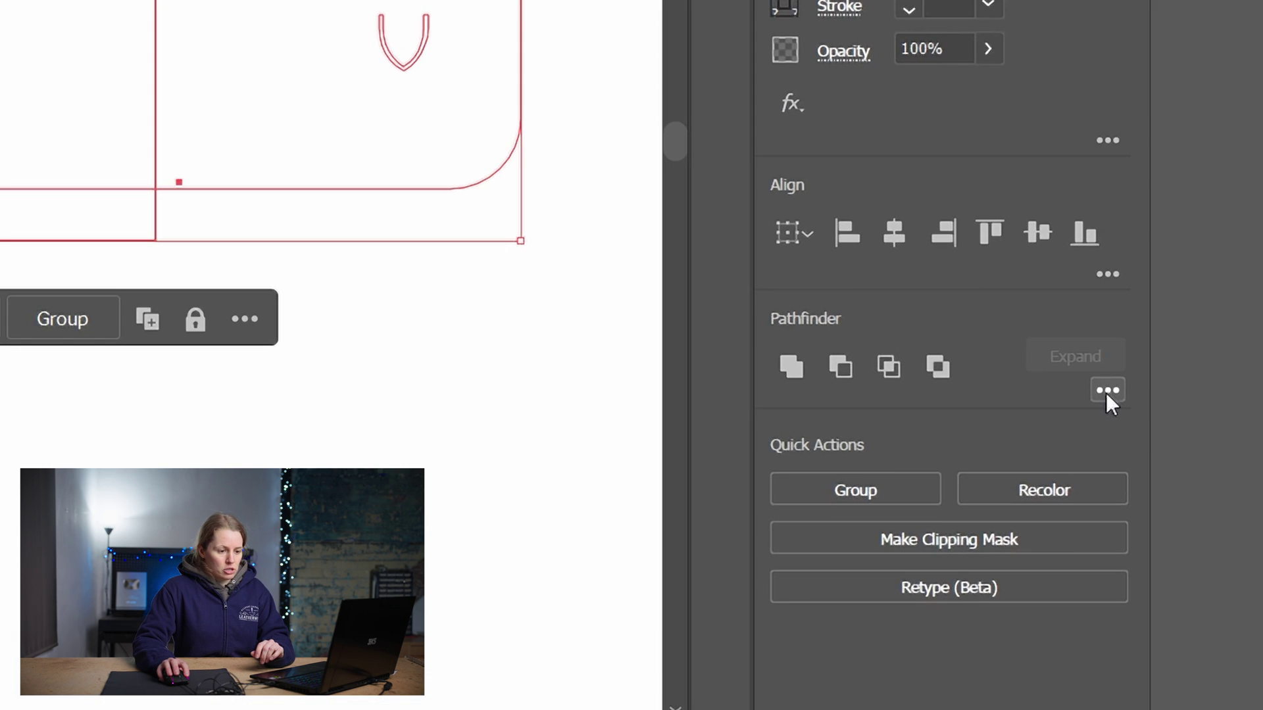
click(1242, 503)
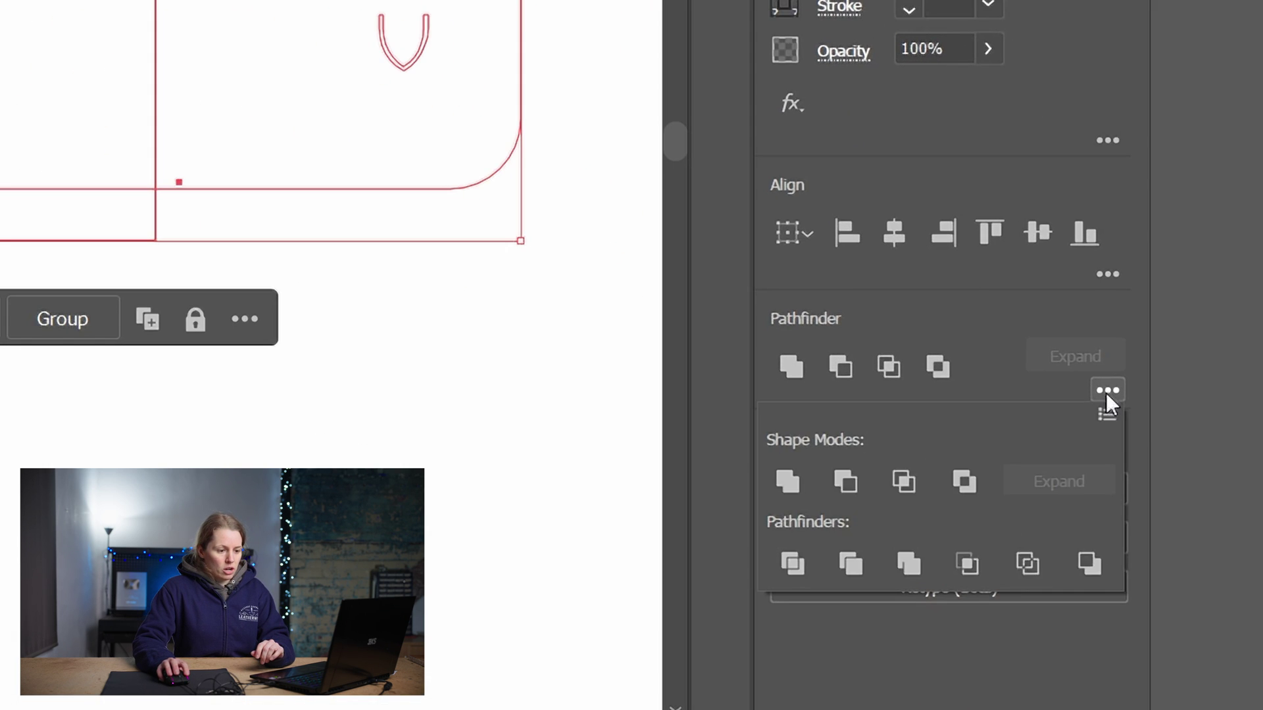
click(788, 571)
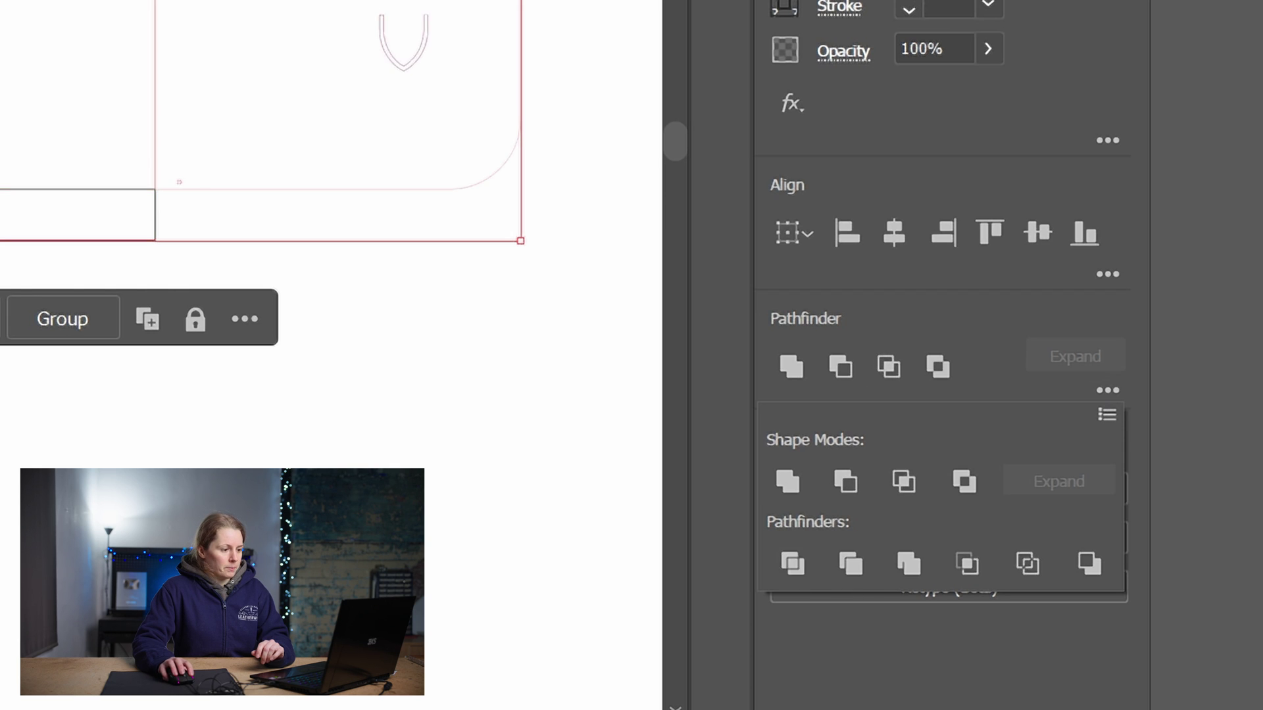
click(605, 366)
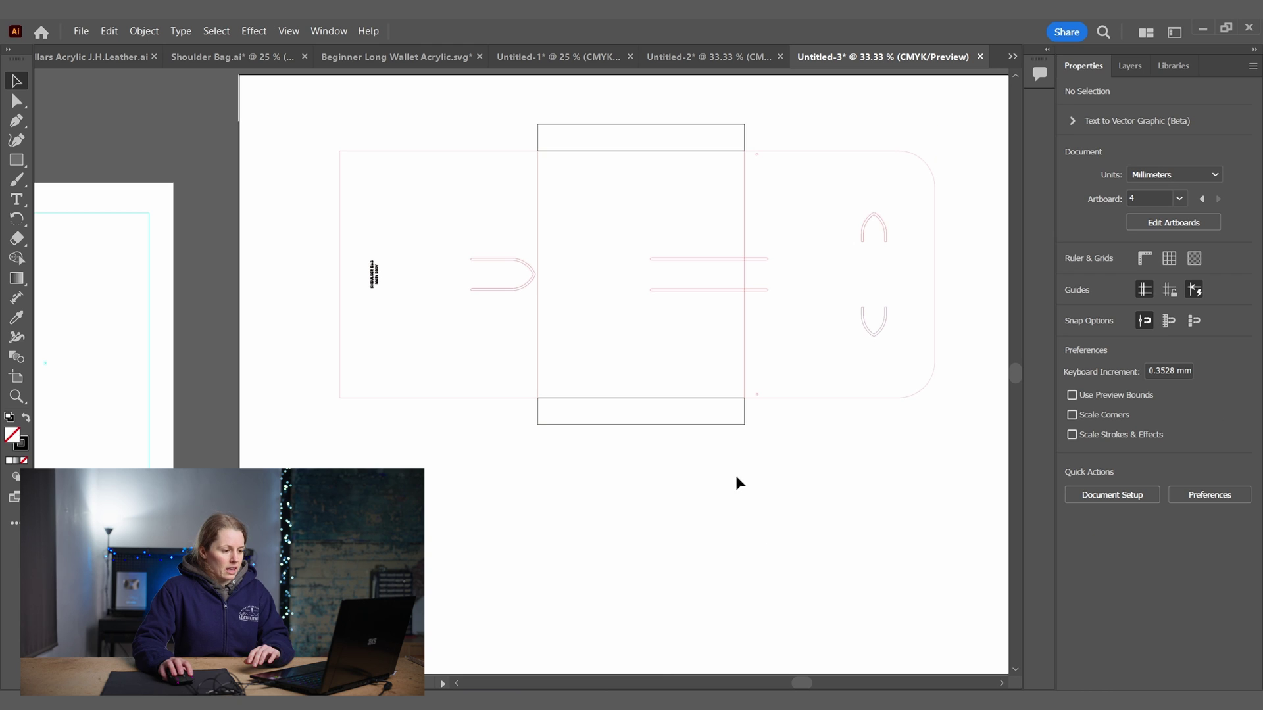
click(720, 424)
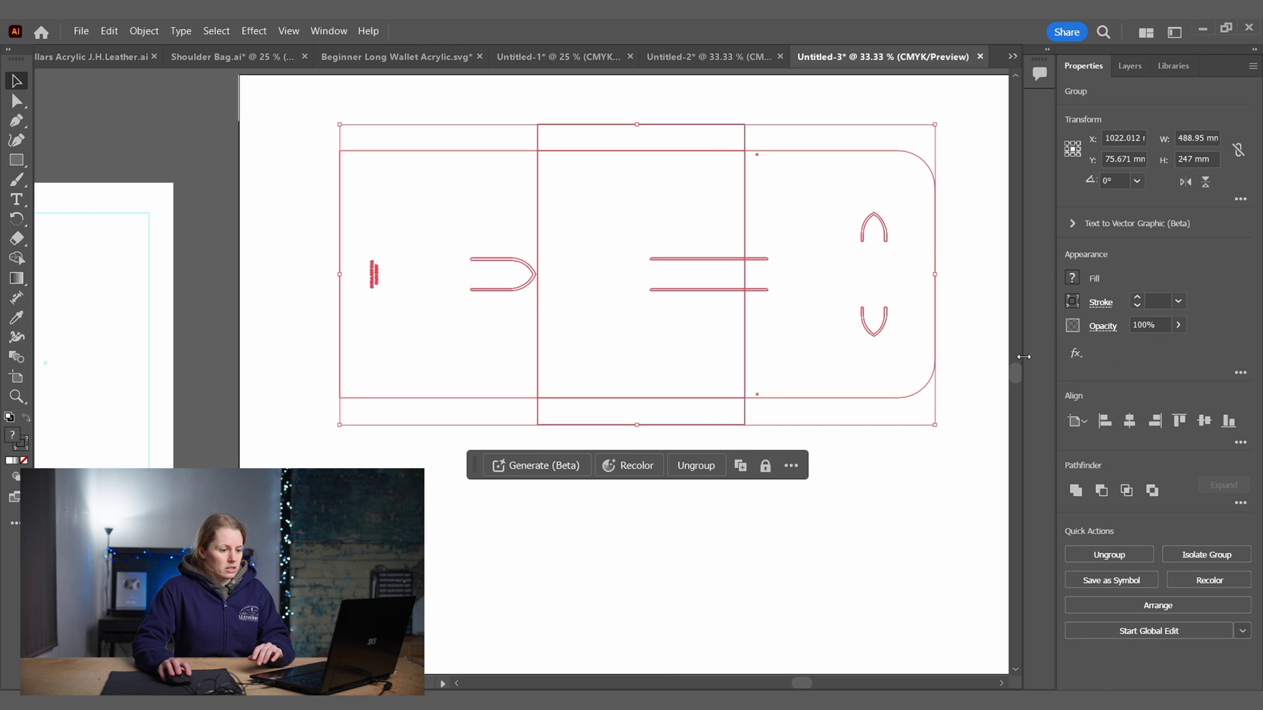
click(1109, 555)
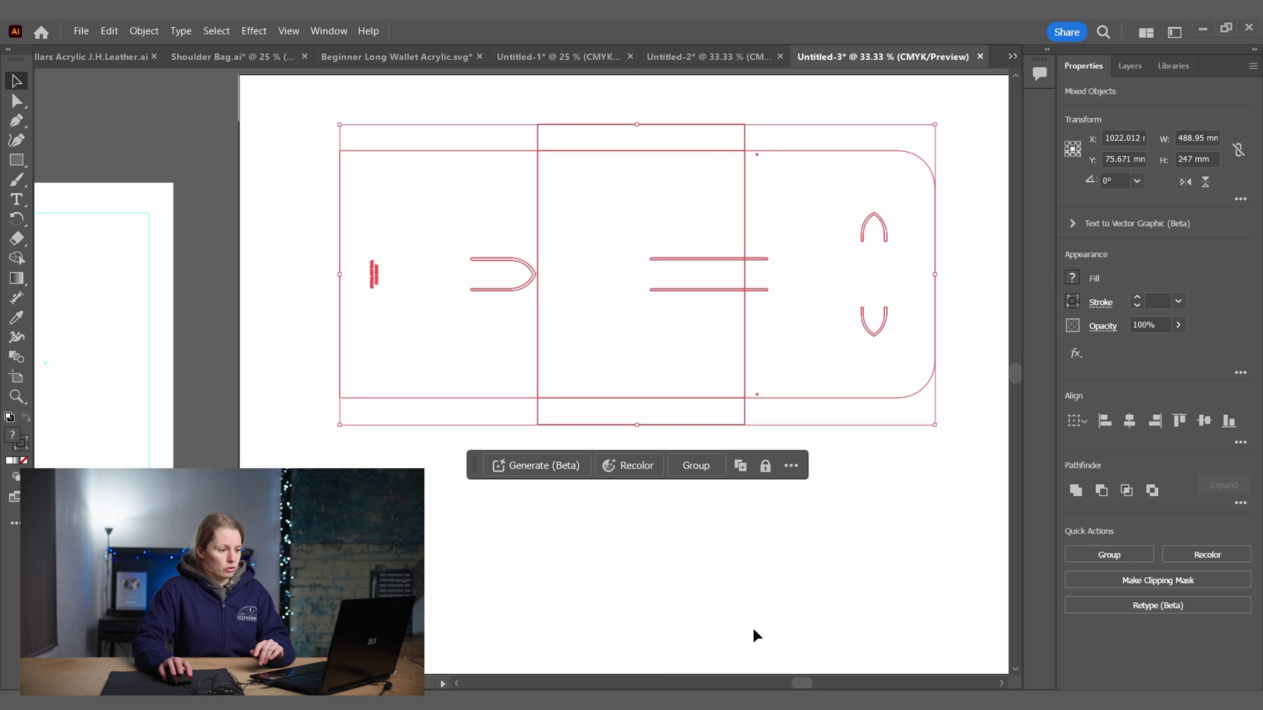
click(664, 428)
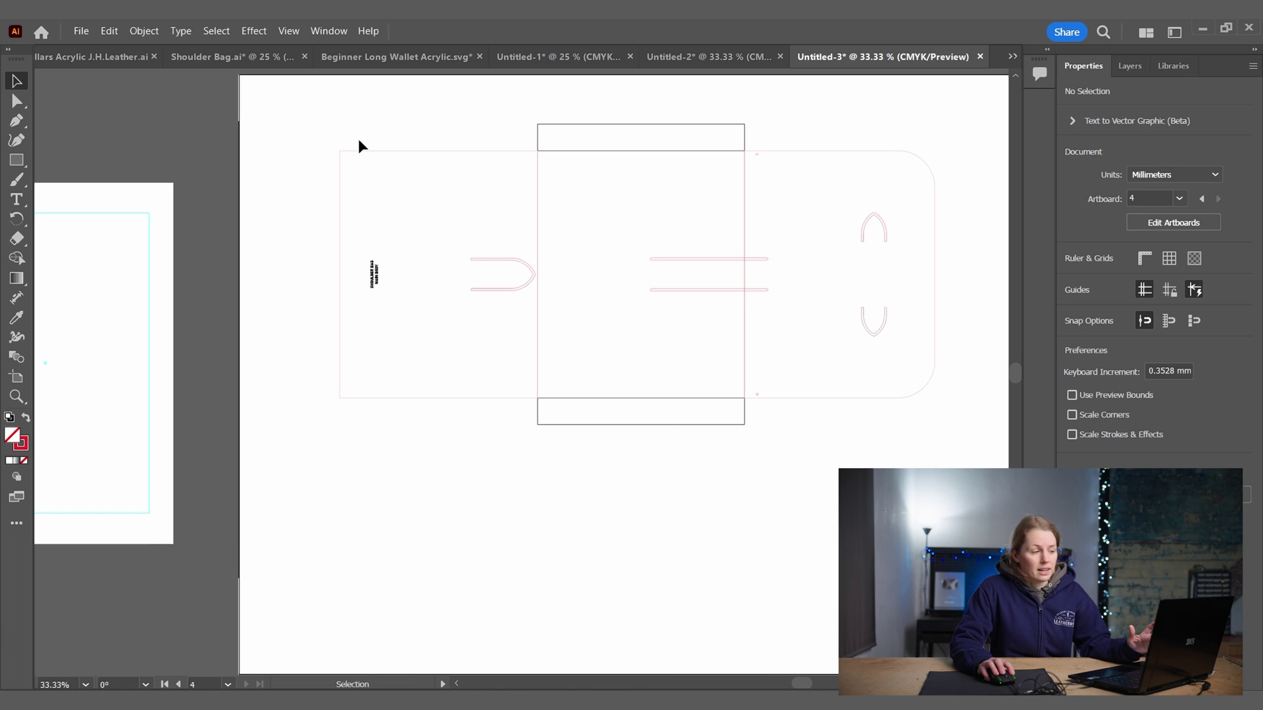
Separate the template's left section with its text and curved slot by moving it below the original position
drag(319, 121, 530, 473)
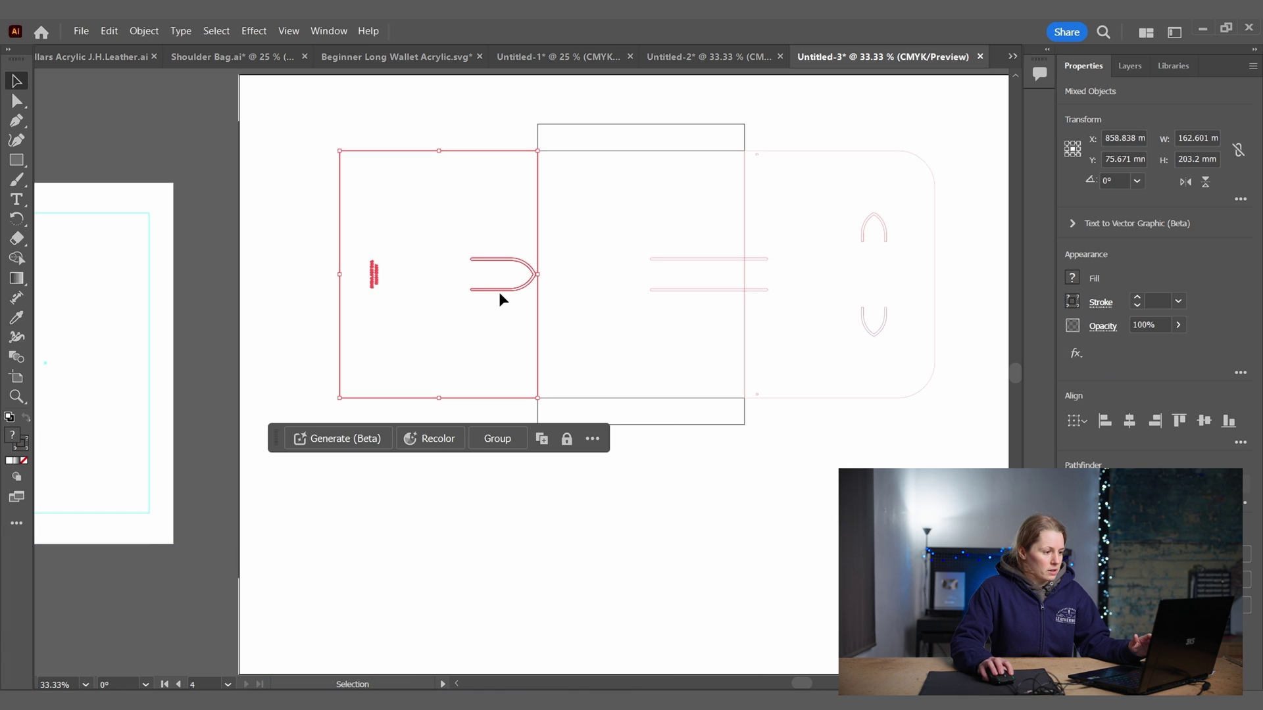
drag(500, 294, 439, 611)
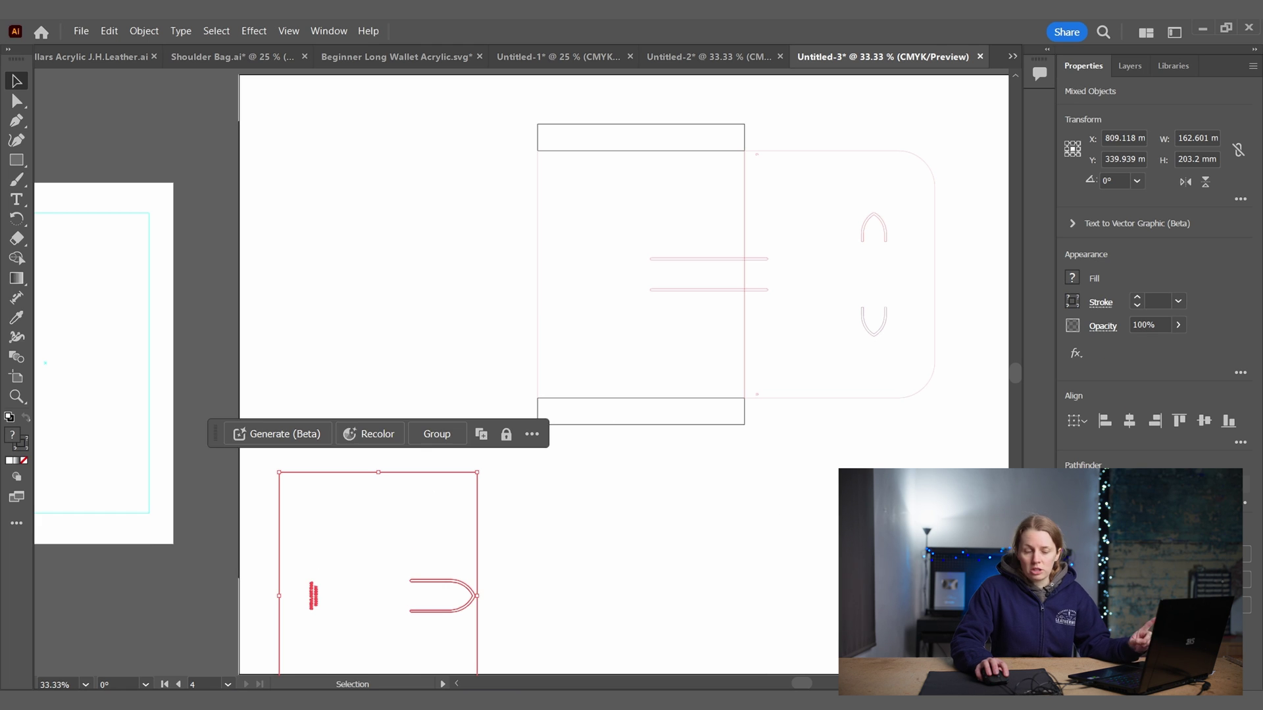
click(826, 497)
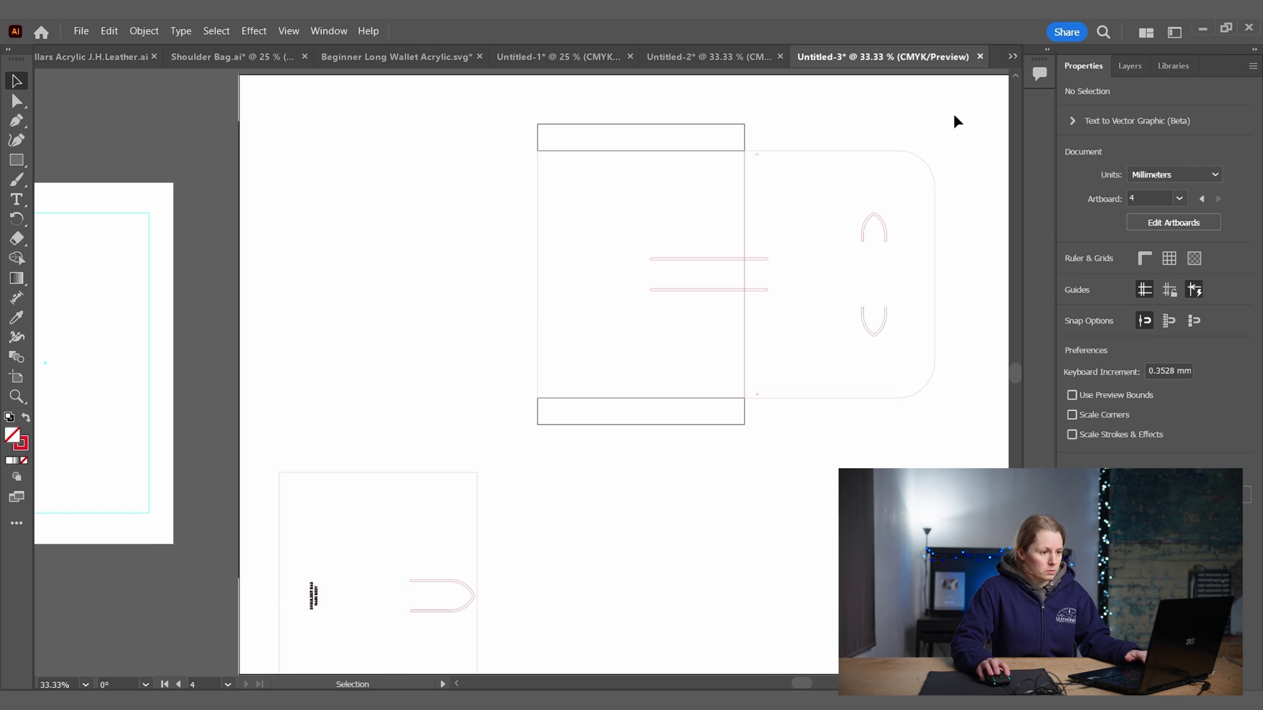
Group the template's right section with the rounded corners and move it down, clear of the middle section
drag(781, 458, 749, 451)
click(677, 603)
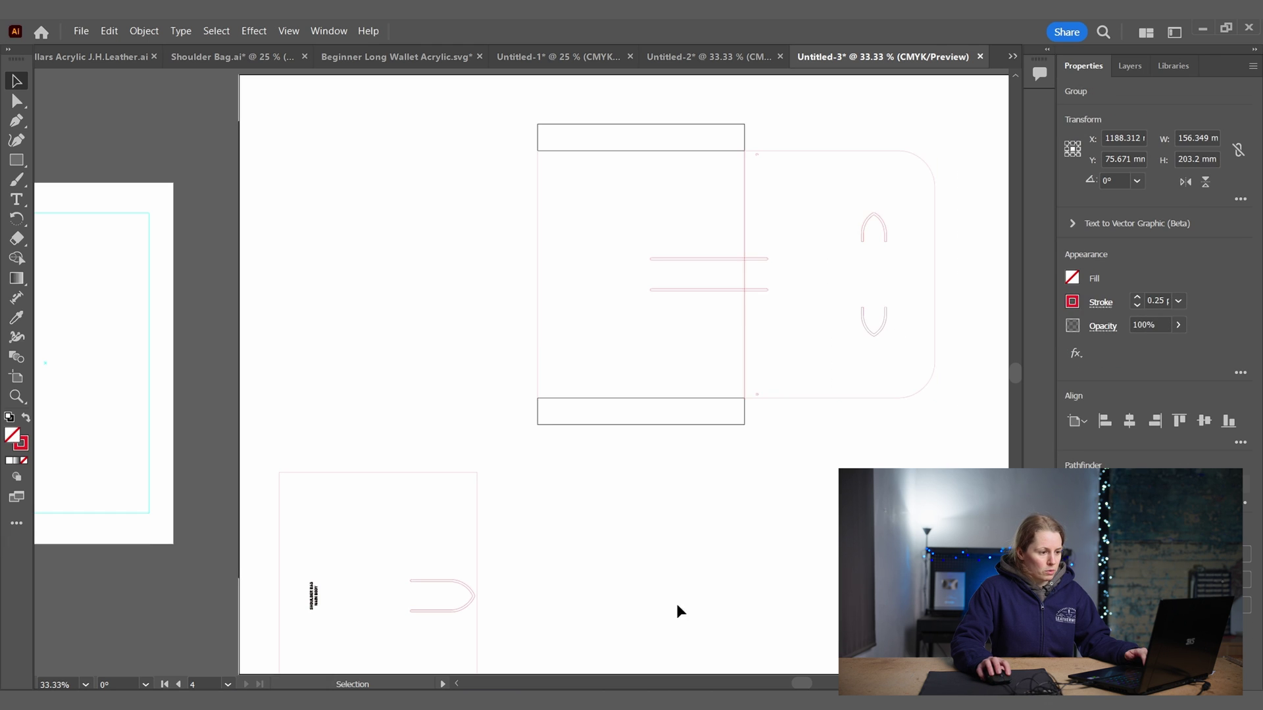
scroll(727, 423, down, 4)
scroll(726, 423, right, 2)
drag(813, 209, 879, 459)
click(747, 204)
Delete the leftover rectangle strips above and below the middle section, and group the middle section's artwork
click(650, 299)
click(696, 251)
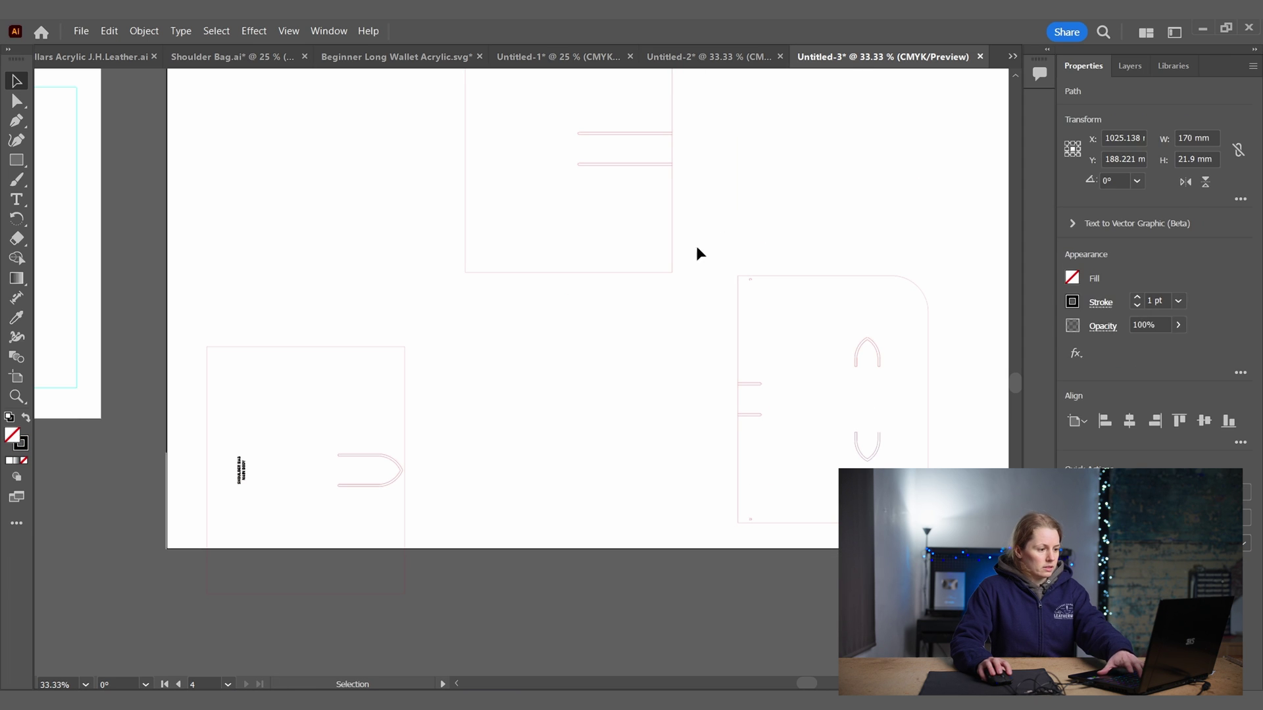
scroll(755, 167, up, 3)
scroll(756, 167, left, 1)
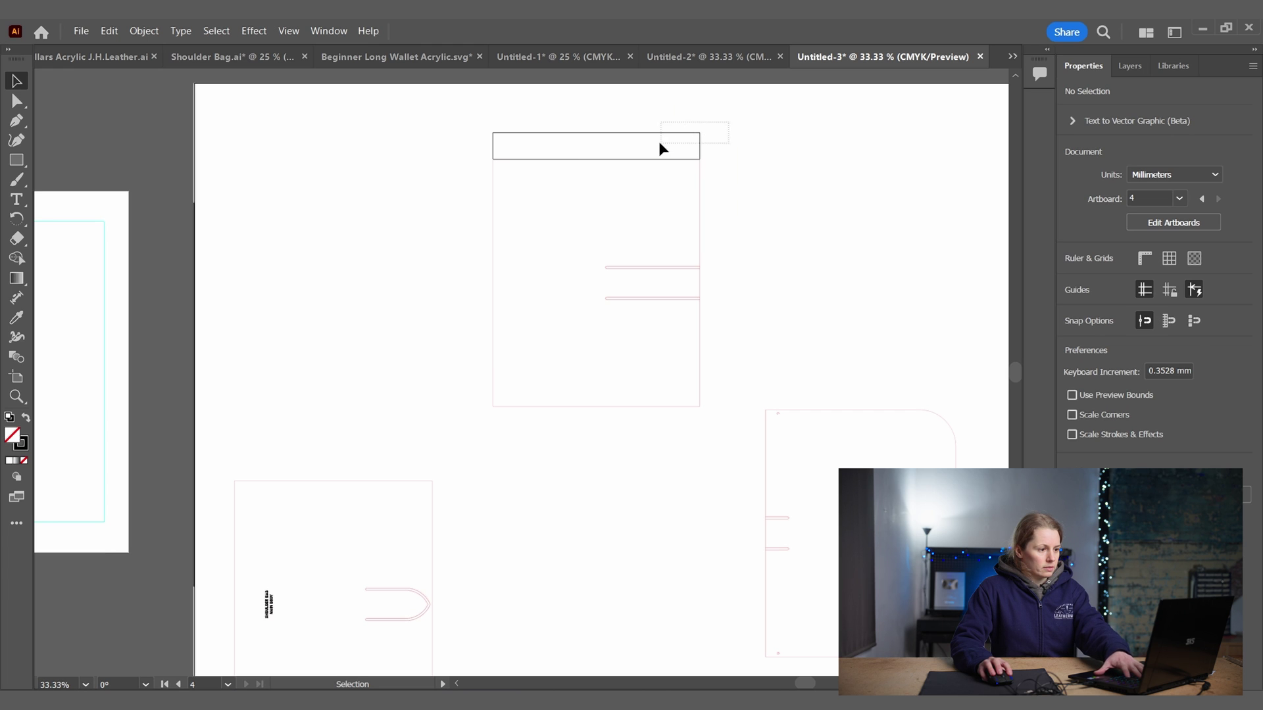
drag(743, 122, 555, 428)
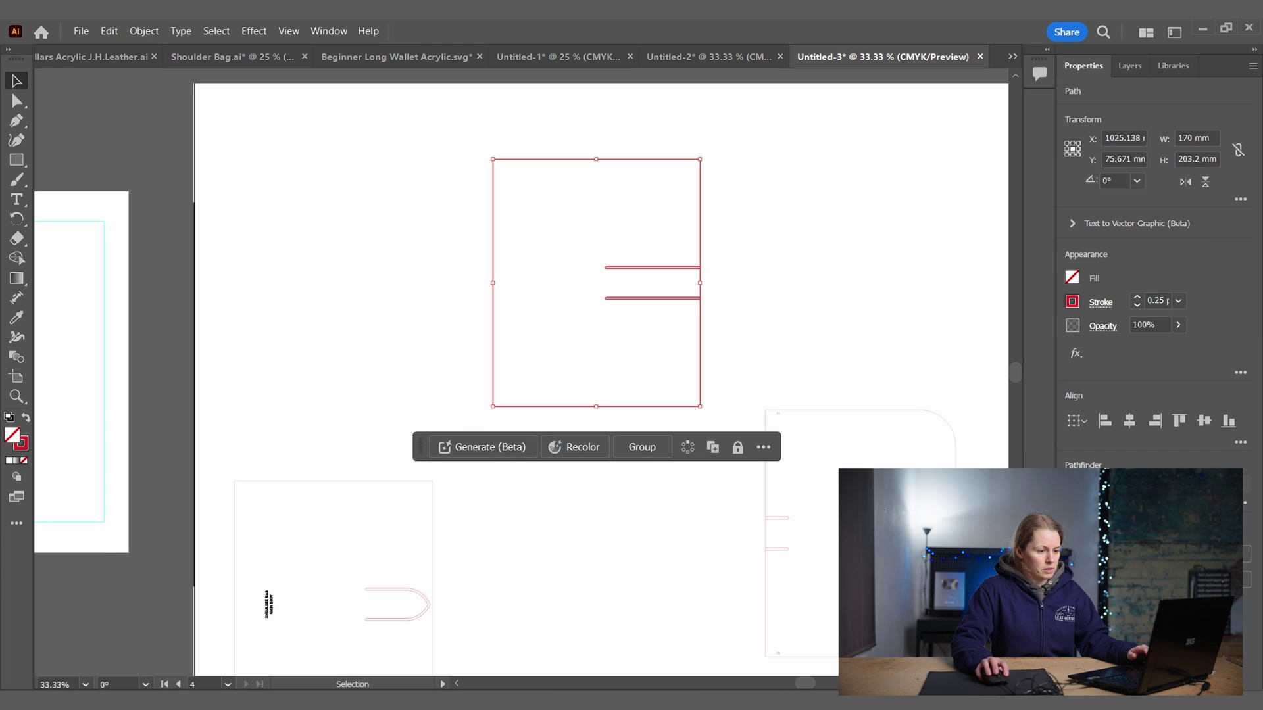
click(534, 521)
Move the left section onto the first small artboard and the middle section onto the second, inside their margin guides
drag(439, 536, 491, 219)
click(838, 416)
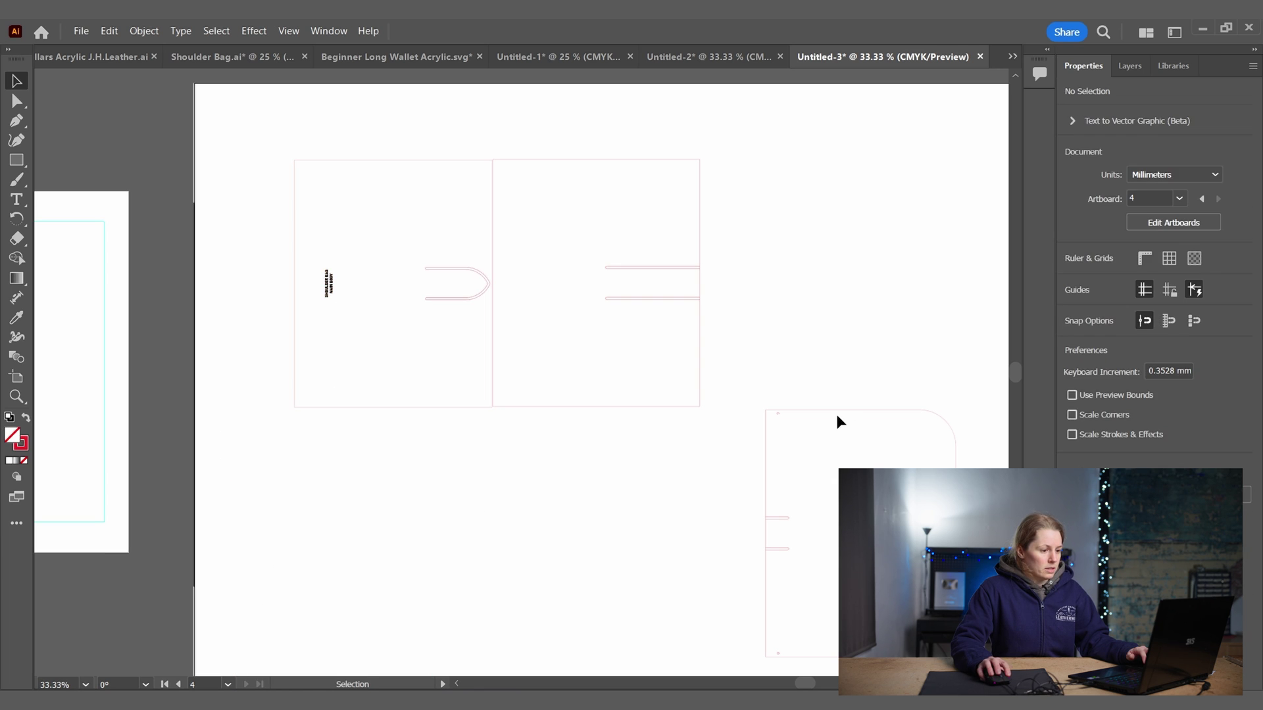
drag(421, 545, 490, 505)
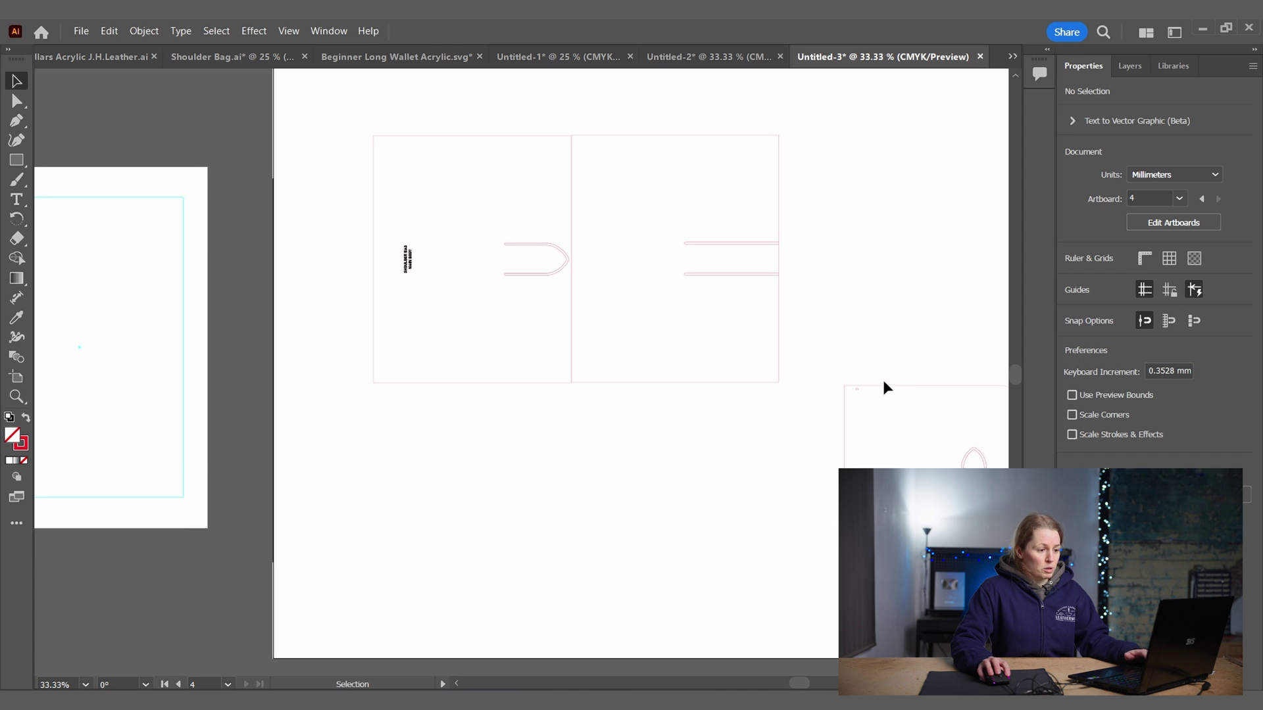
scroll(888, 383, left, 8)
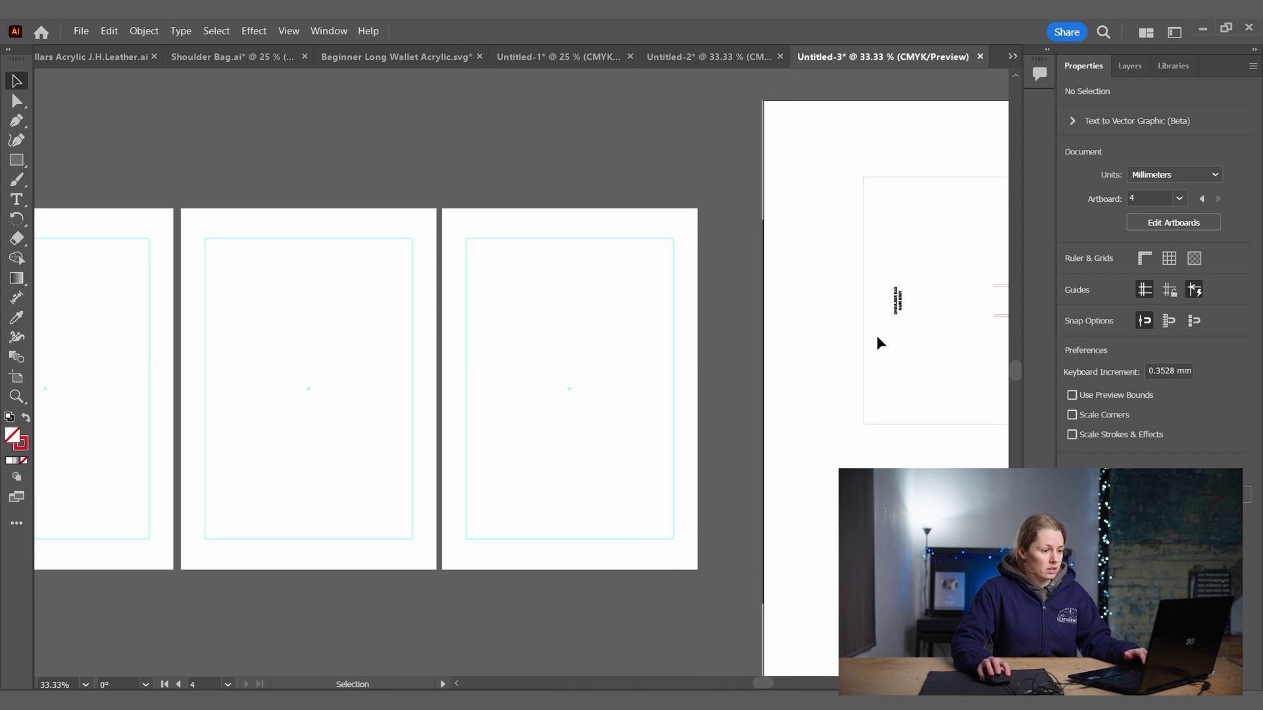
key(ctrl+minus)
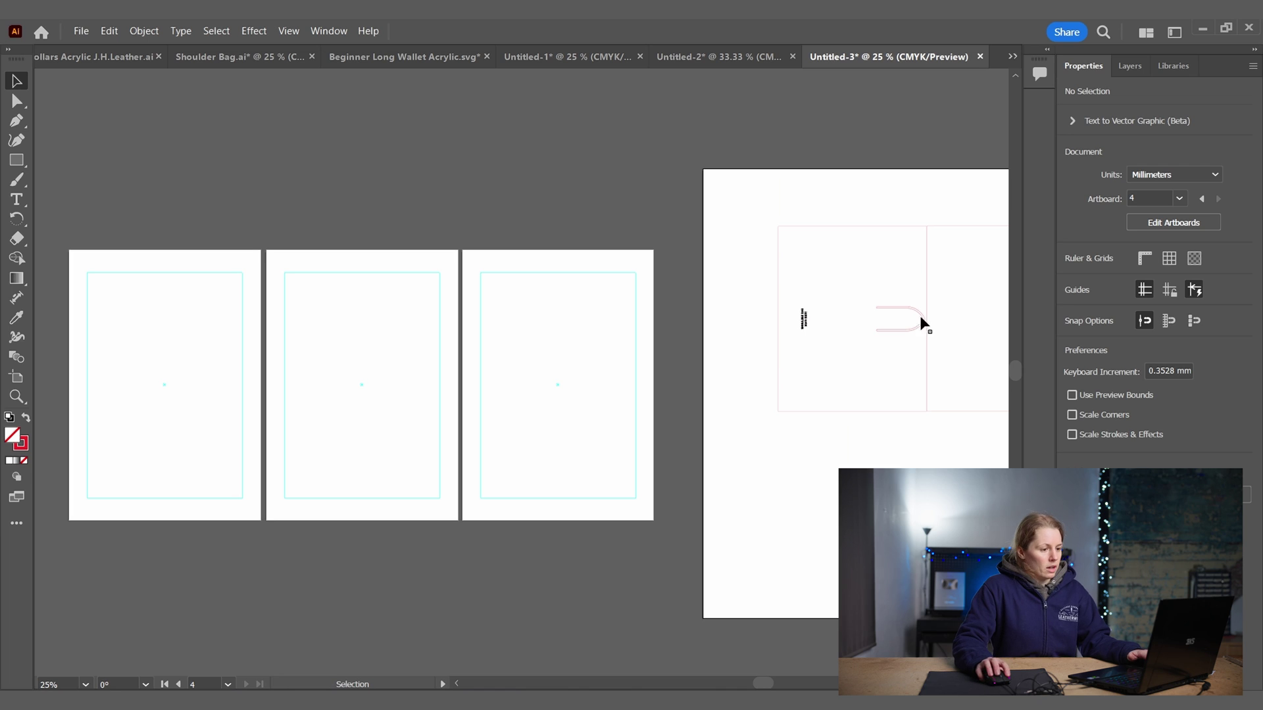
drag(892, 332, 208, 400)
drag(961, 420, 315, 480)
click(853, 467)
Move the right section with the rounded corners onto the third small artboard, inside its margin guides
drag(852, 467, 679, 429)
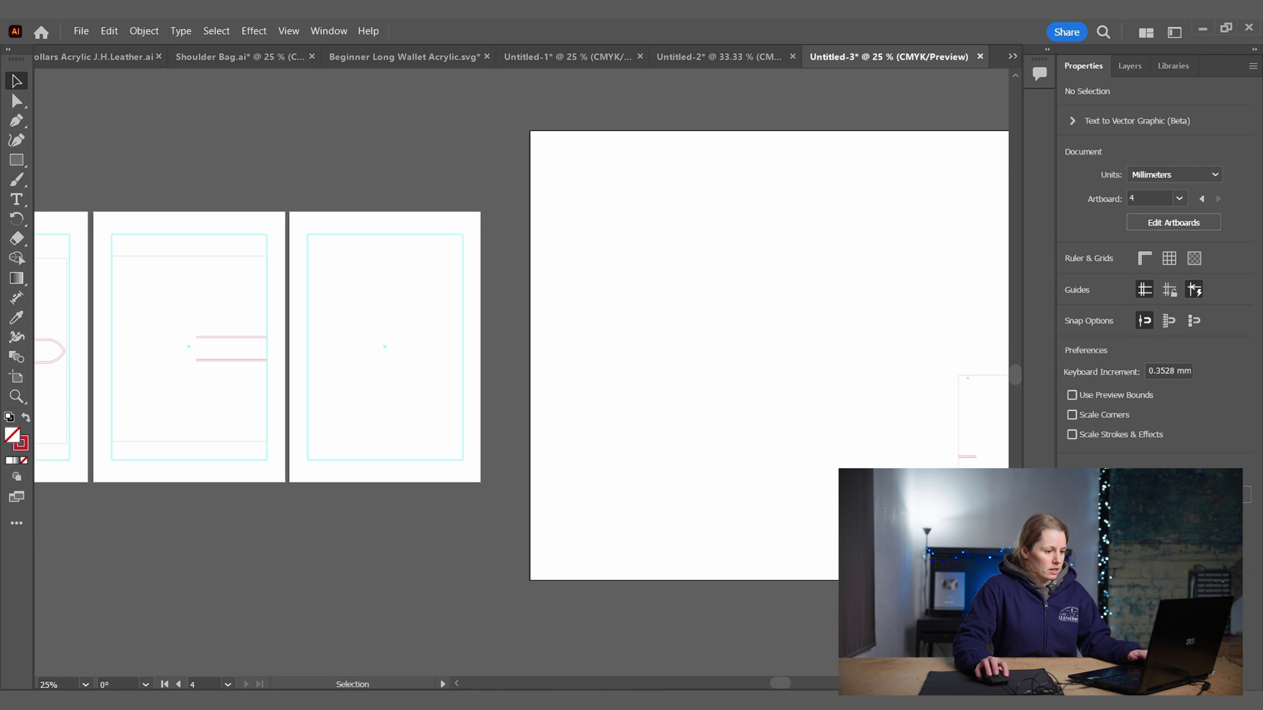
drag(949, 489, 329, 363)
drag(203, 519, 419, 571)
click(707, 222)
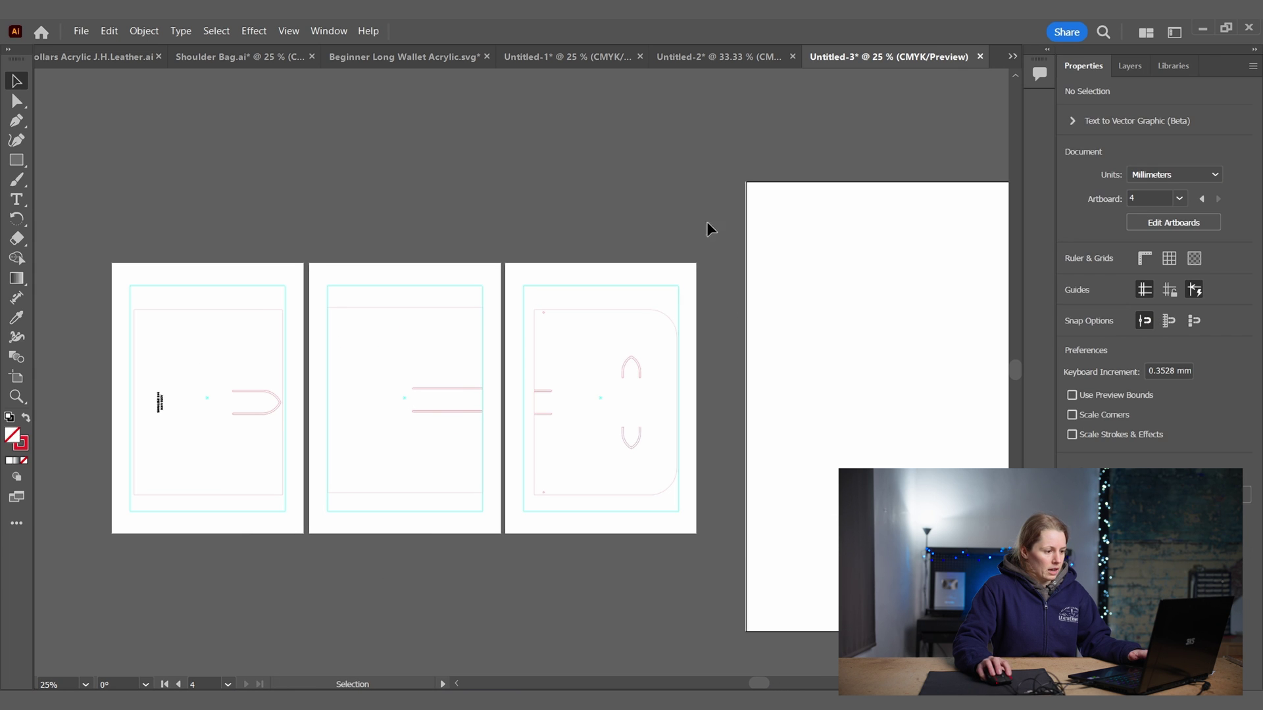
drag(541, 593, 541, 593)
click(1146, 421)
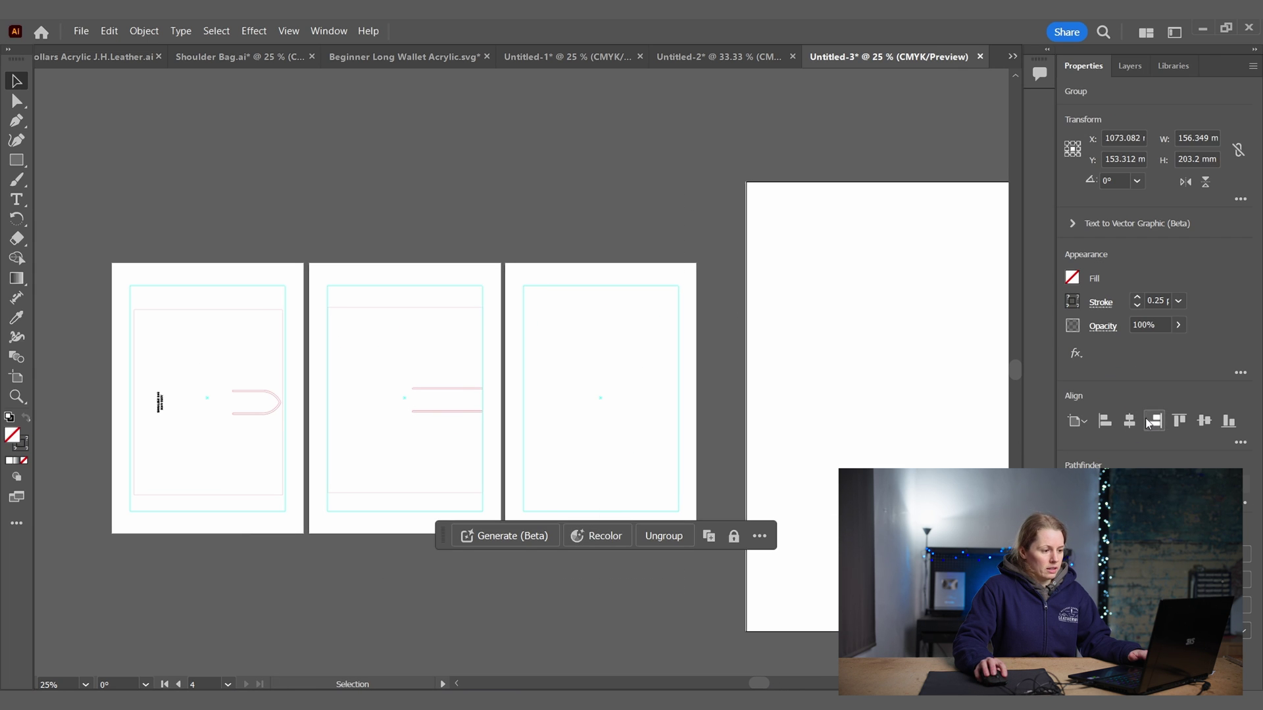
key(ctrl+z)
click(581, 427)
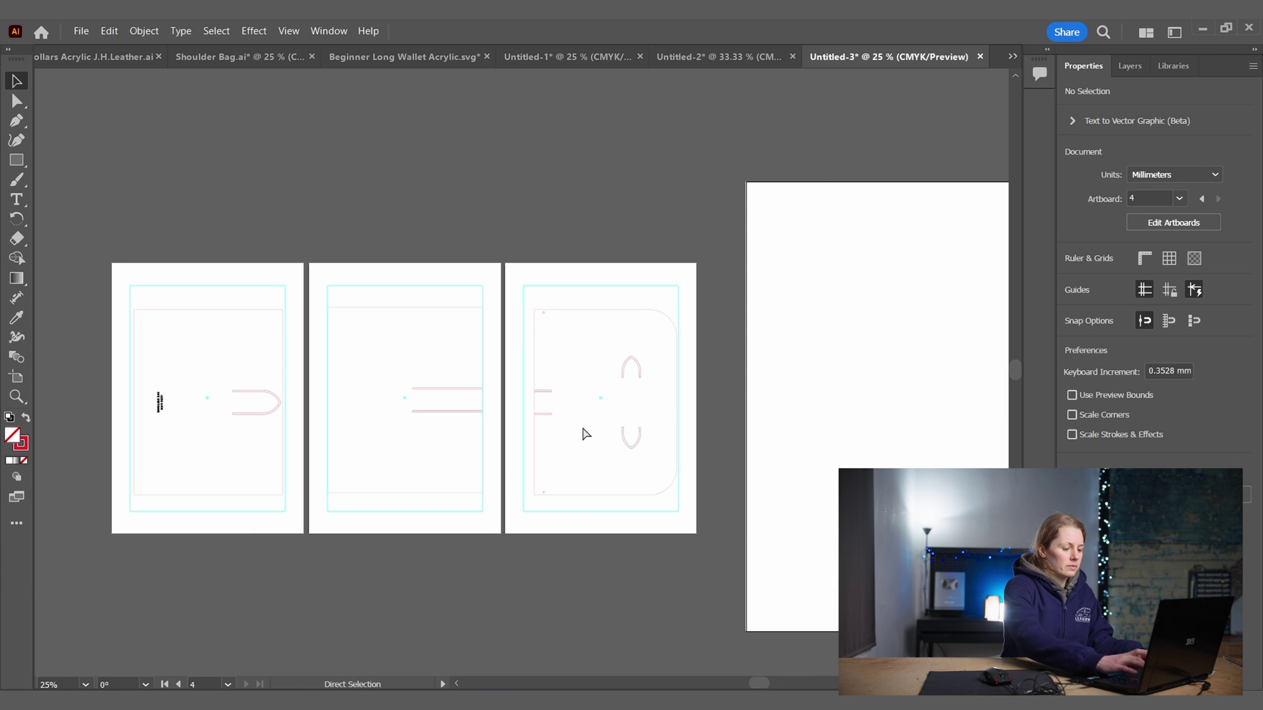
Centre the right section with the rounded corners horizontally and vertically on the third small artboard
key(ctrl+plus)
drag(600, 423, 691, 203)
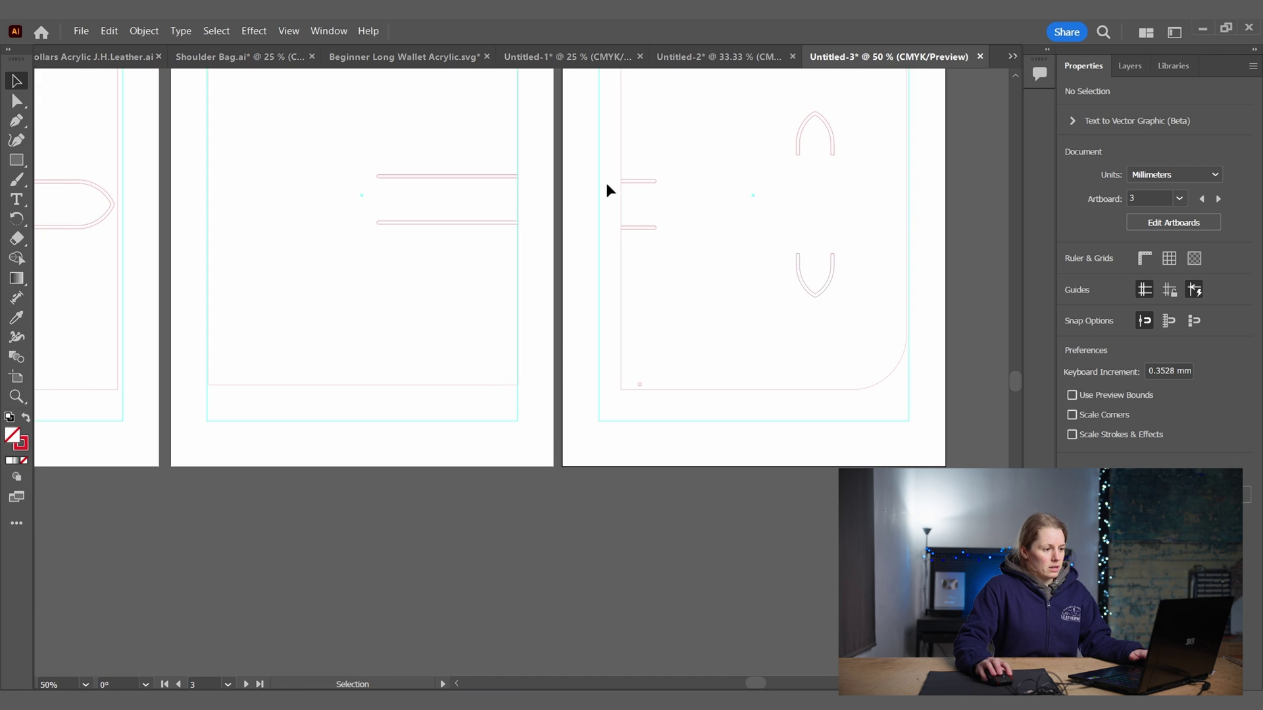
drag(606, 184, 760, 268)
click(1129, 423)
click(1186, 421)
click(1205, 422)
click(364, 595)
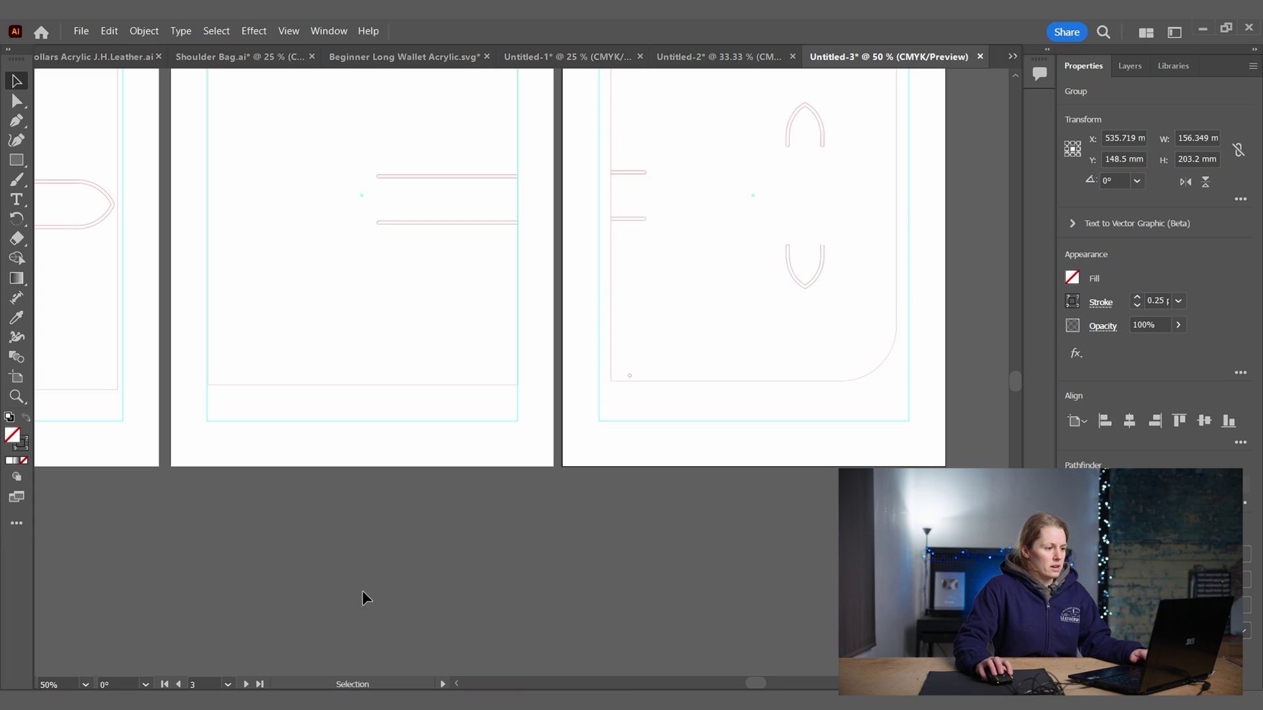
Centre the middle section vertically on the second small artboard
drag(267, 412, 543, 555)
drag(478, 259, 766, 427)
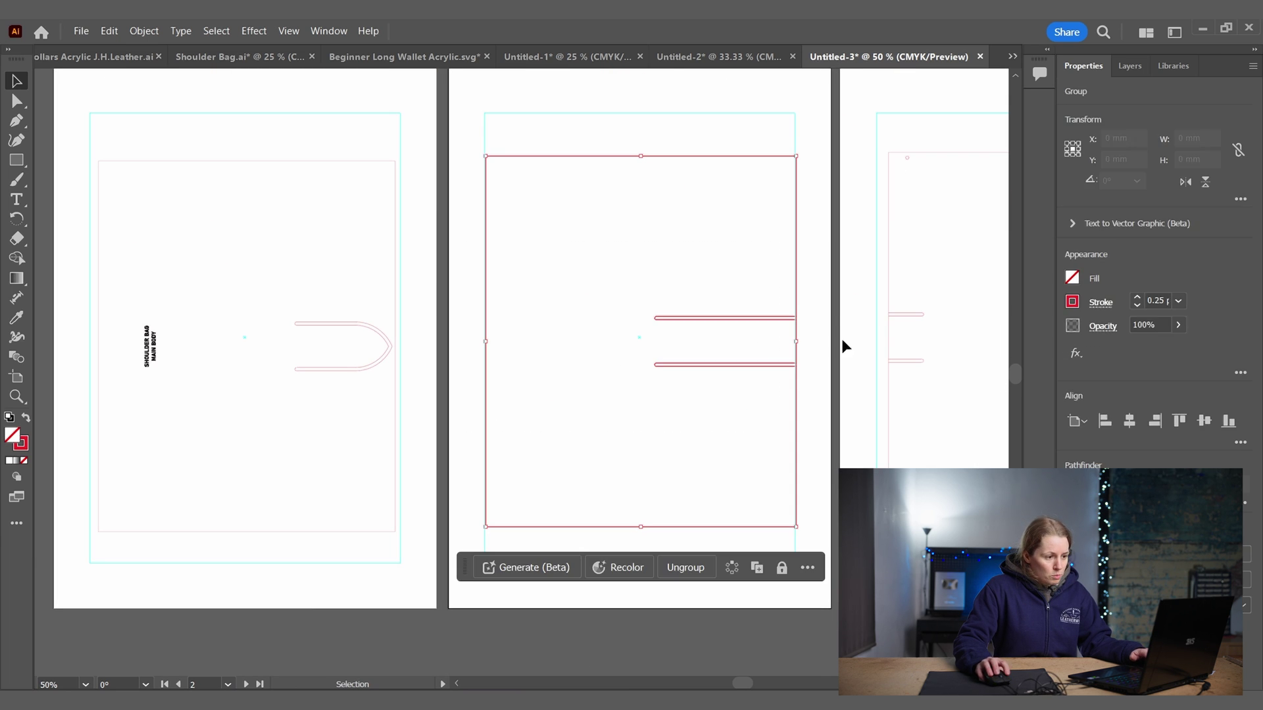
click(1194, 428)
Centre the left section with the text label horizontally and vertically on the first small artboard
drag(424, 115, 66, 534)
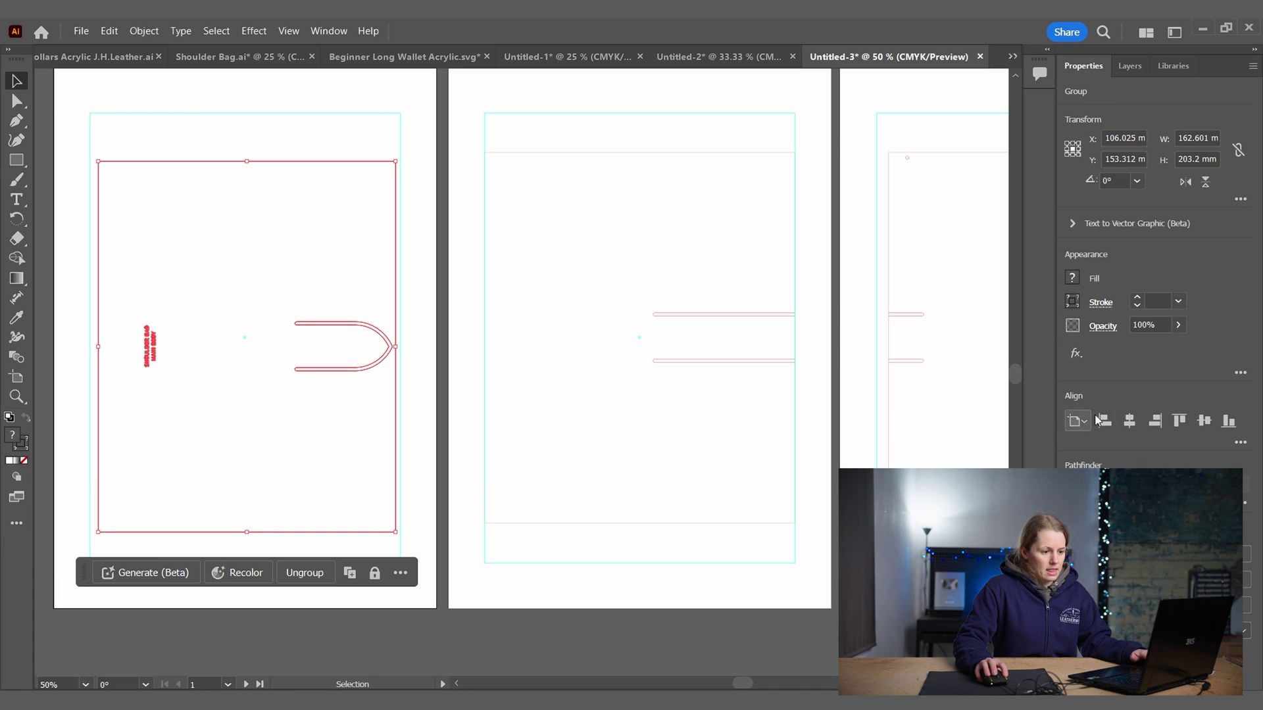
click(1129, 423)
click(1203, 421)
click(447, 431)
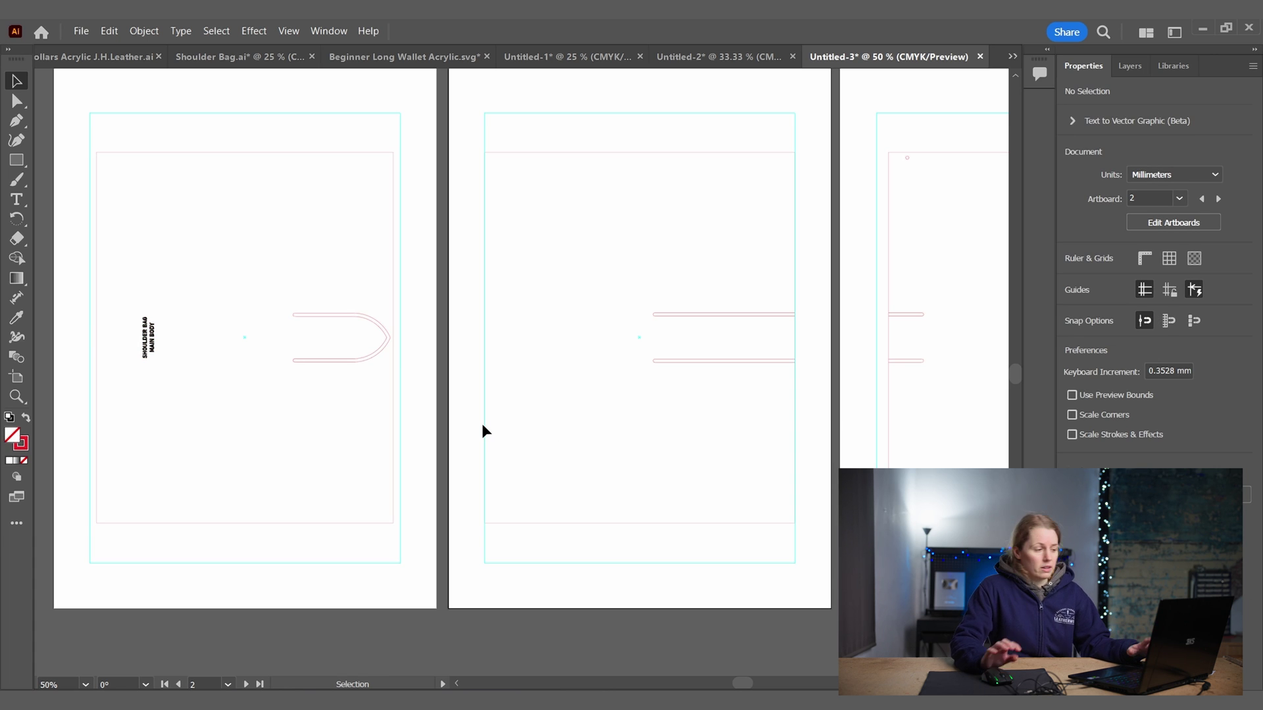
Examine how the three template sections fit within the margin guides of their artboards
key(ctrl+minus)
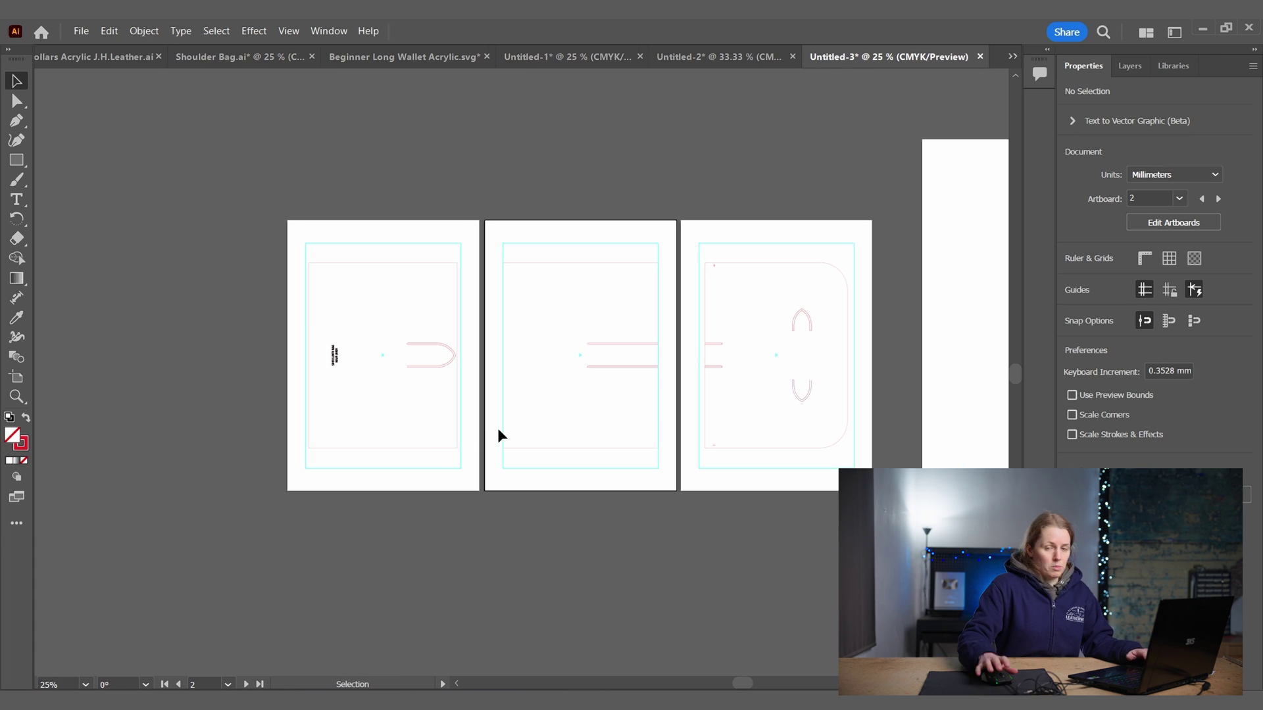
drag(749, 350, 721, 394)
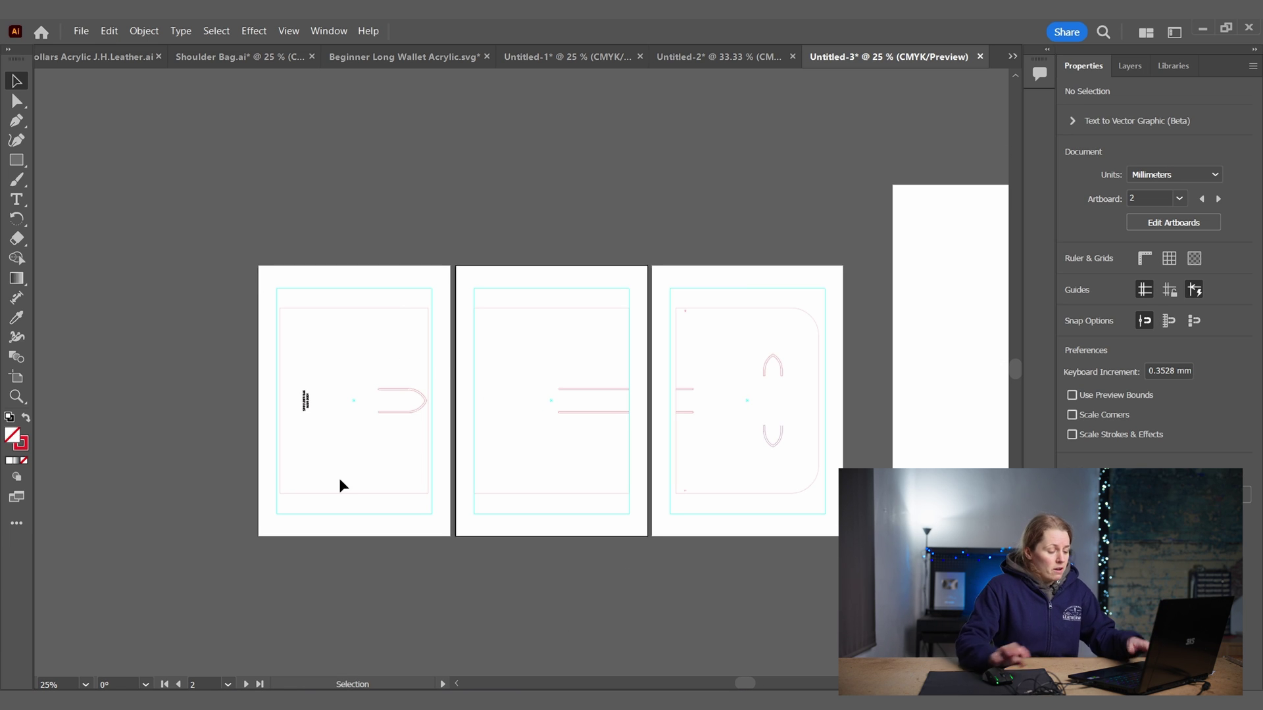
key(ctrl+plus)
key(ctrl+plus)
key(ctrl+plus)
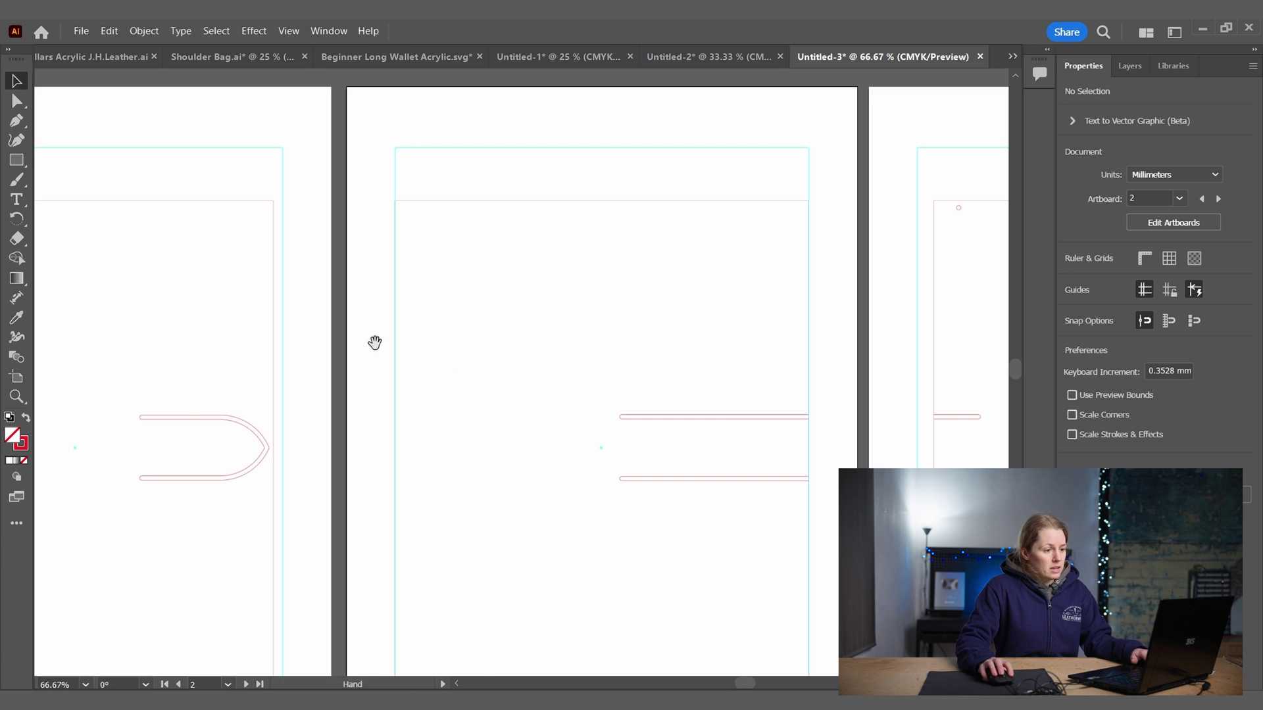
drag(375, 343, 543, 186)
drag(439, 216, 614, 240)
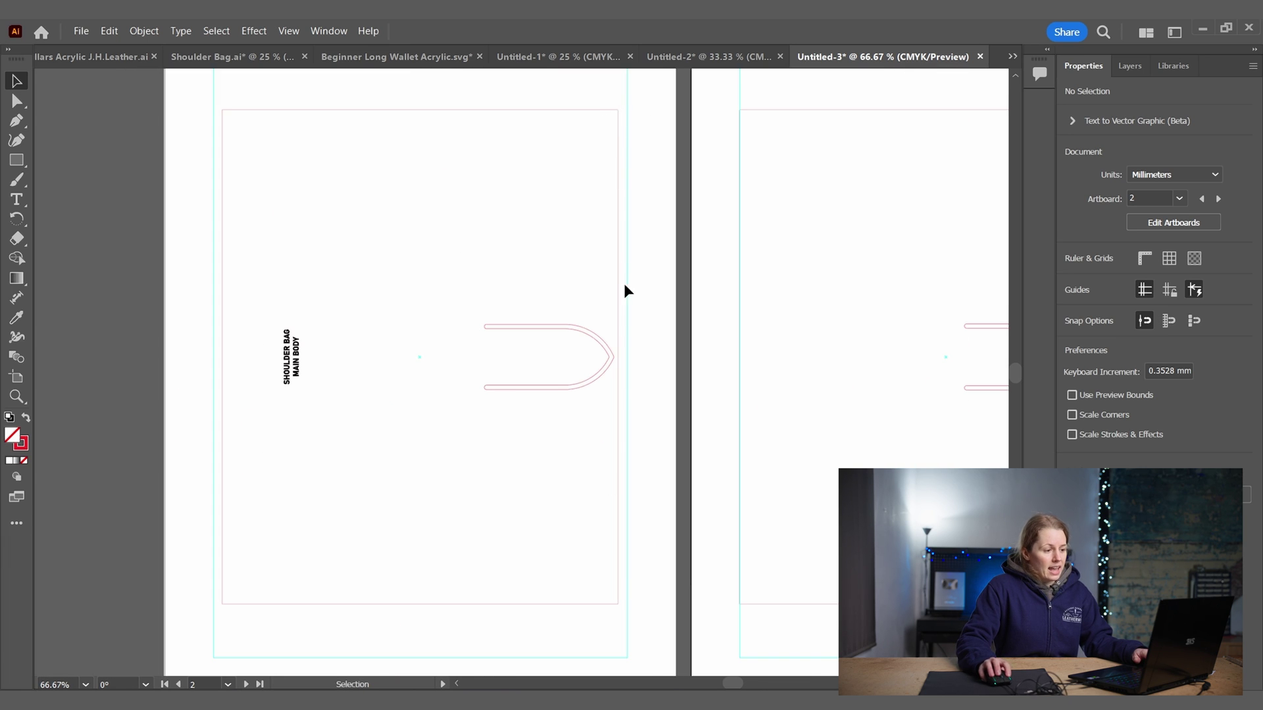
drag(866, 303, 191, 313)
drag(986, 340, 478, 331)
drag(160, 224, 733, 234)
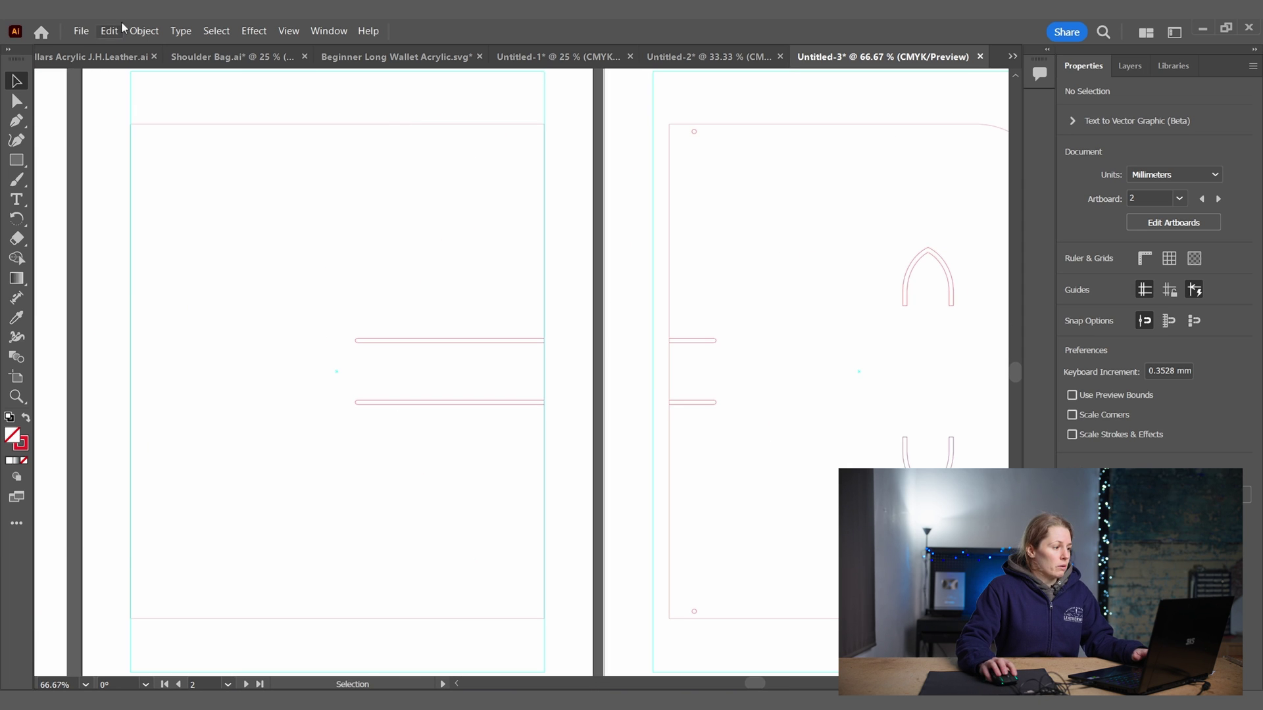
Open the print settings and page through the preview of every artboard to check what would print
click(81, 31)
click(141, 513)
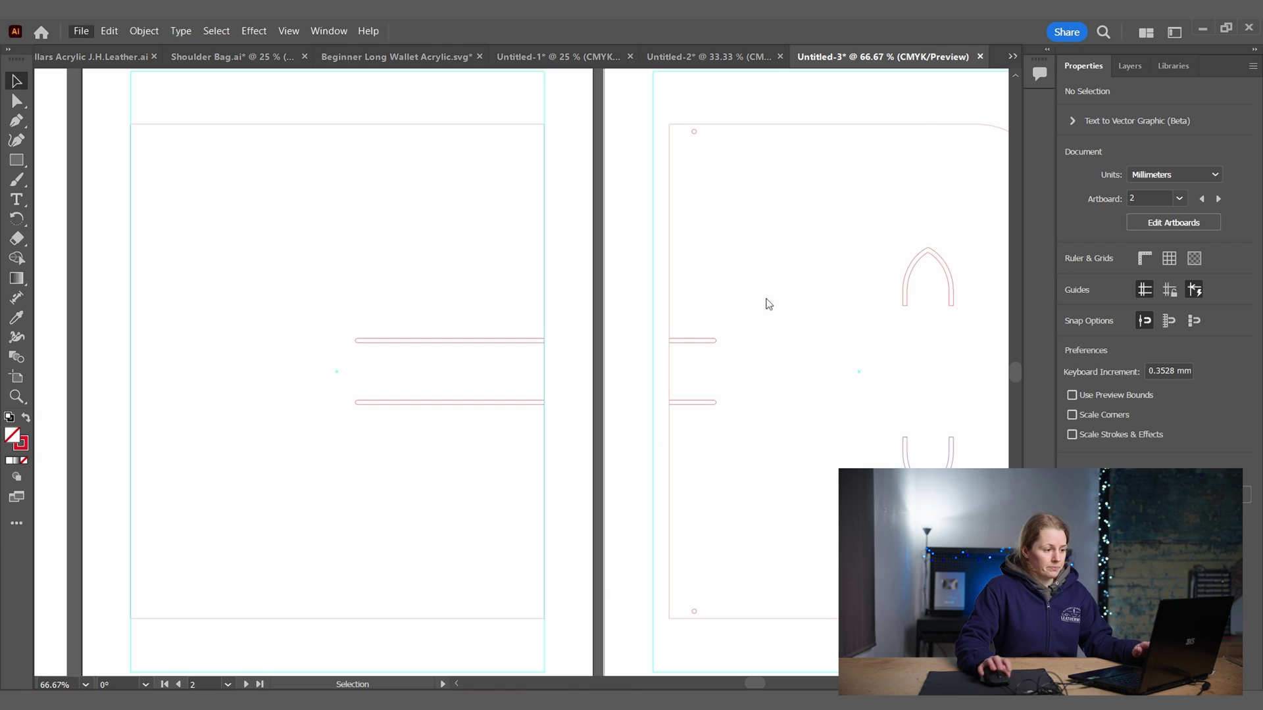
key(ctrl+p)
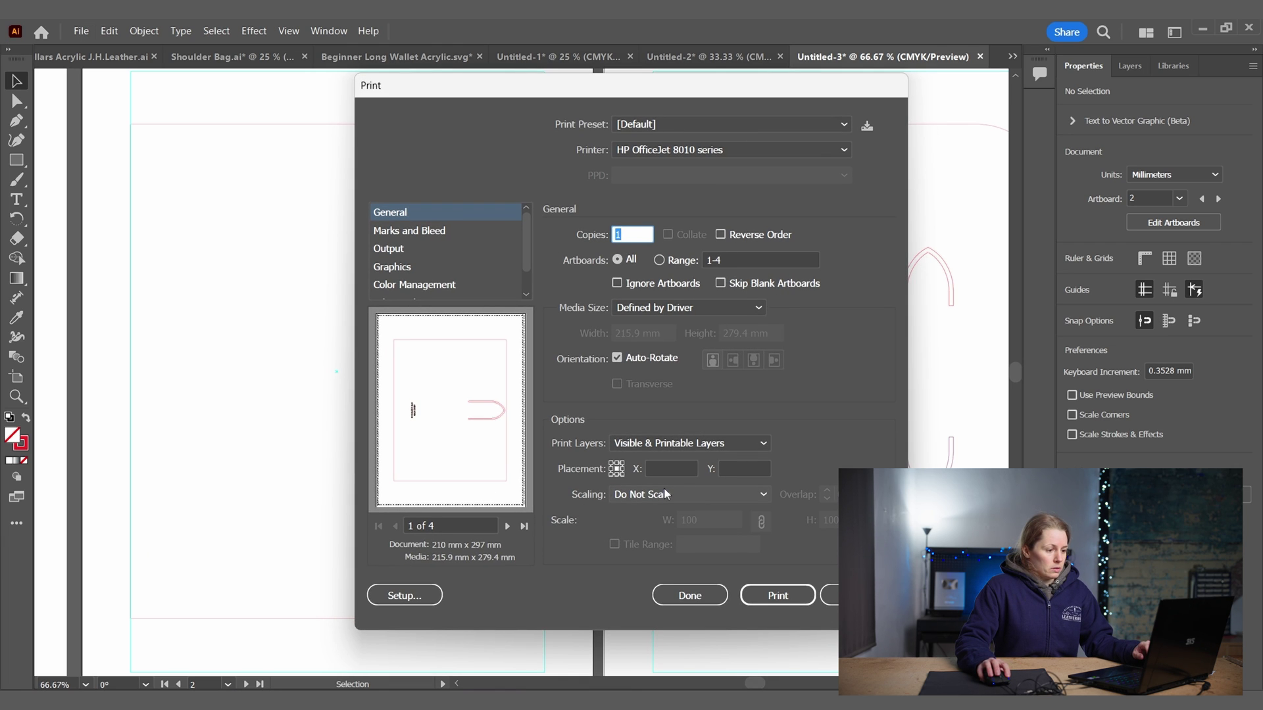
click(524, 526)
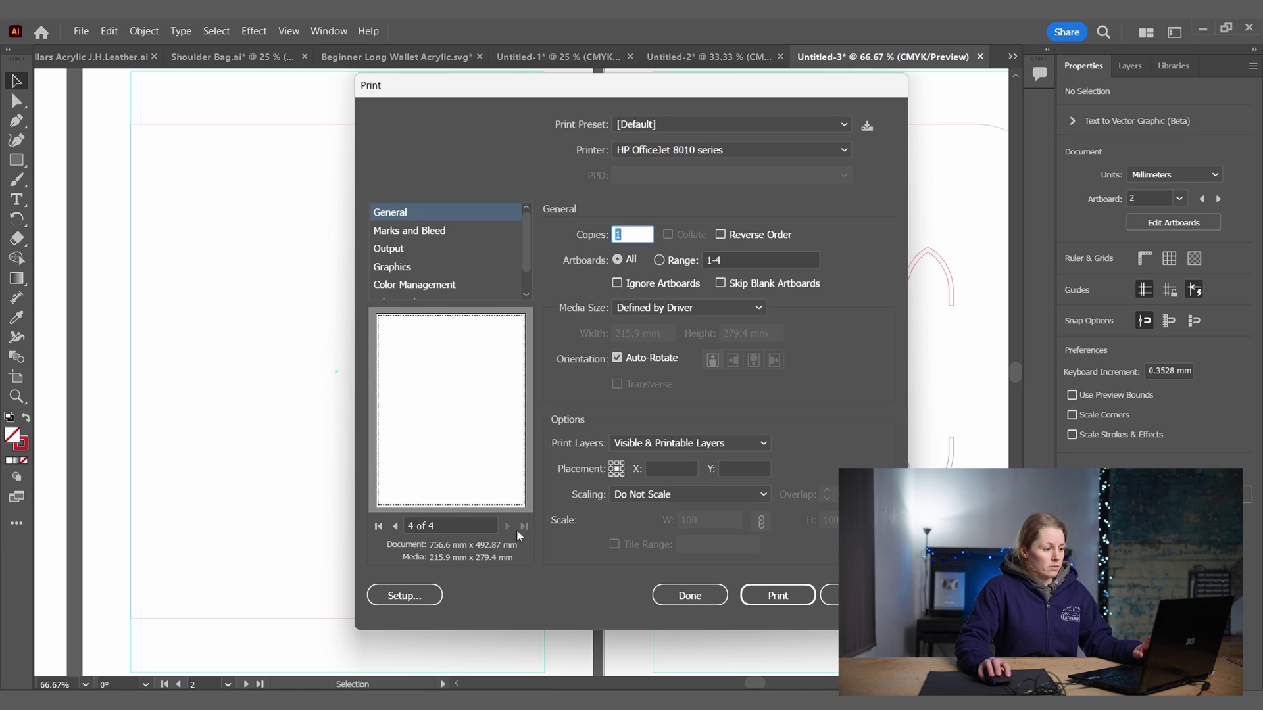
click(379, 526)
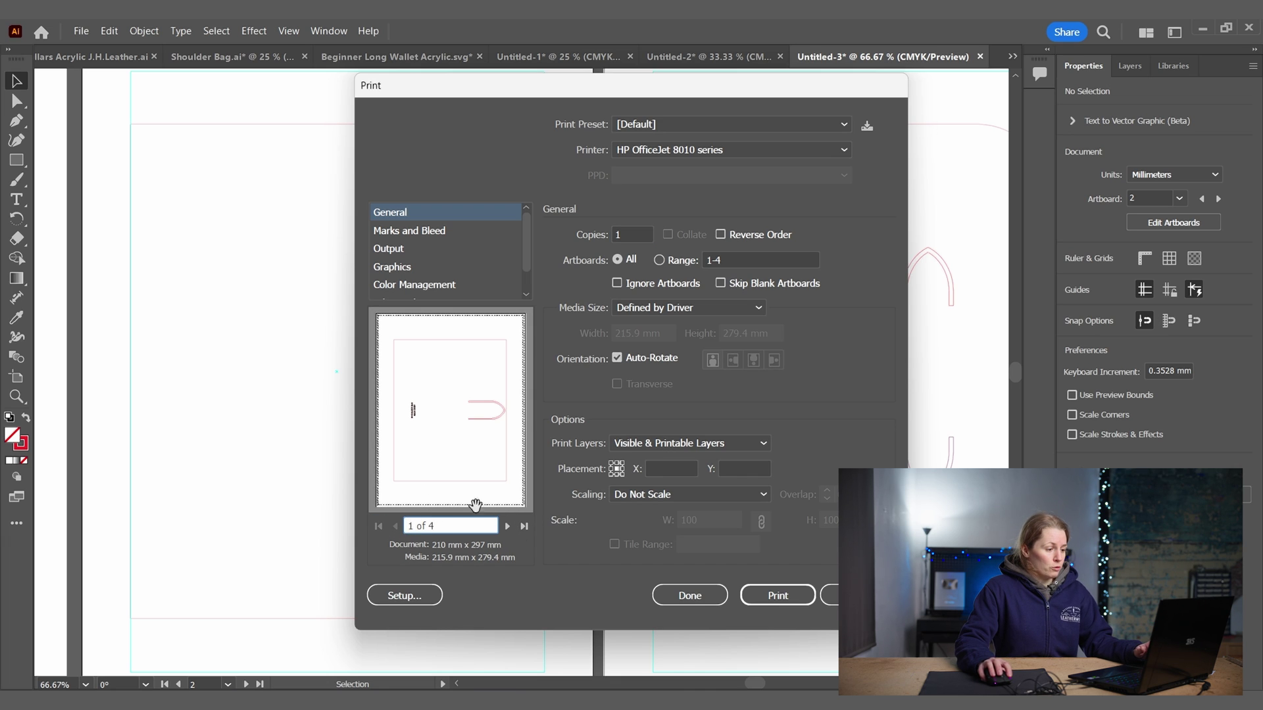
click(507, 526)
click(507, 526)
click(507, 526)
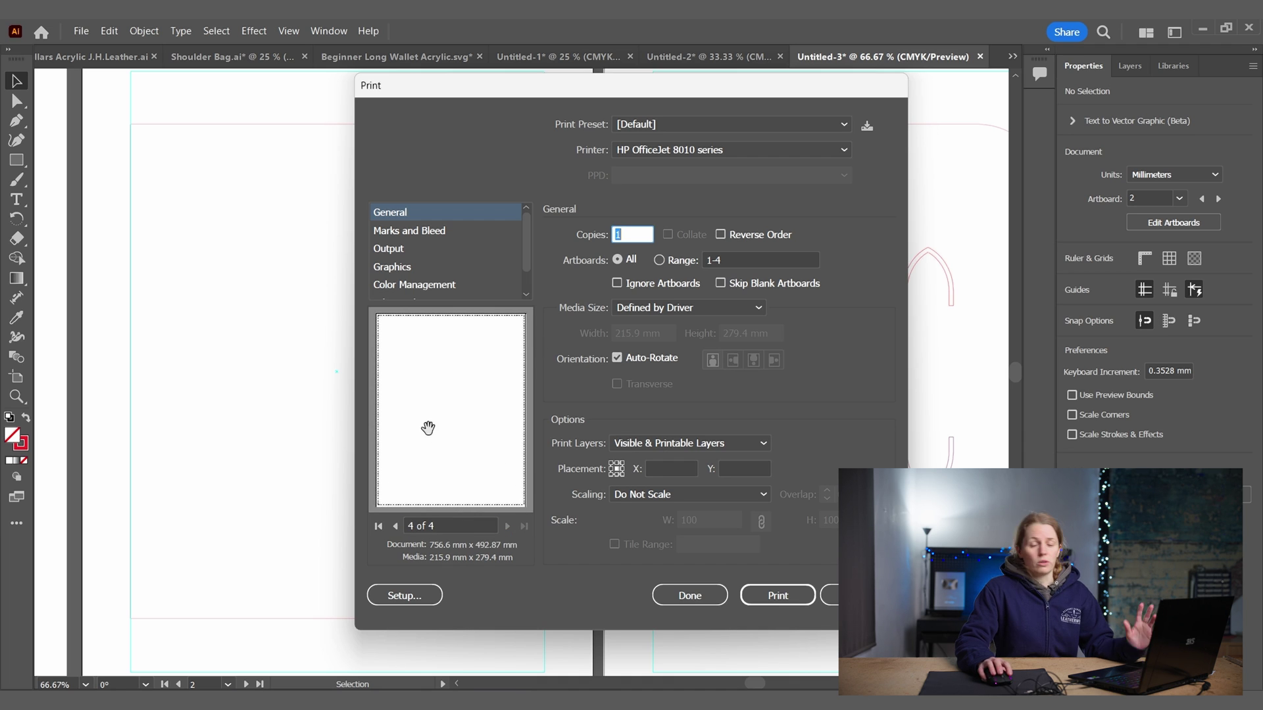
click(378, 526)
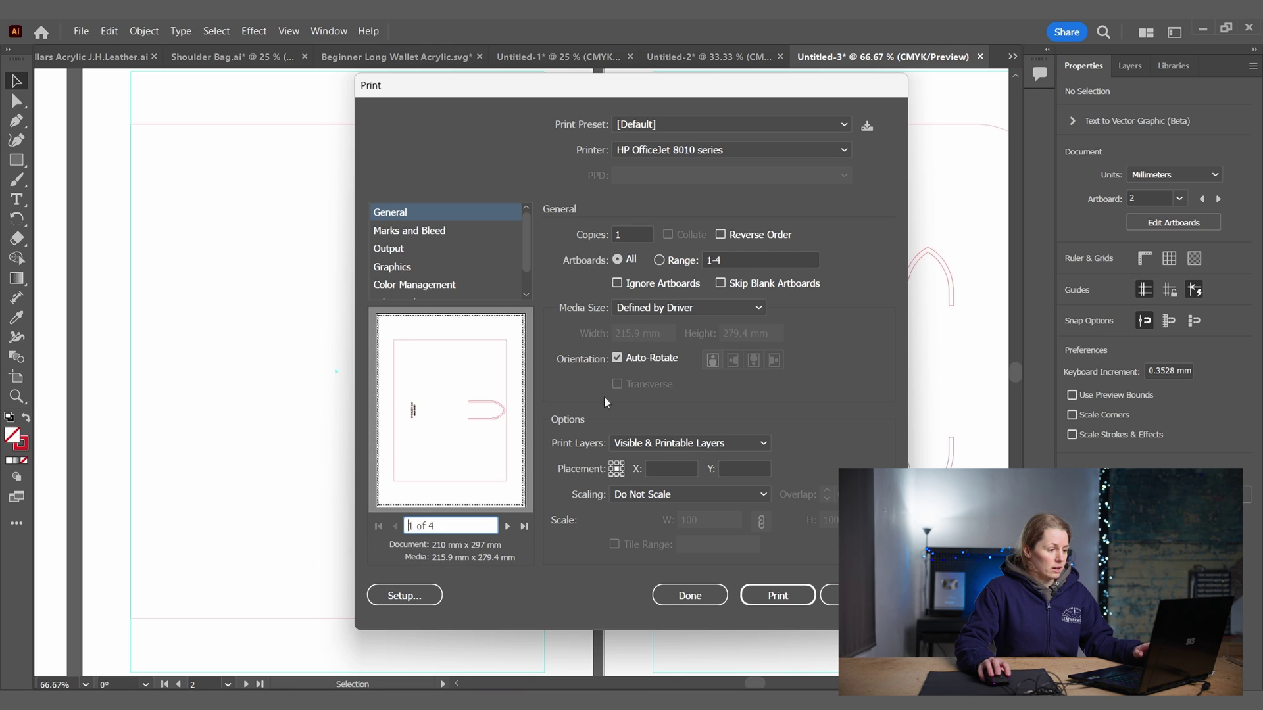
click(732, 261)
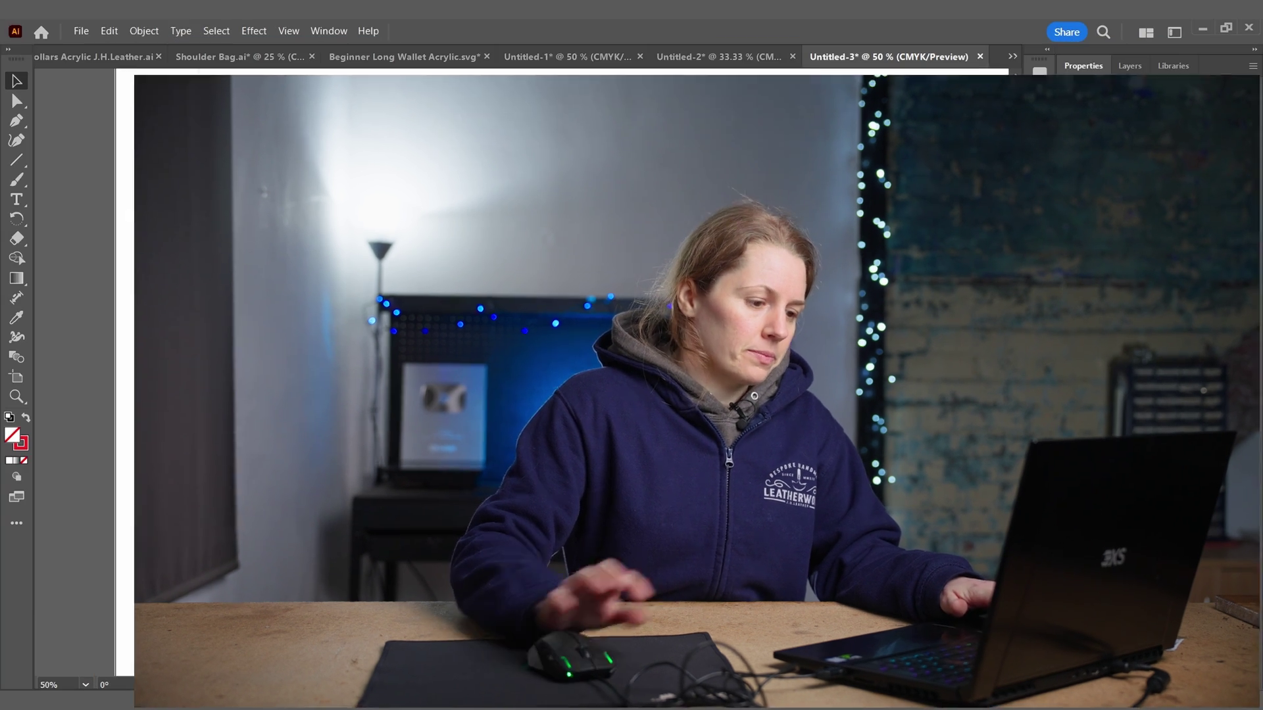
Place a copy of the full shoulder bag template near the upper-left corner of the empty large artboard
key(ctrl+minus)
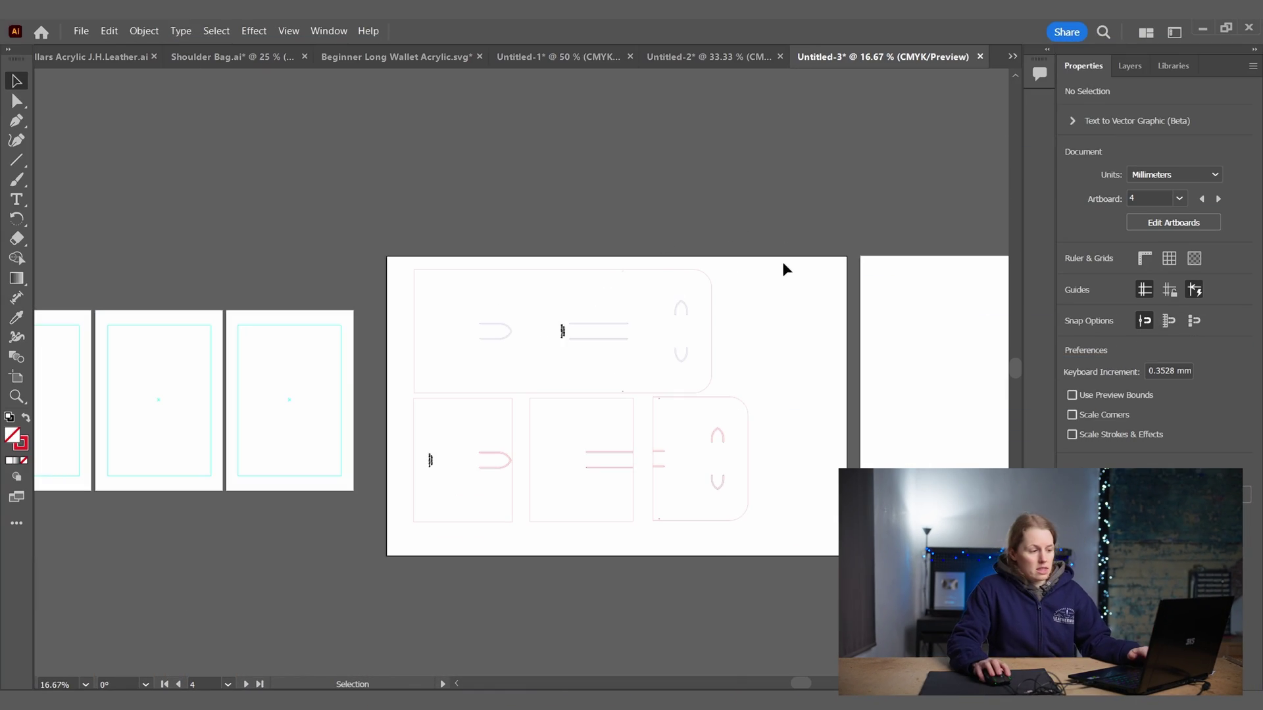
drag(778, 312, 721, 343)
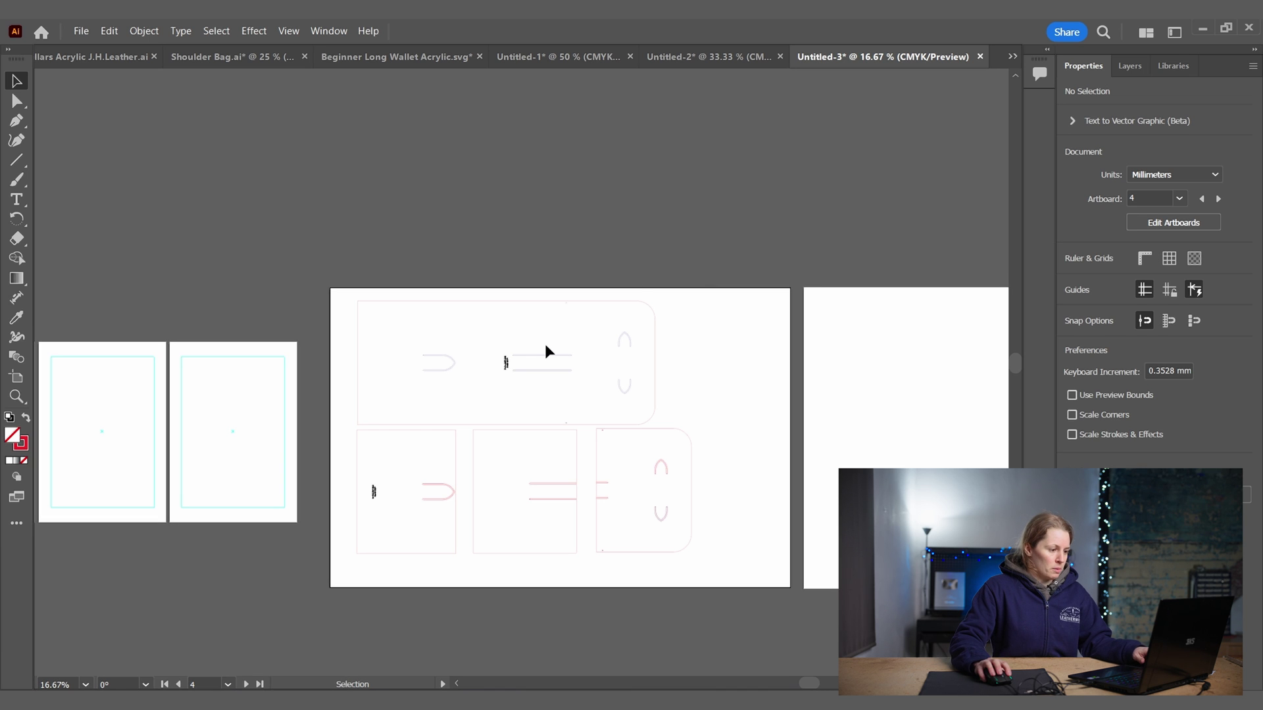
drag(530, 361, 992, 369)
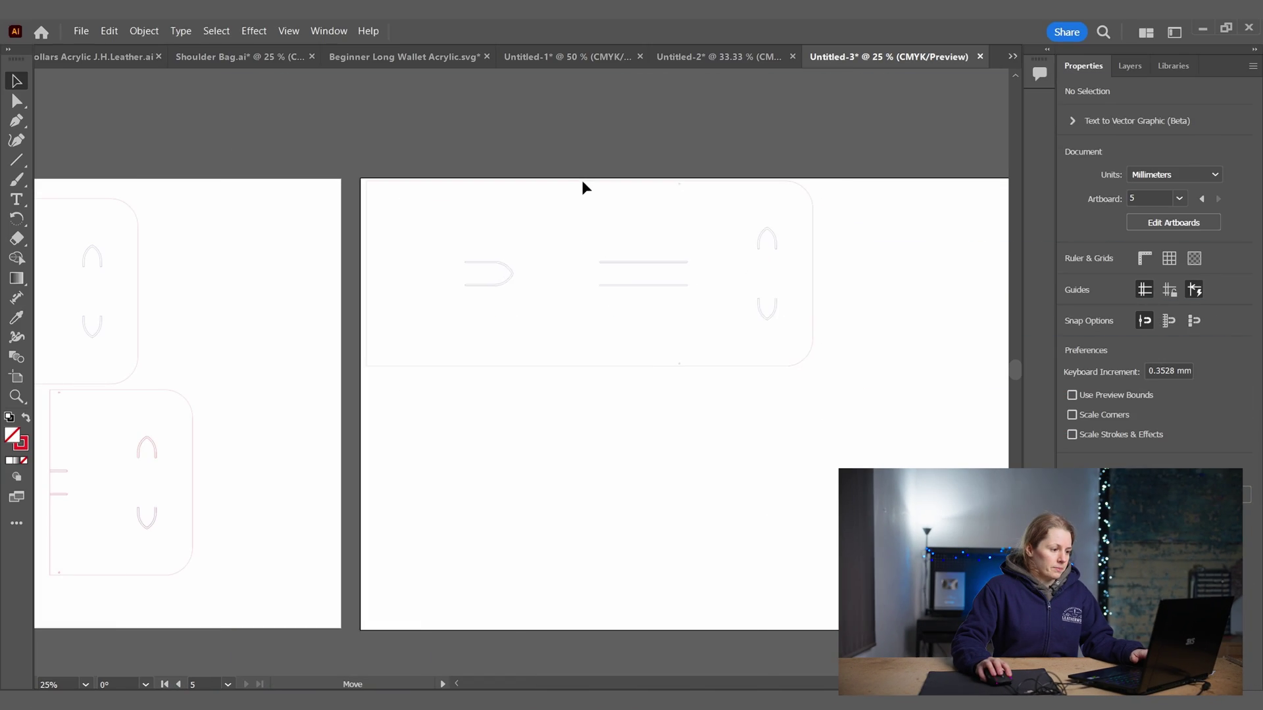
click(592, 193)
click(482, 521)
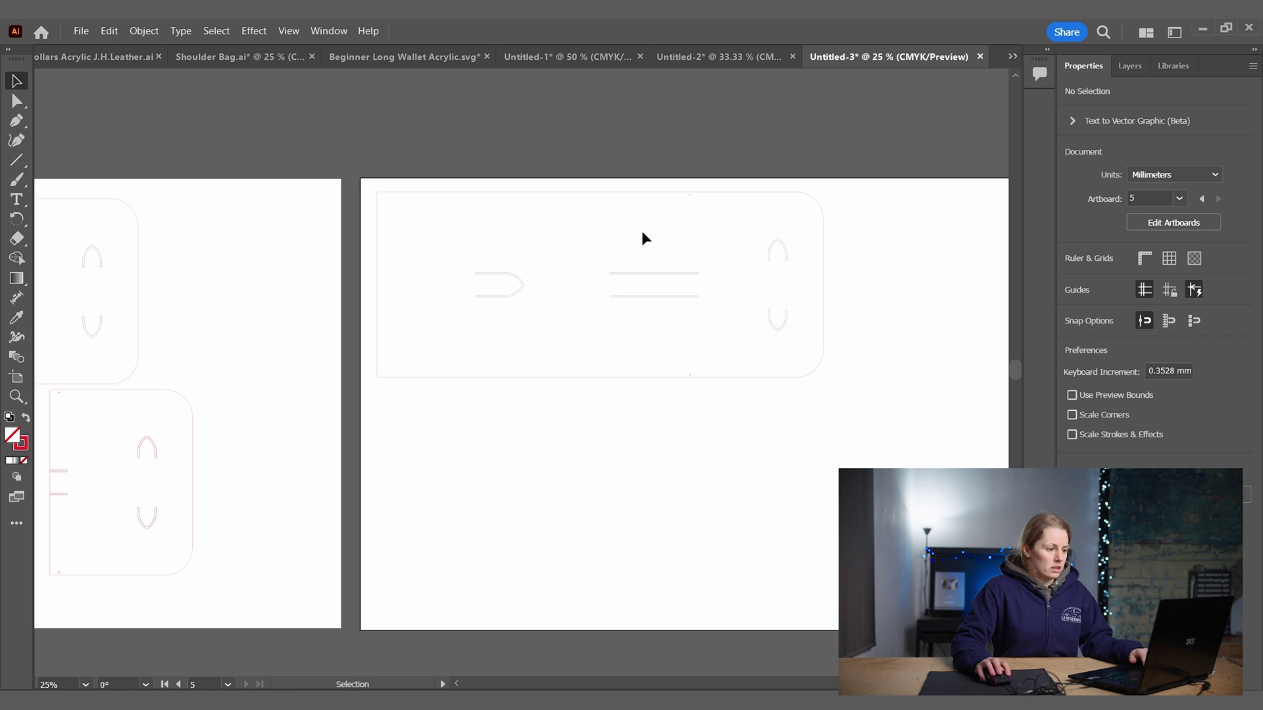
Draw a 170 × 247 mm rectangle over the template copy and set the stroke of all this artwork to 1 pt
drag(355, 146, 851, 149)
drag(632, 169, 861, 166)
drag(672, 210, 66, 159)
click(612, 264)
key(Return)
click(17, 82)
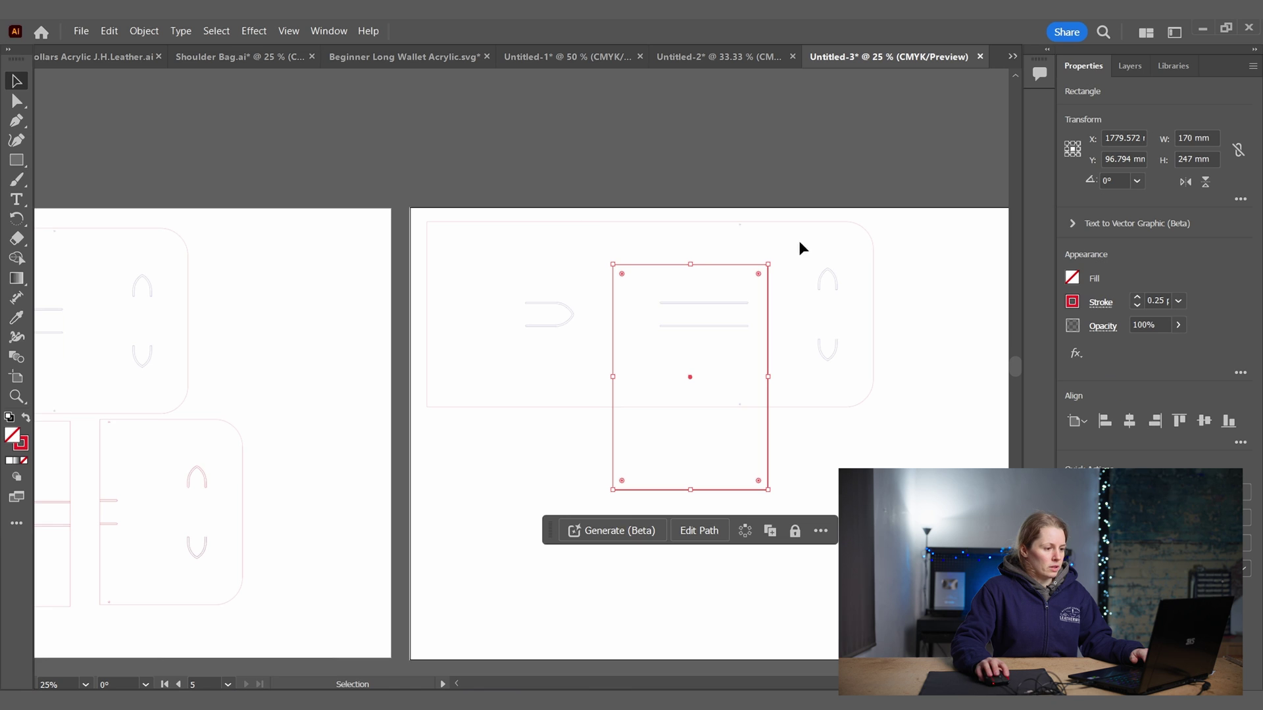
drag(442, 514, 969, 319)
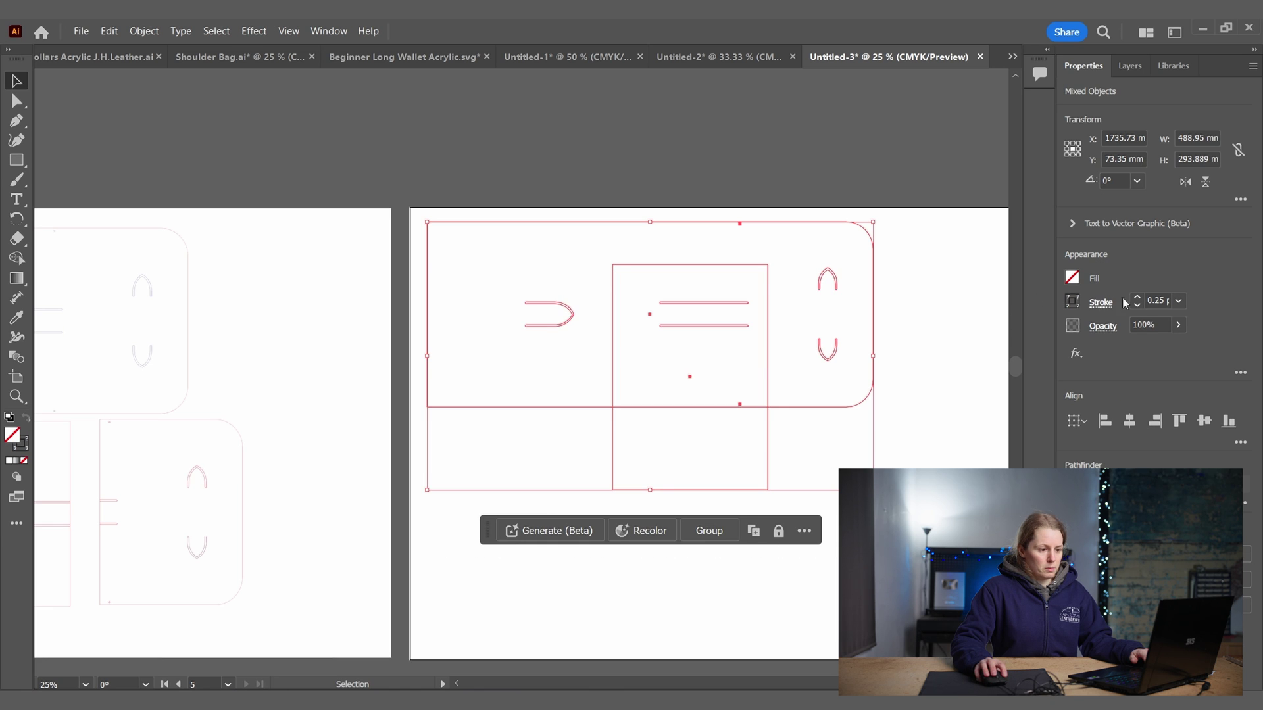
click(867, 335)
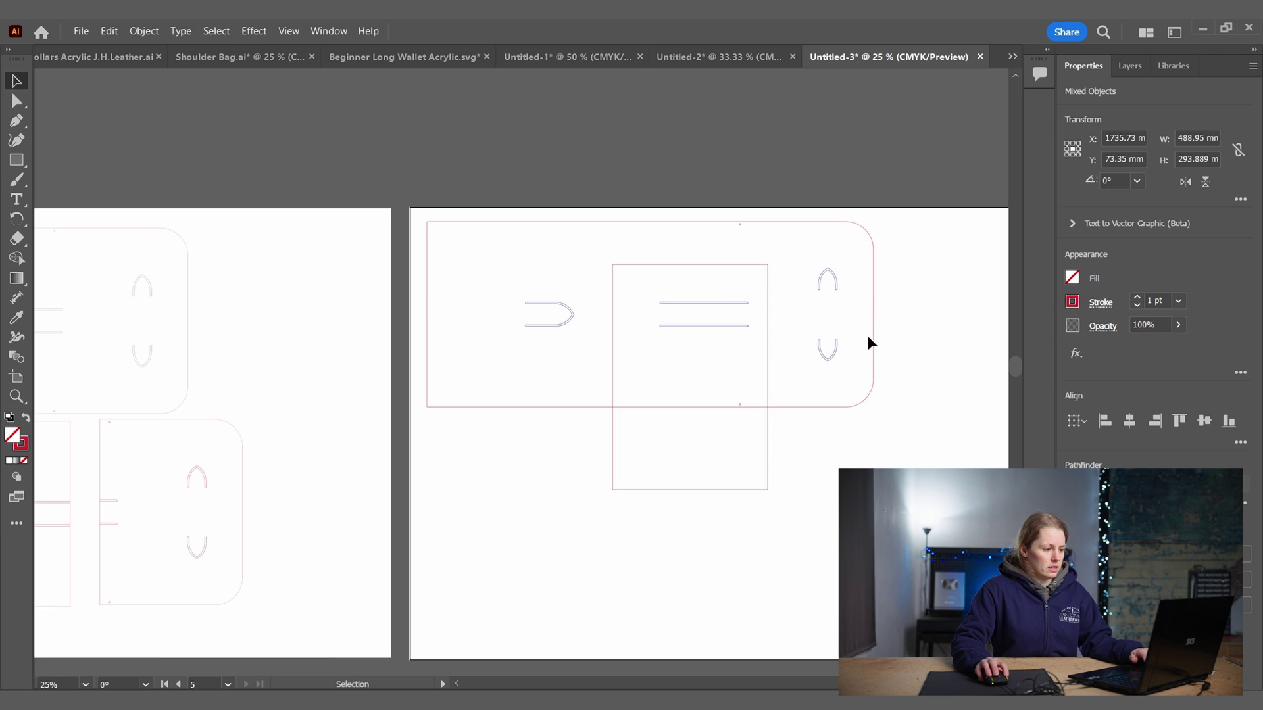
Move the rectangle and template copy further into the artboard and align their centres horizontally and vertically
drag(731, 265, 690, 219)
drag(401, 485, 402, 484)
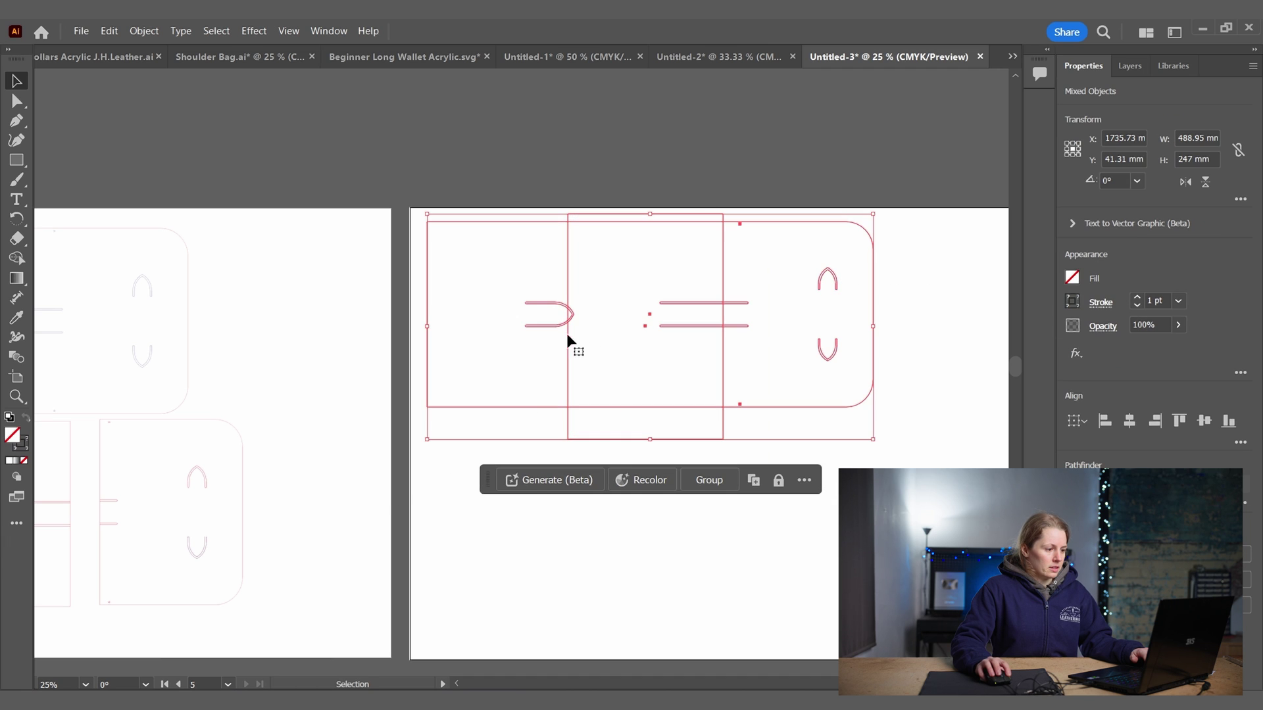
drag(558, 327, 621, 390)
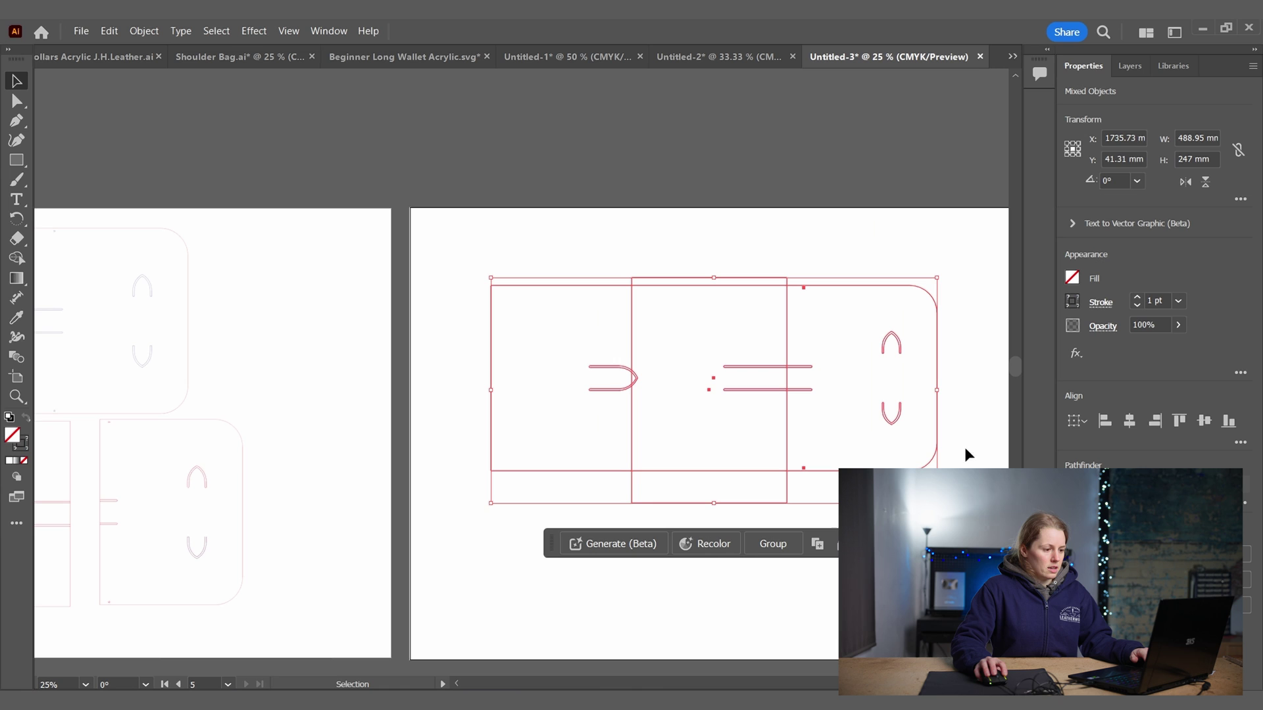
click(1180, 423)
click(1136, 427)
click(790, 242)
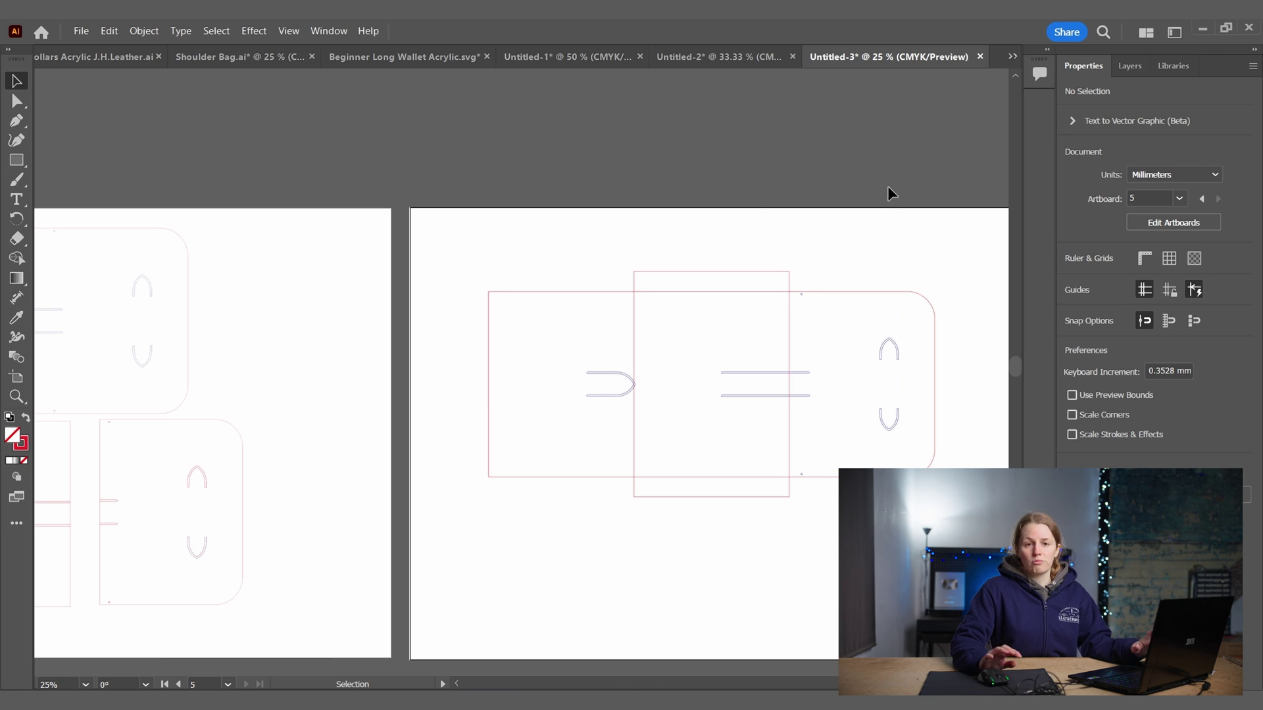
Move the template with its centred rectangle up on the artboard and place a duplicate of both below
key(ctrl+plus)
drag(888, 187, 669, 163)
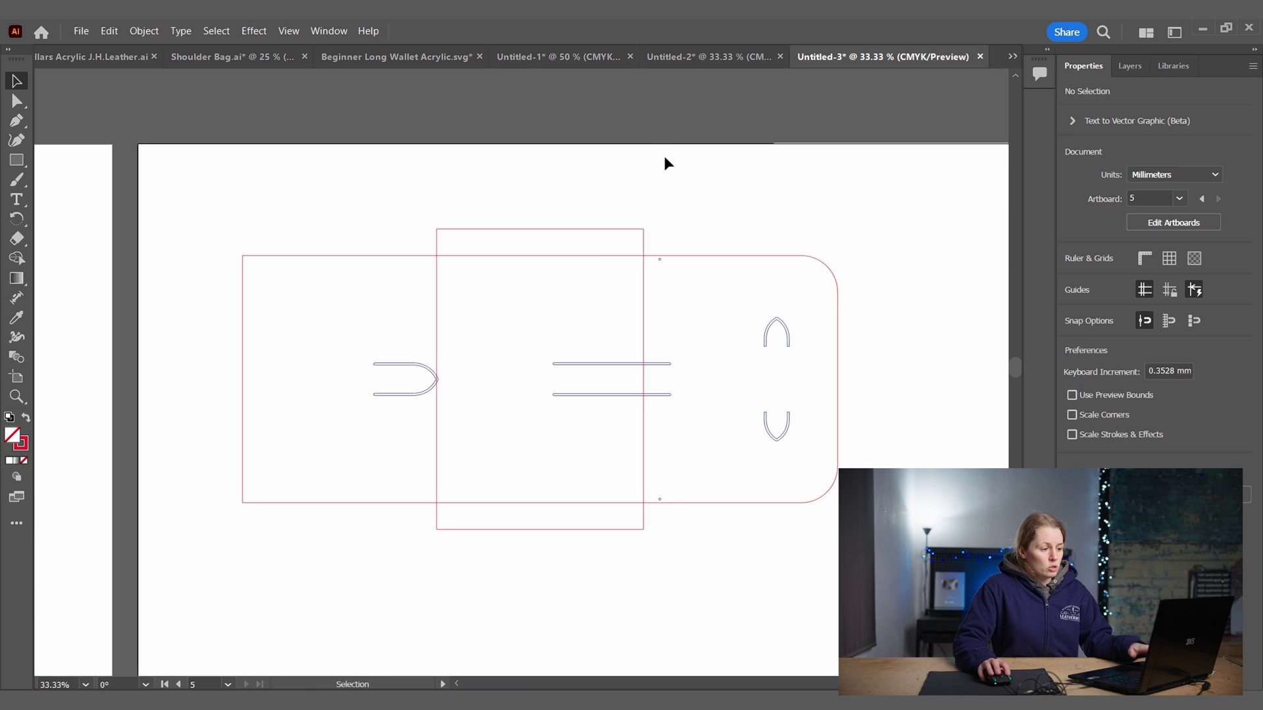
key(ctrl+minus)
key(ctrl+minus)
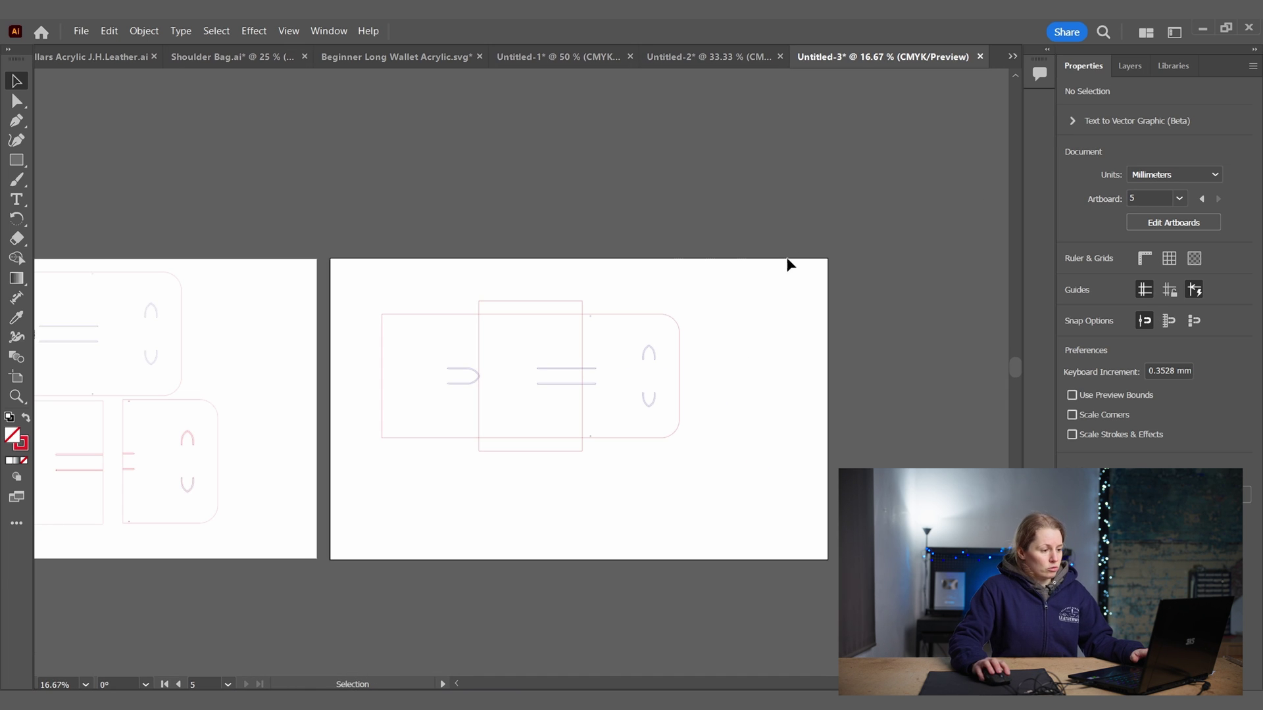
drag(324, 527, 324, 528)
drag(552, 376, 555, 504)
click(807, 296)
Select the upper template with its rectangle and remove everything inside the rectangle using Shape Builder, leaving the two end sections
key(ctrl+equal)
key(ctrl+equal)
key(ctrl+equal)
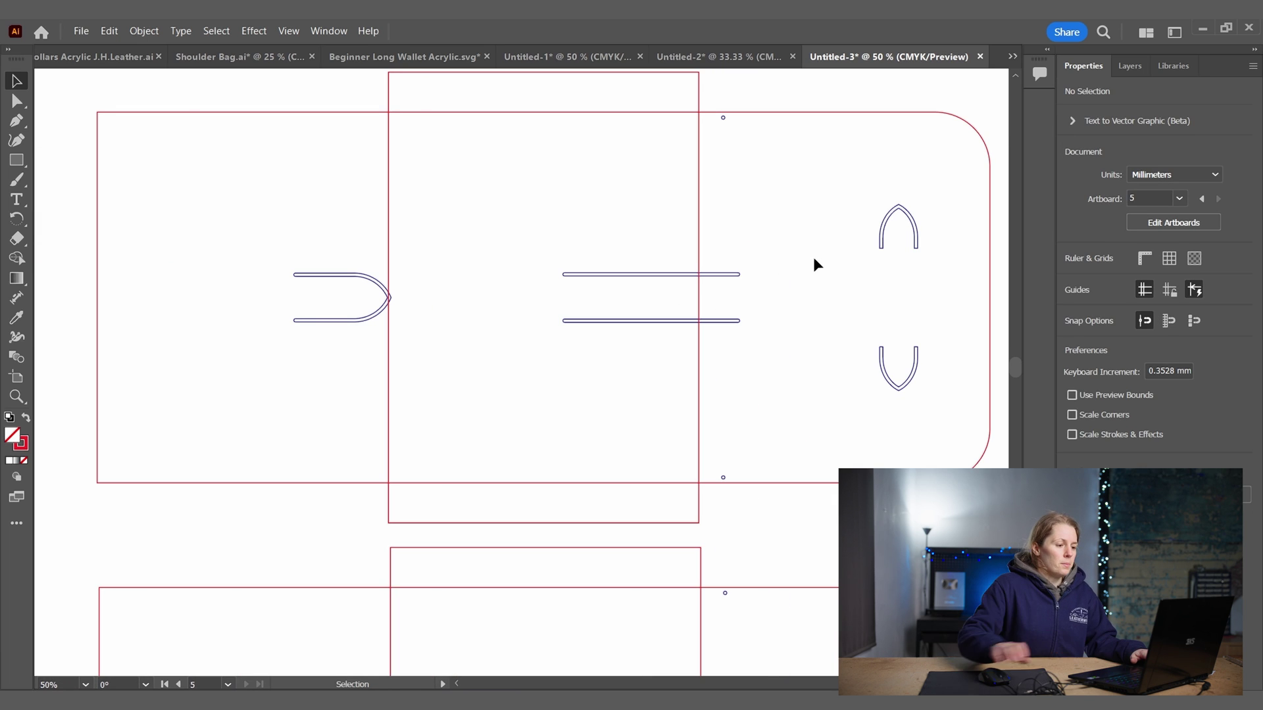
key(ctrl+minus)
drag(879, 159, 533, 458)
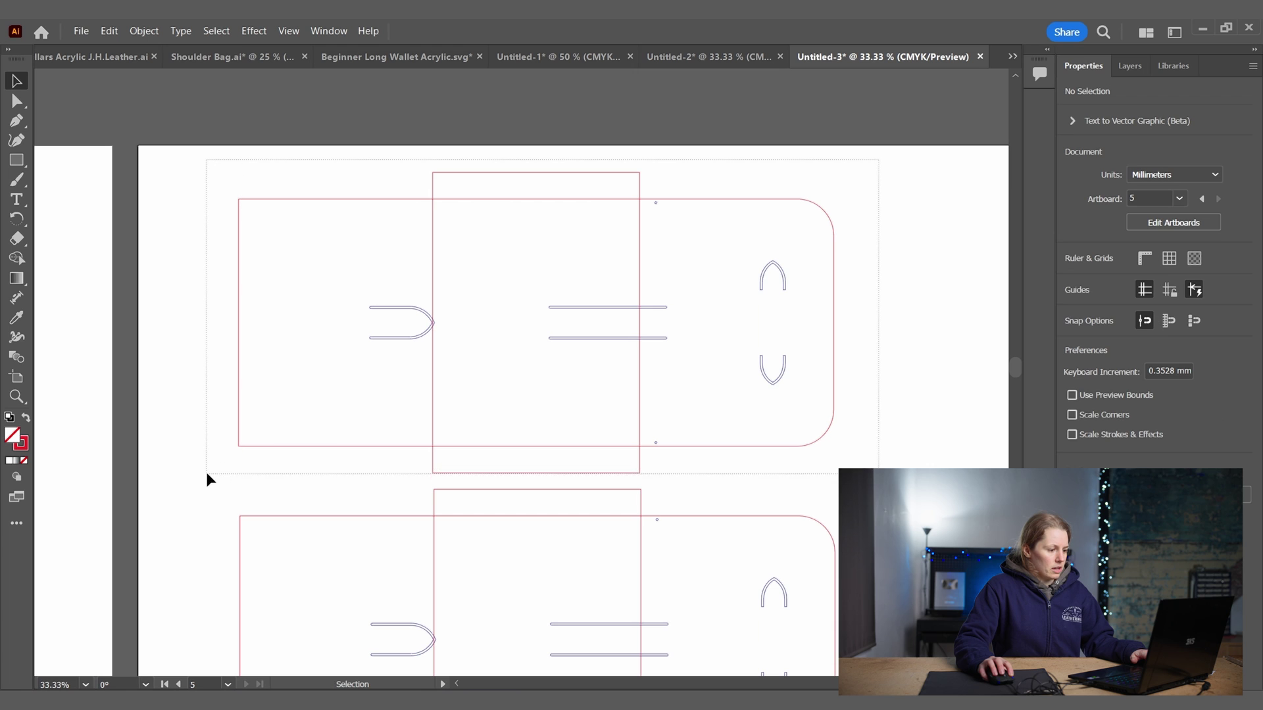
drag(206, 473, 210, 480)
key(shift+m)
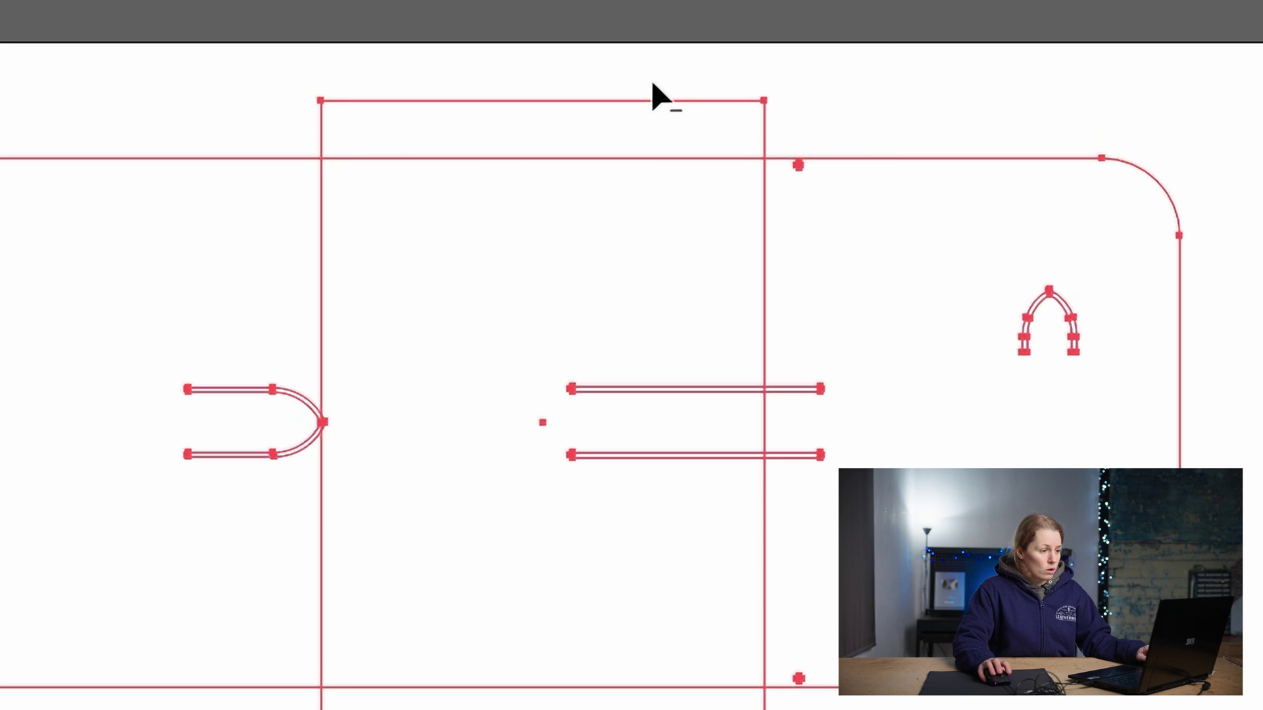
mouse_move(655, 74)
mouse_down()
mouse_move(648, 115)
mouse_move(672, 200)
mouse_up()
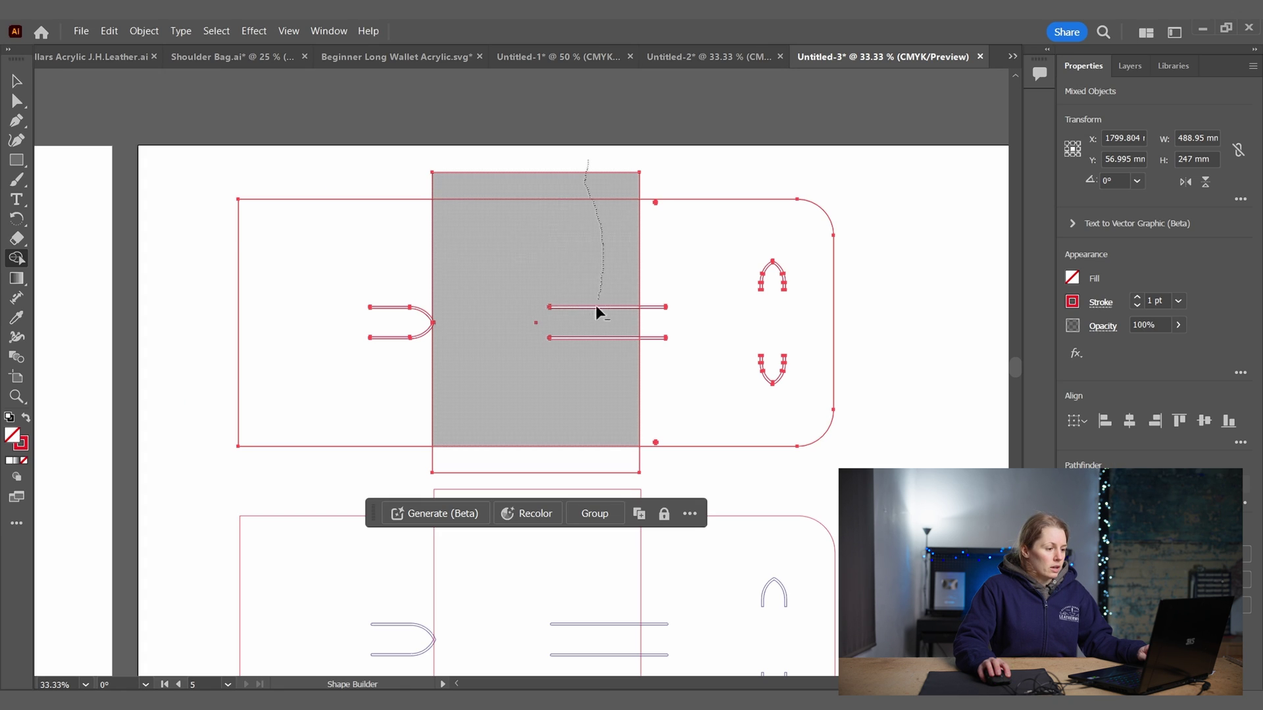
drag(574, 414, 571, 463)
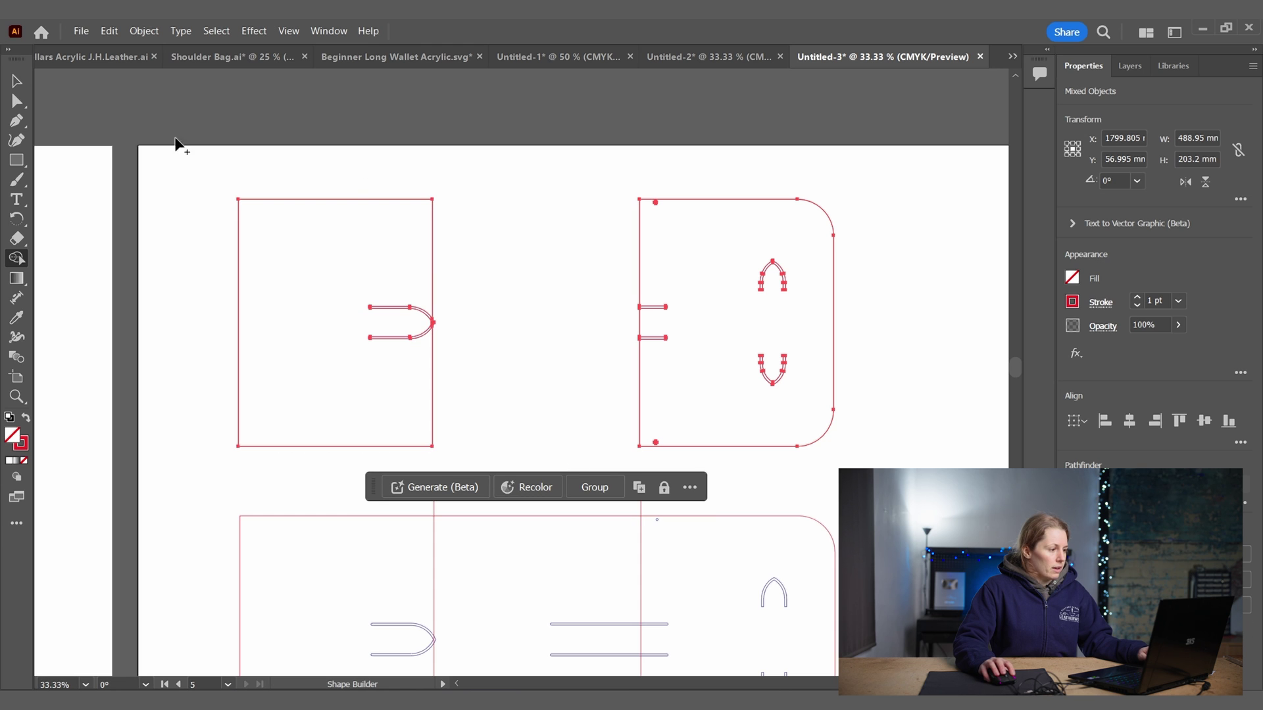
Remove the tip of the curved slot that protrudes past the cut edge of the left end section with Shape Builder
key(ctrl+plus)
key(ctrl+plus)
key(ctrl+plus)
key(ctrl+plus)
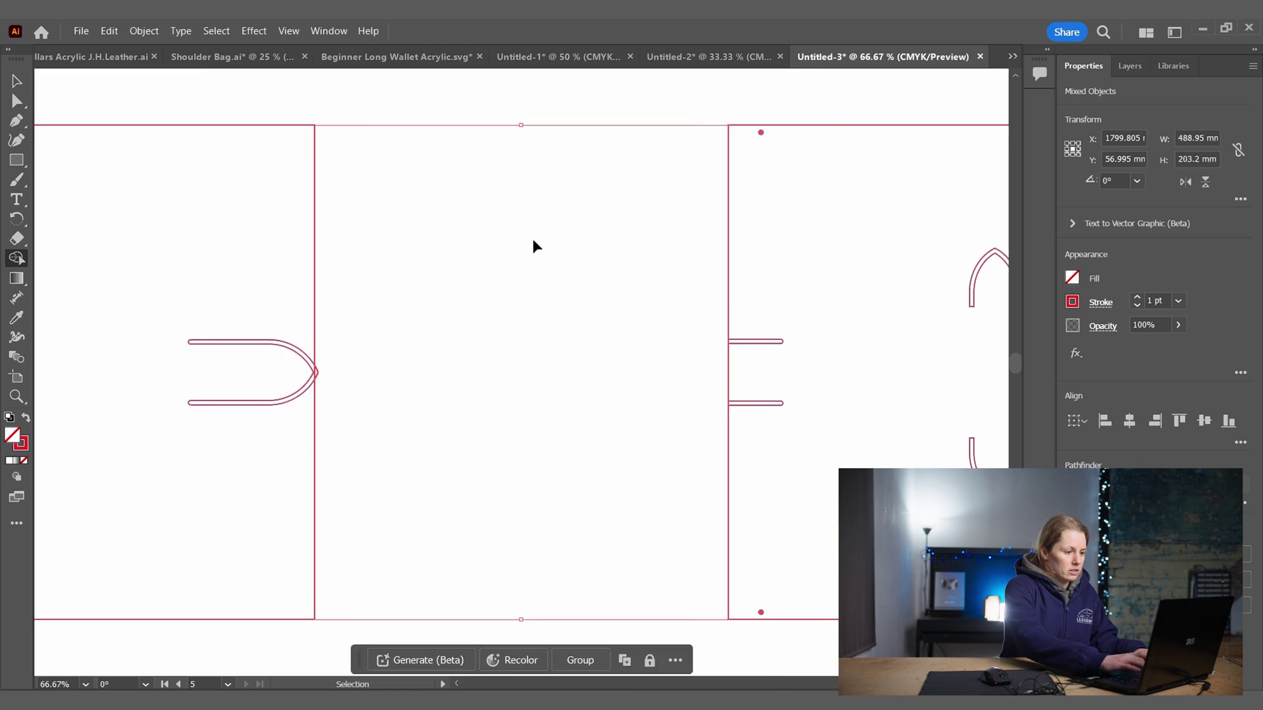
key(space)
drag(345, 306, 844, 315)
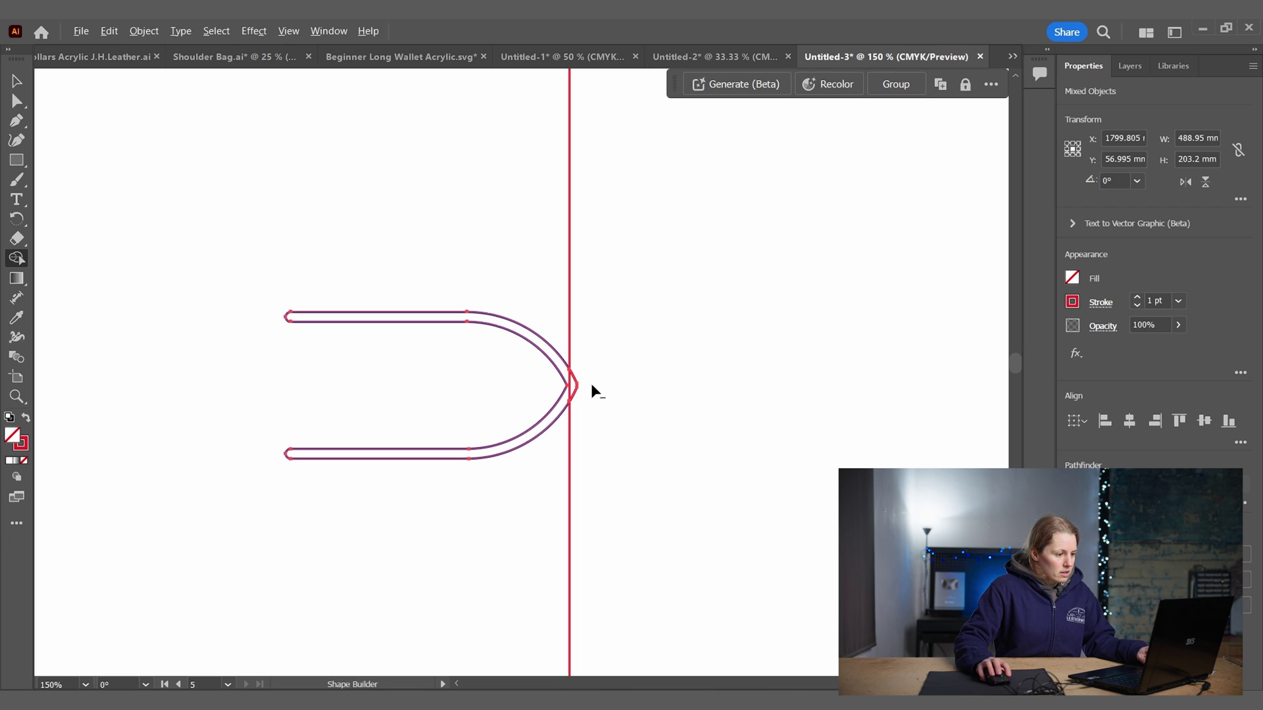
click(574, 385)
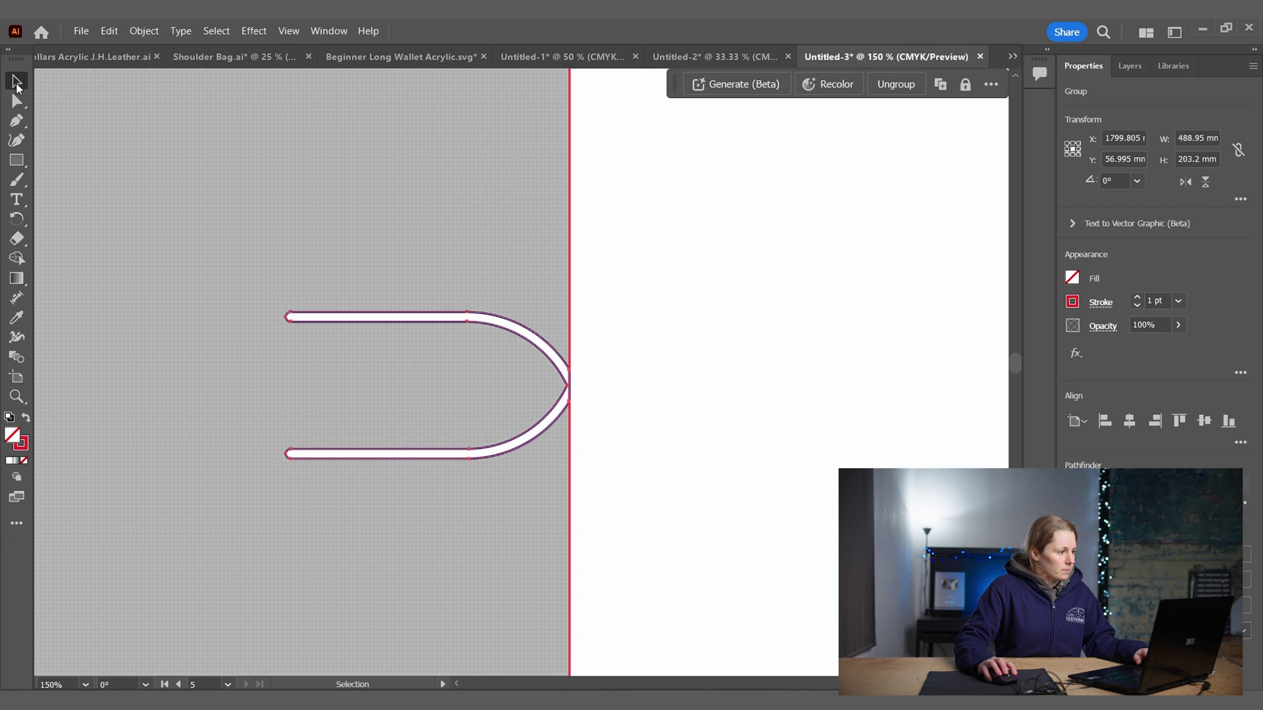
click(947, 400)
key(ctrl+minus)
key(ctrl+minus)
key(ctrl+minus)
key(ctrl+minus)
key(ctrl+minus)
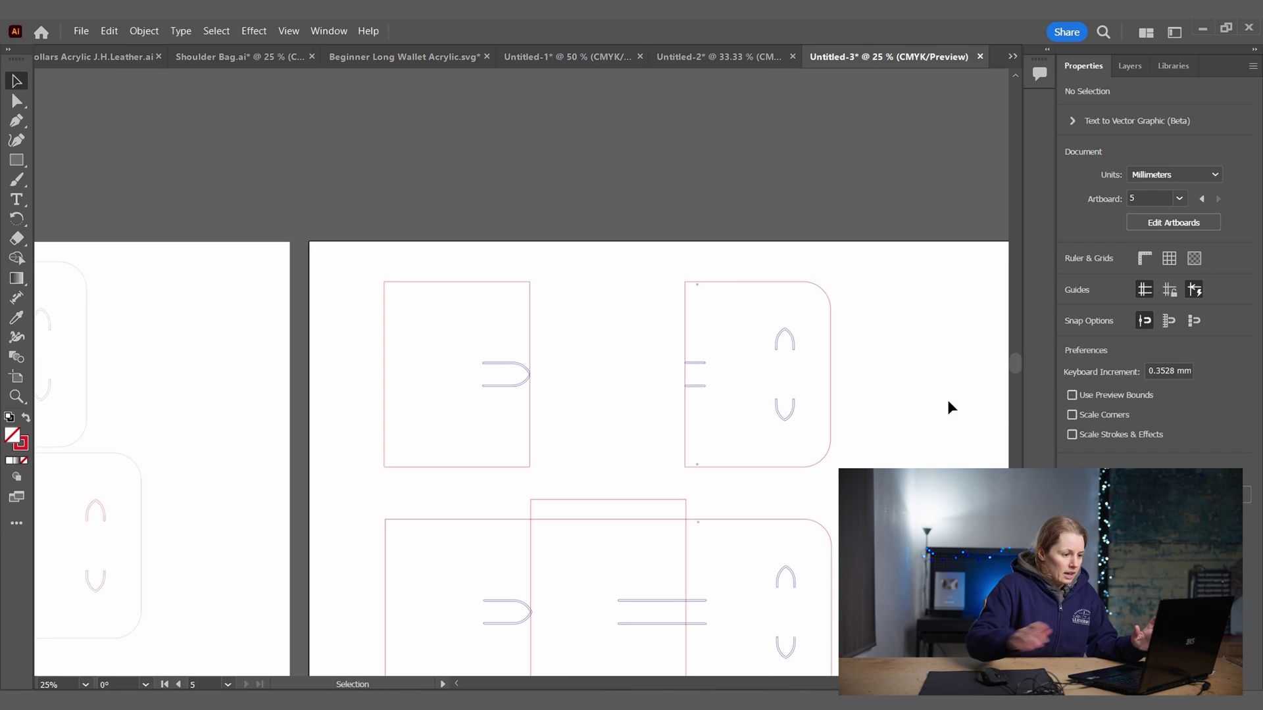
Ungroup the split upper template and group the left and right end sections separately, each with its own slots
drag(603, 373, 592, 263)
drag(560, 163, 460, 271)
drag(345, 346, 330, 357)
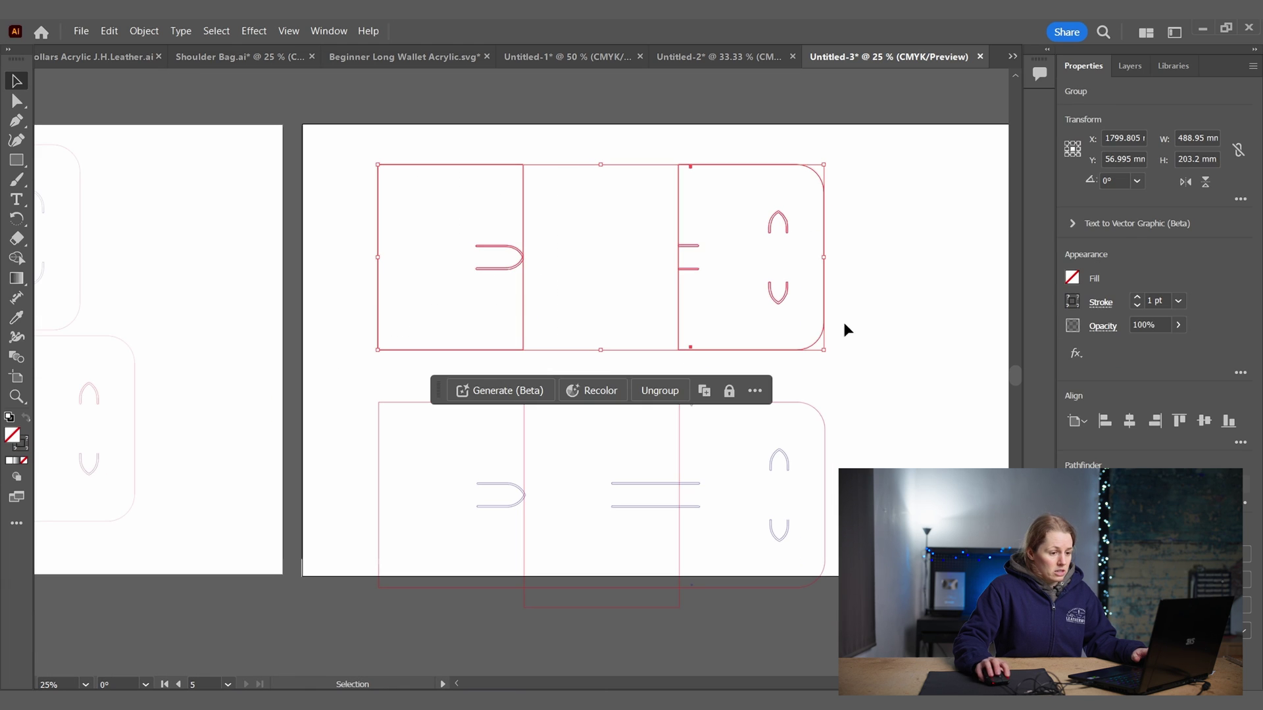
drag(575, 140, 538, 165)
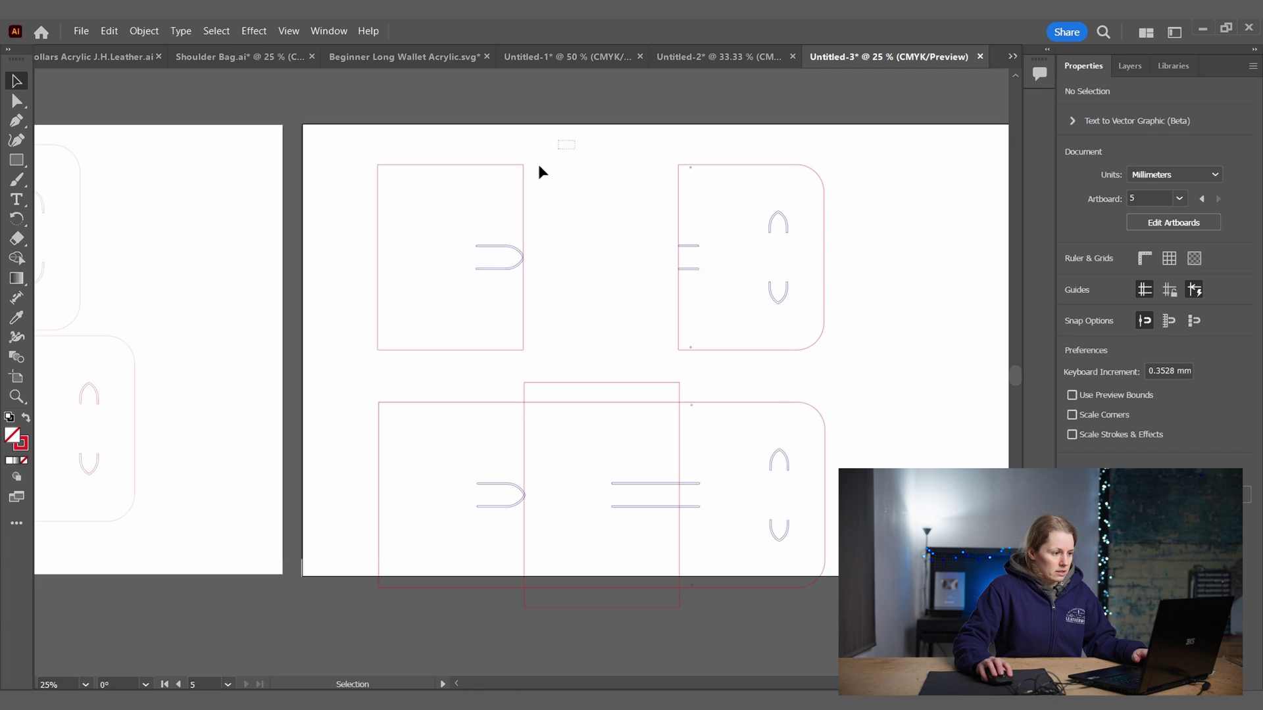
drag(349, 363, 350, 363)
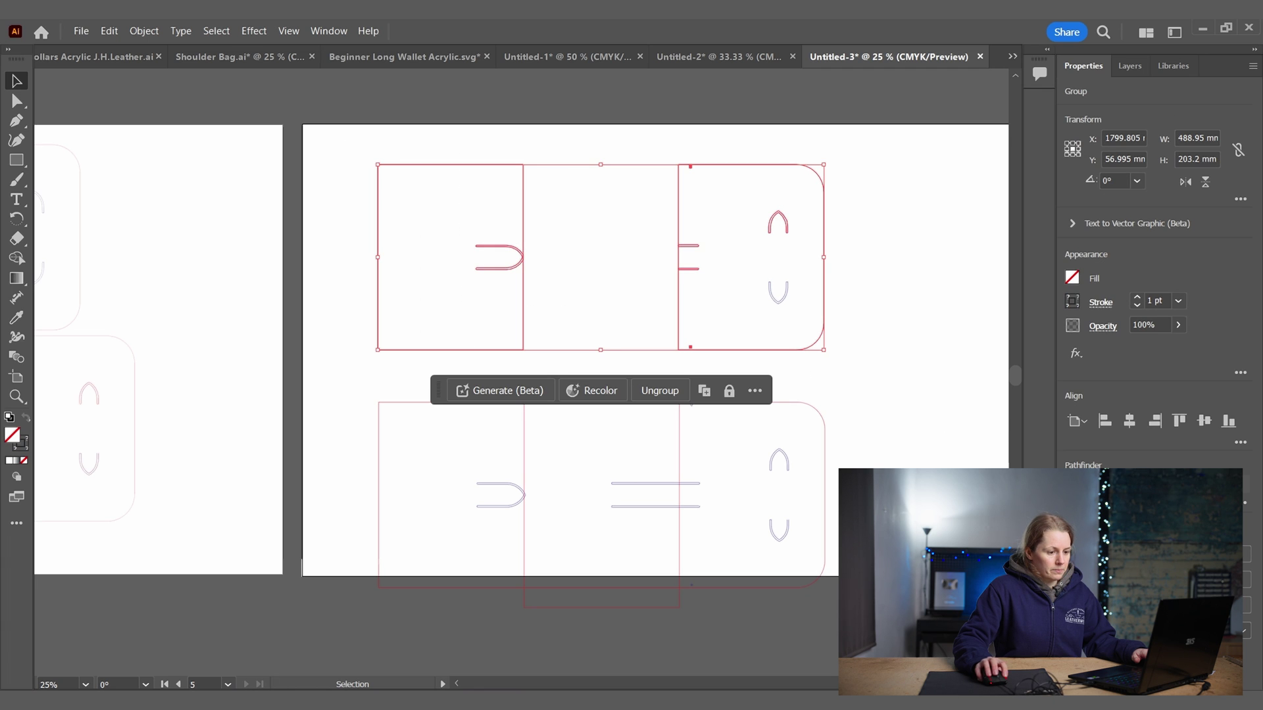
drag(852, 153, 734, 277)
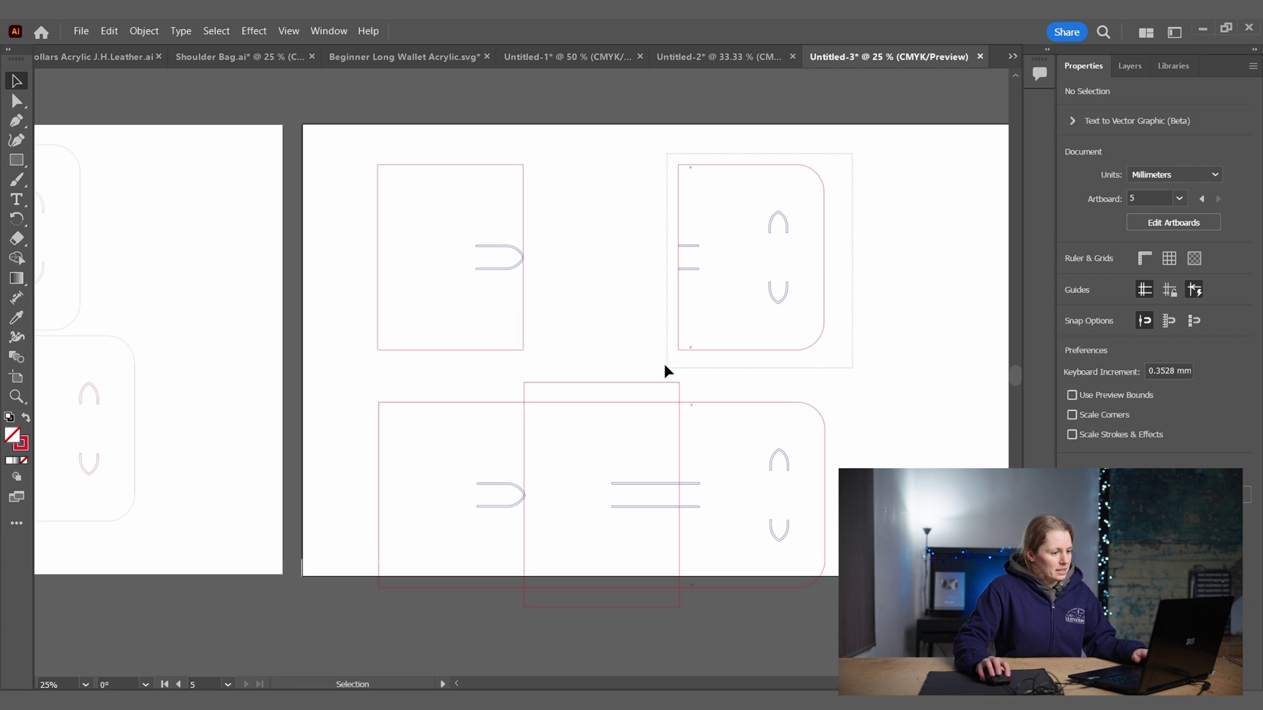
drag(665, 364, 664, 364)
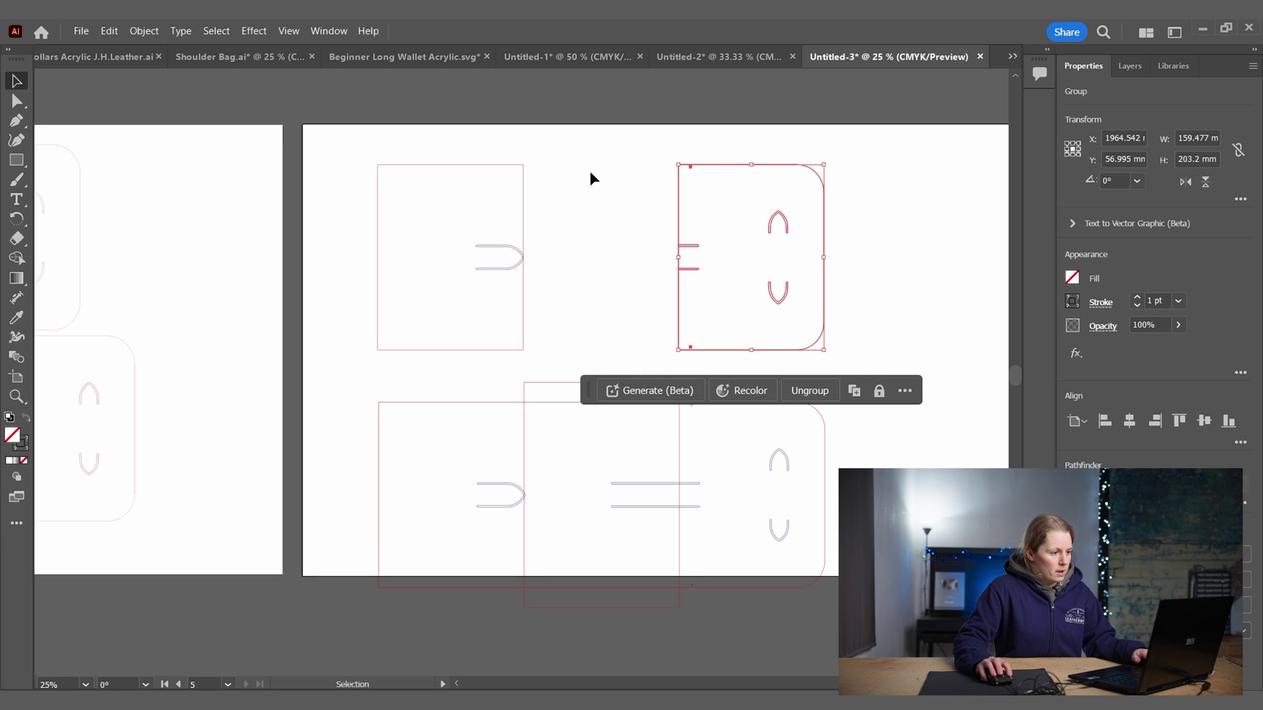
drag(342, 362, 342, 362)
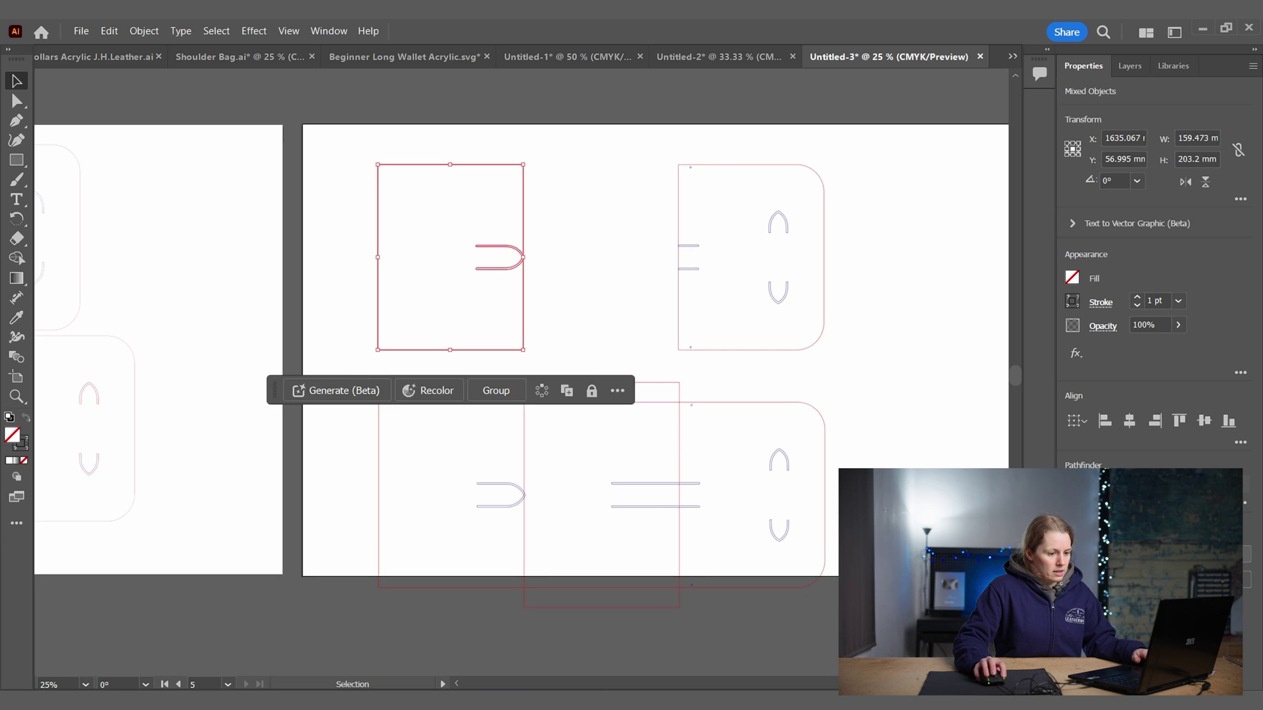
click(854, 423)
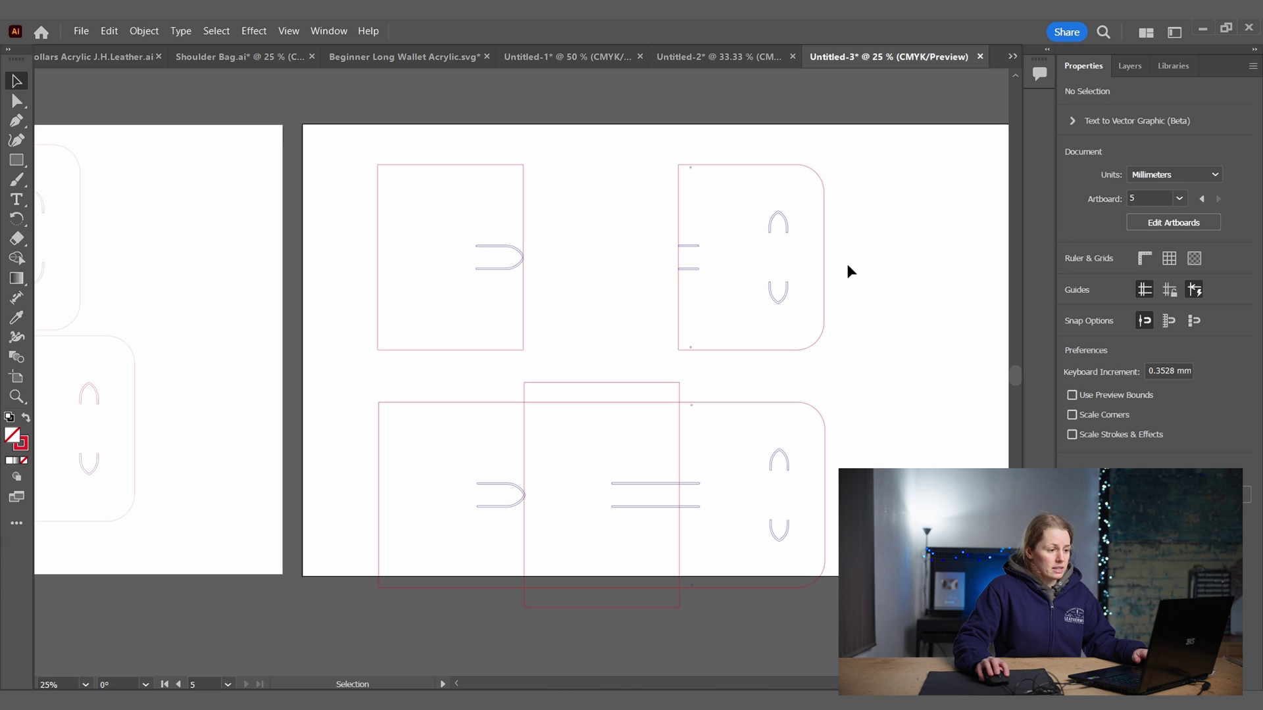
Move the left end section into the artboard's upper-left corner and the right end section over to its upper-right corner
click(459, 228)
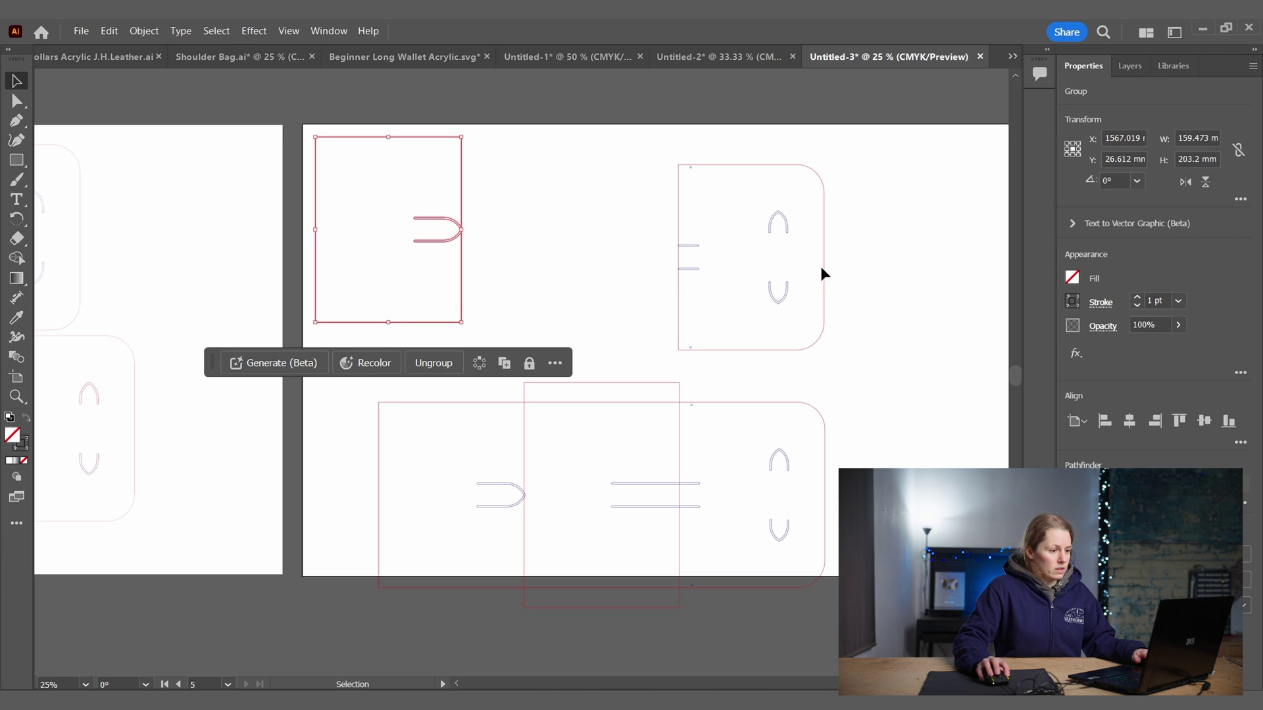
drag(826, 270, 1050, 248)
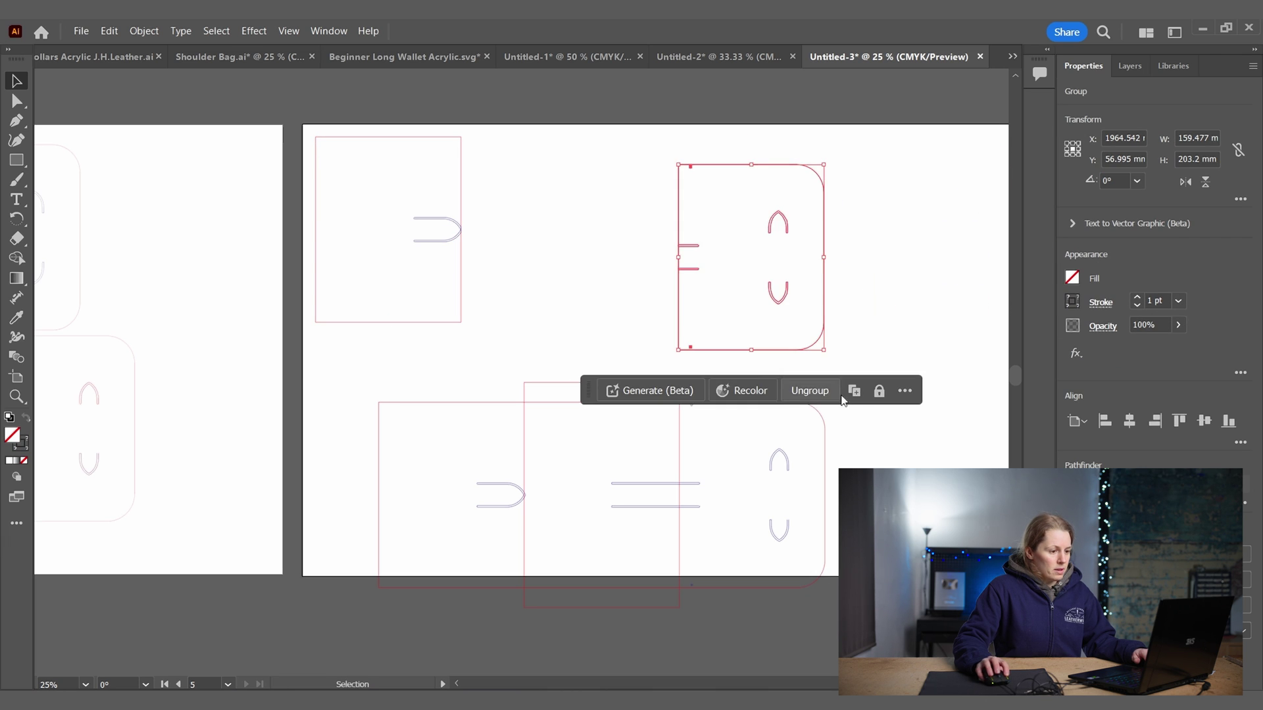
key(space)
drag(854, 444, 625, 400)
drag(595, 233, 846, 197)
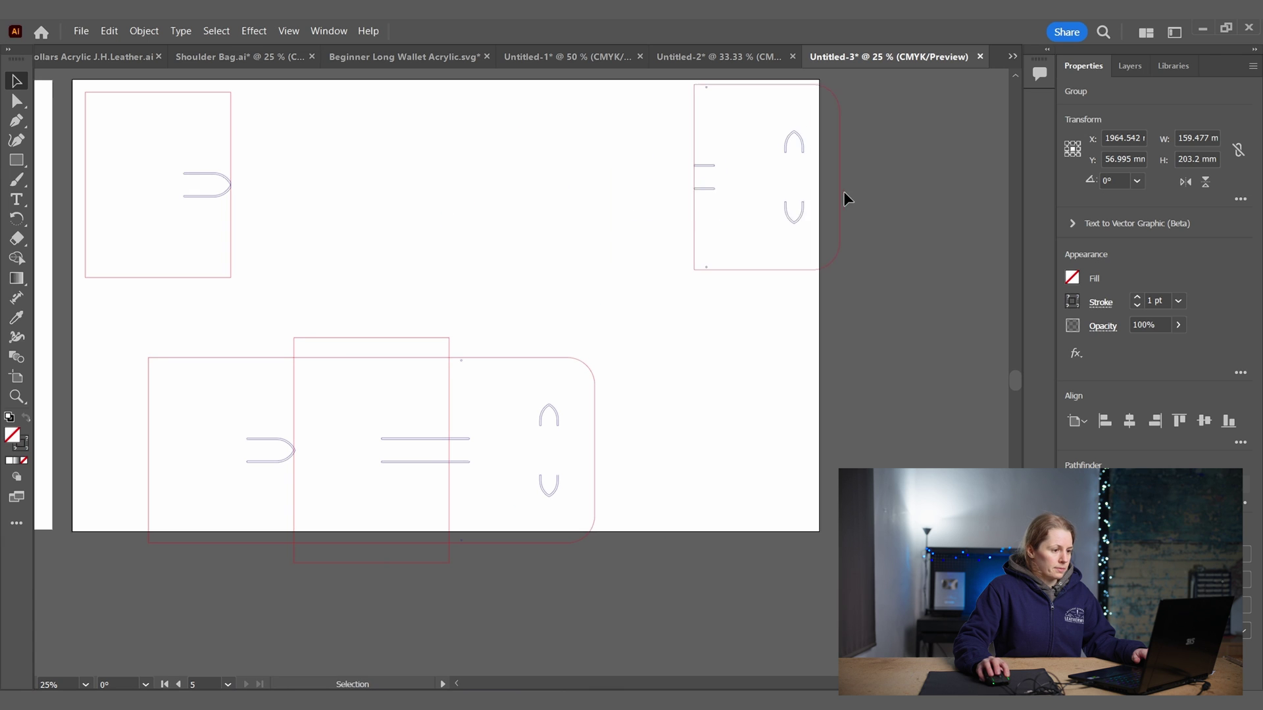
Move the second template copy with its rectangle up and right so it sits clear of the separated end sections
drag(702, 354, 525, 397)
click(361, 355)
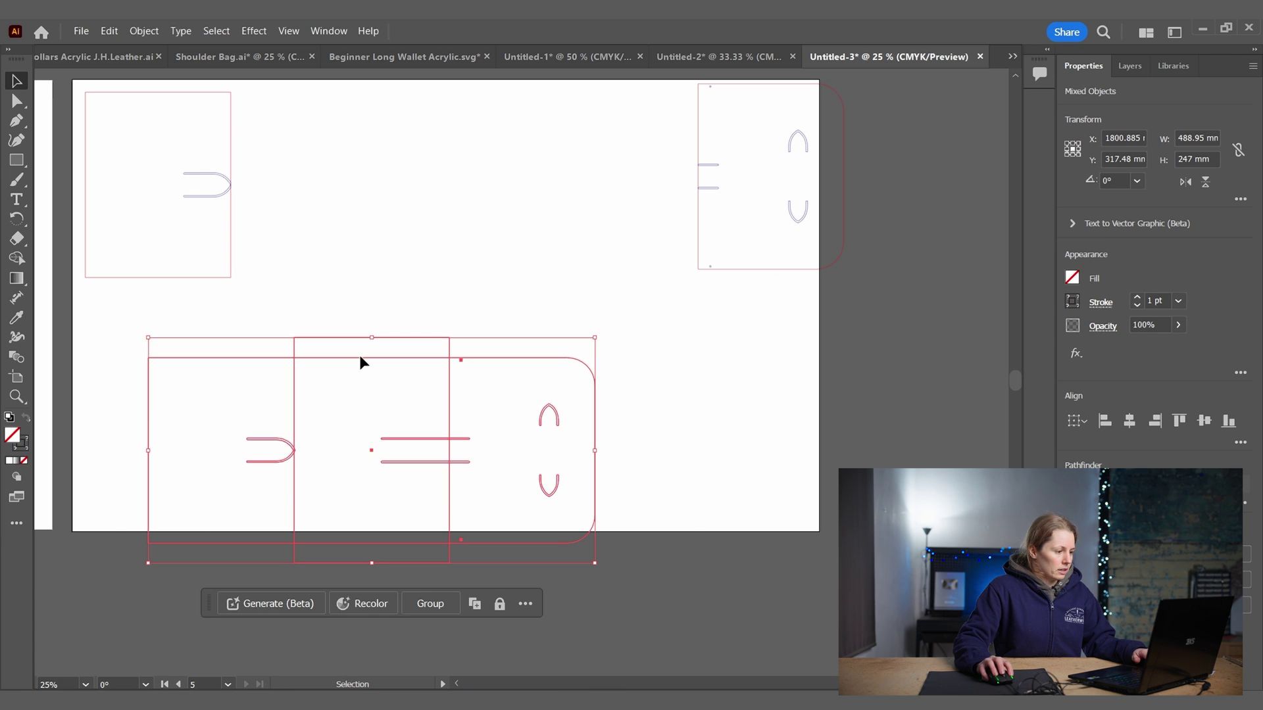
drag(362, 357, 476, 287)
Remove both end sections and the rectangle strips above and below the second template with Shape Builder, keeping only the middle section
drag(760, 316, 270, 499)
key(shift+m)
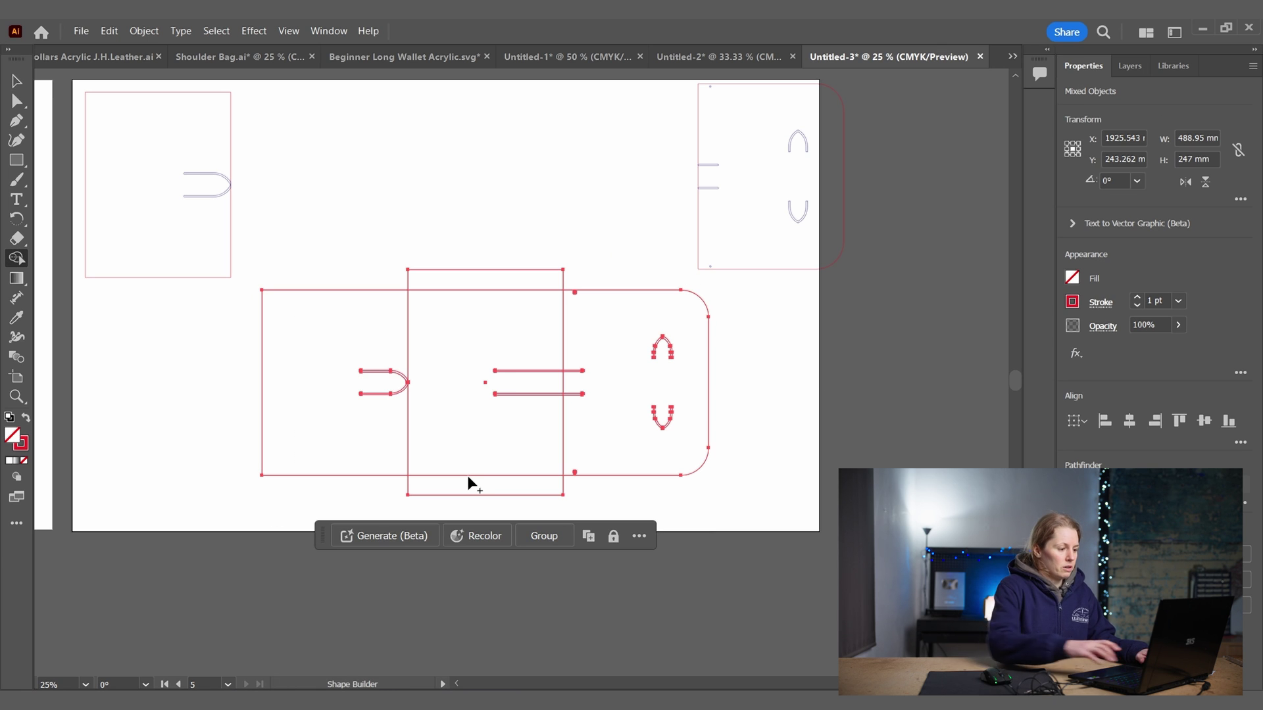
alt+click(365, 471)
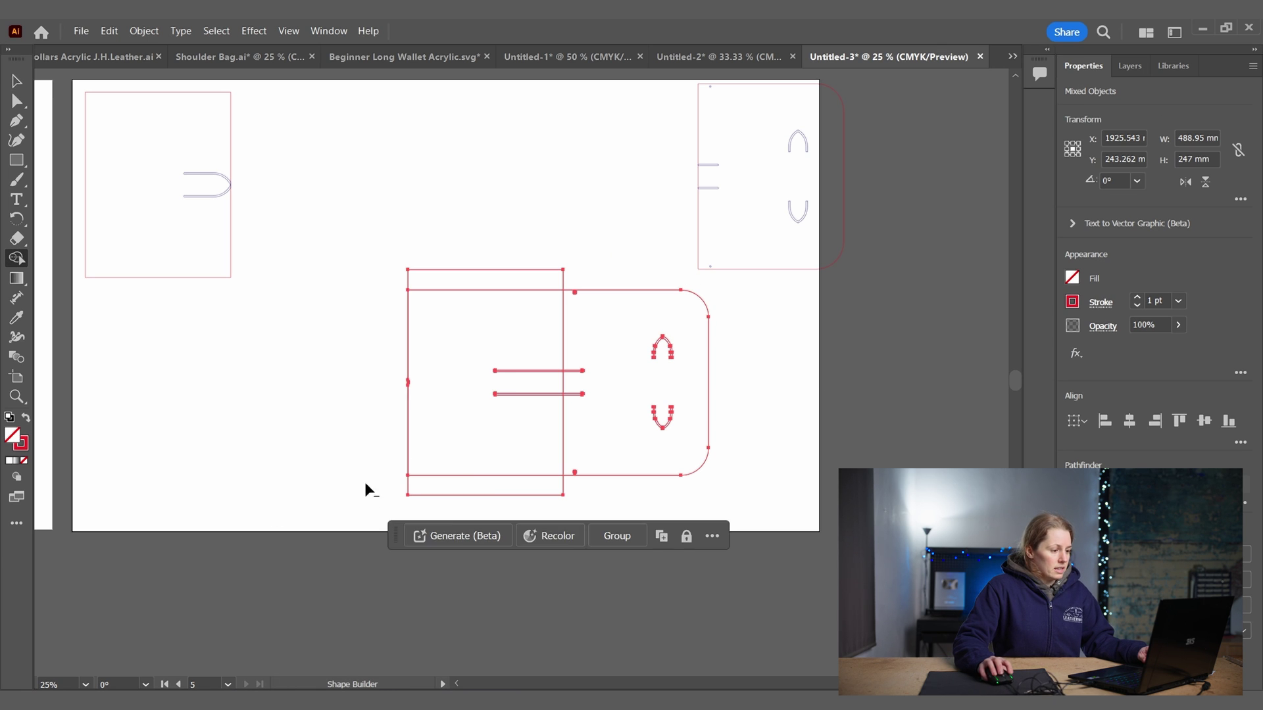
drag(596, 221, 594, 472)
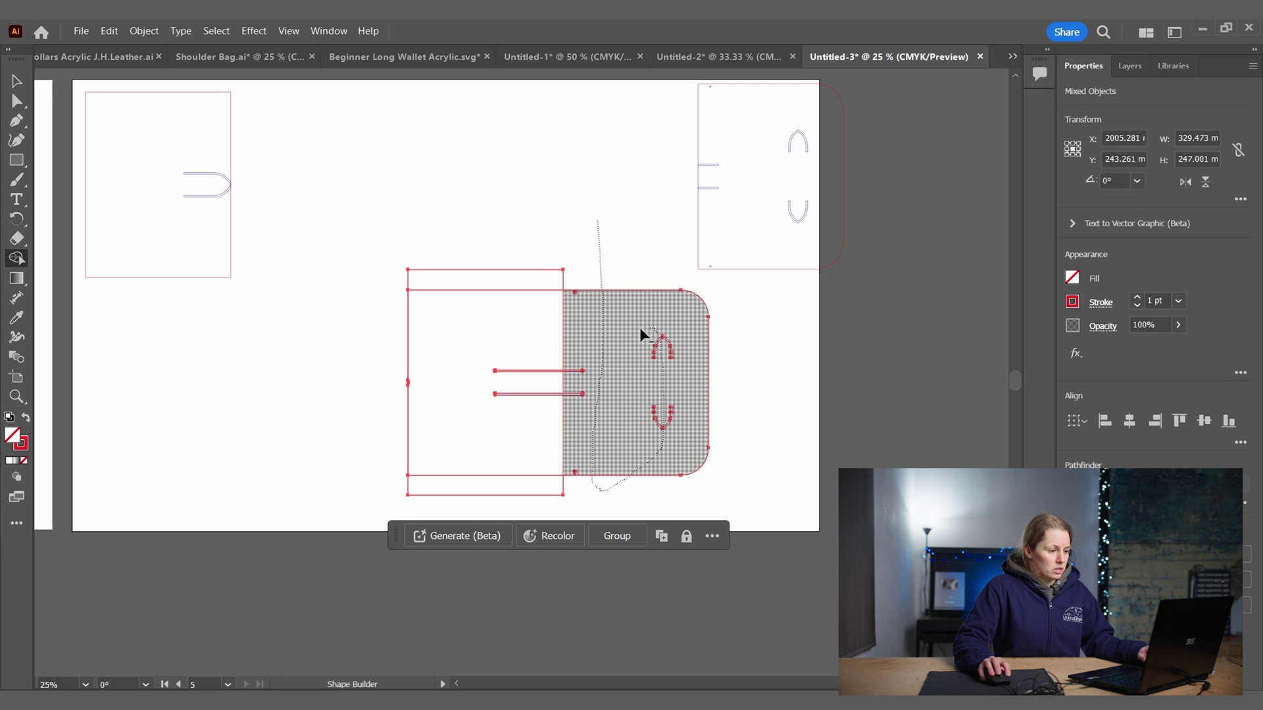
drag(574, 395, 574, 411)
alt+click(550, 483)
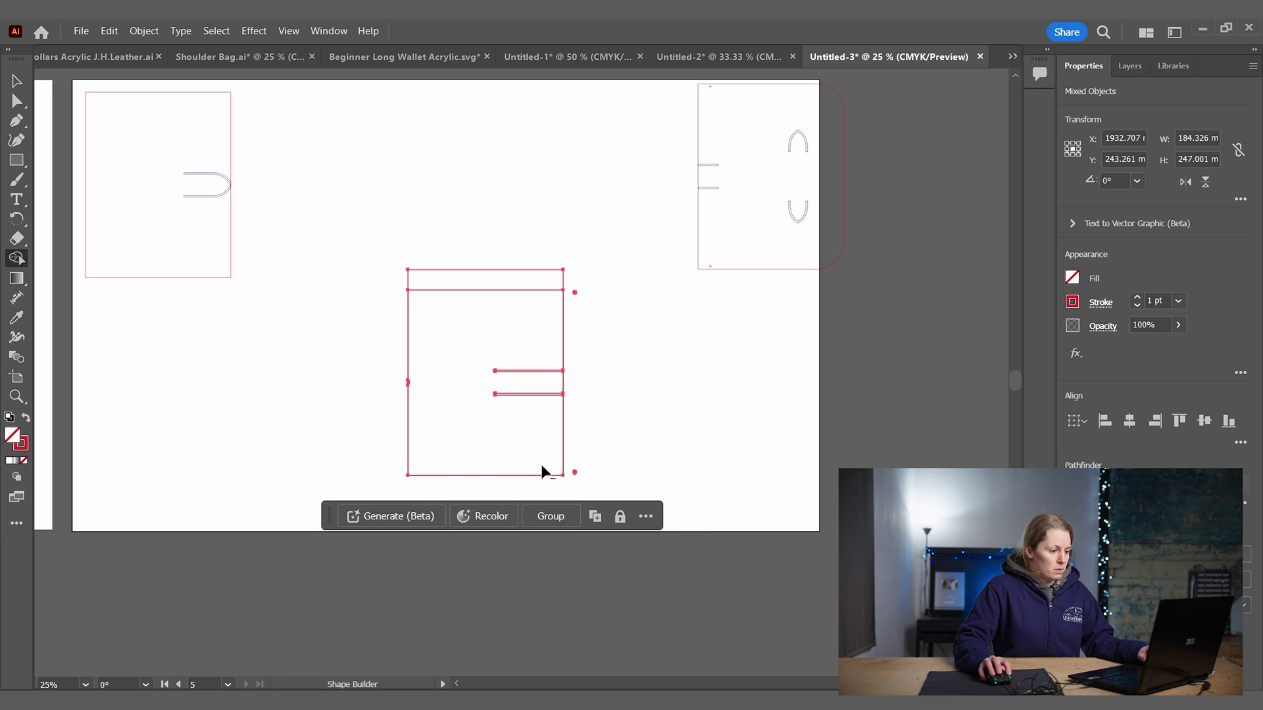
alt+click(522, 283)
click(192, 144)
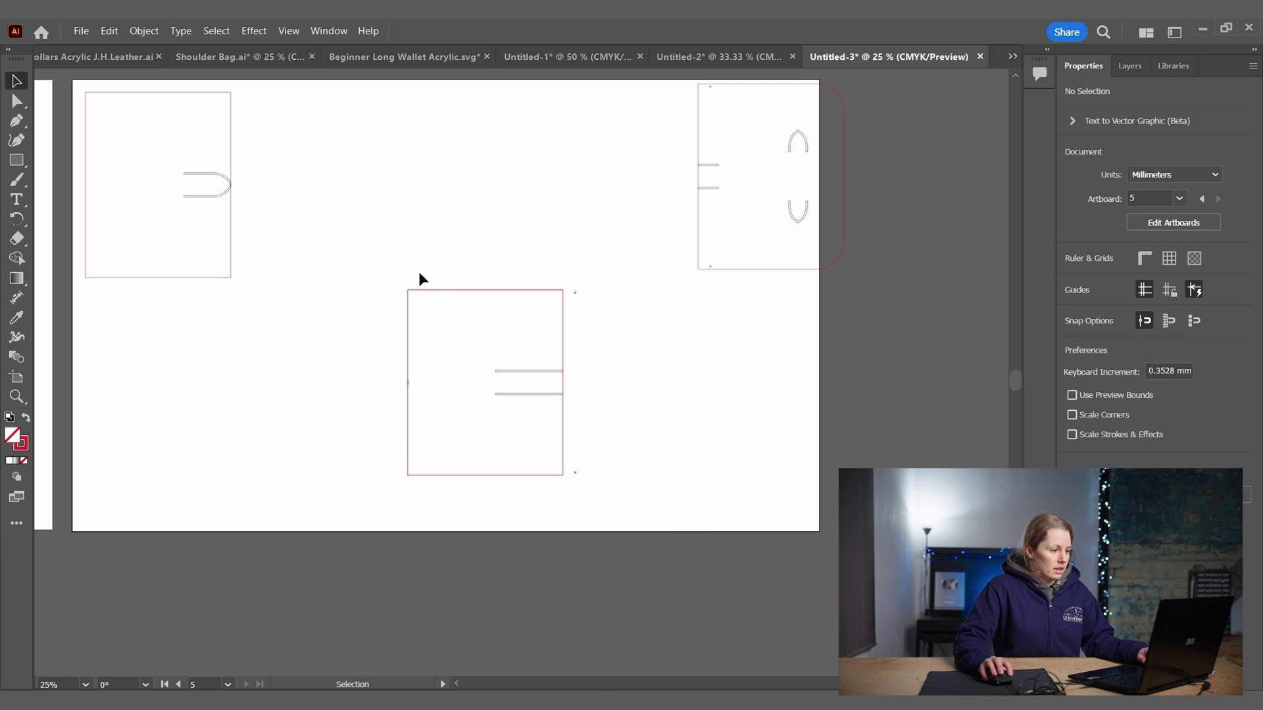
drag(542, 507, 542, 507)
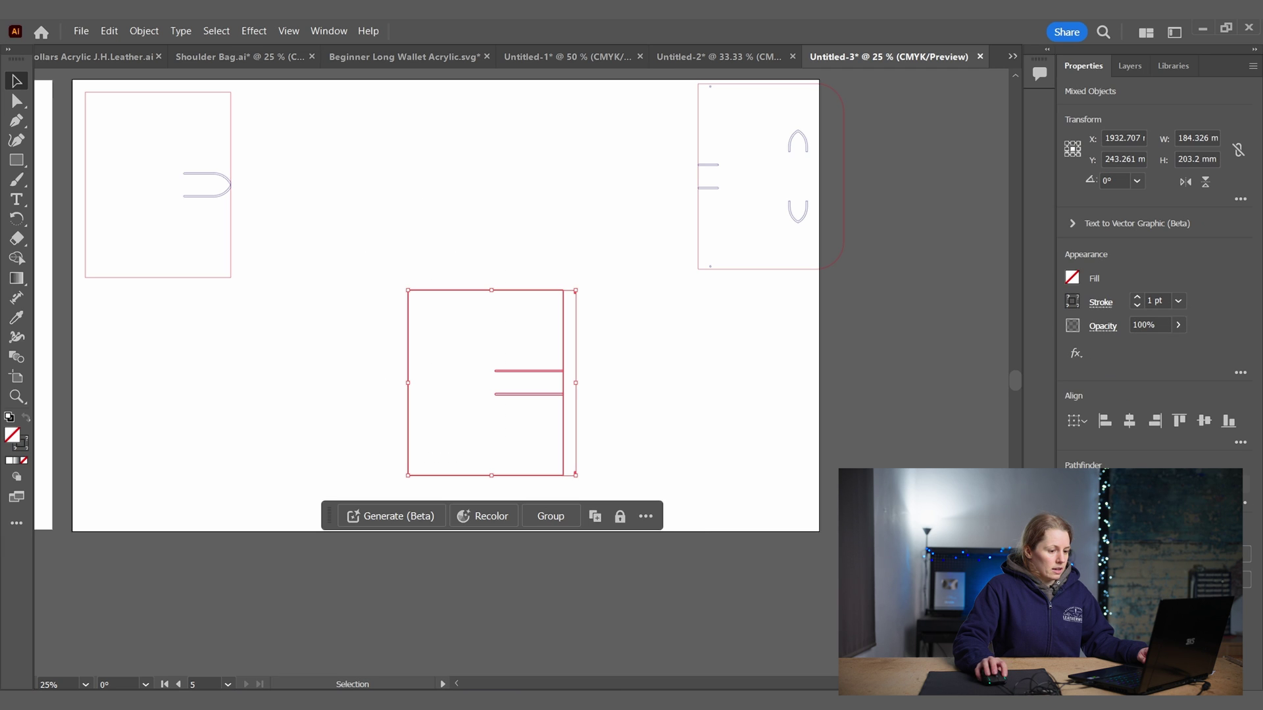
key(ctrl+g)
click(580, 307)
click(575, 290)
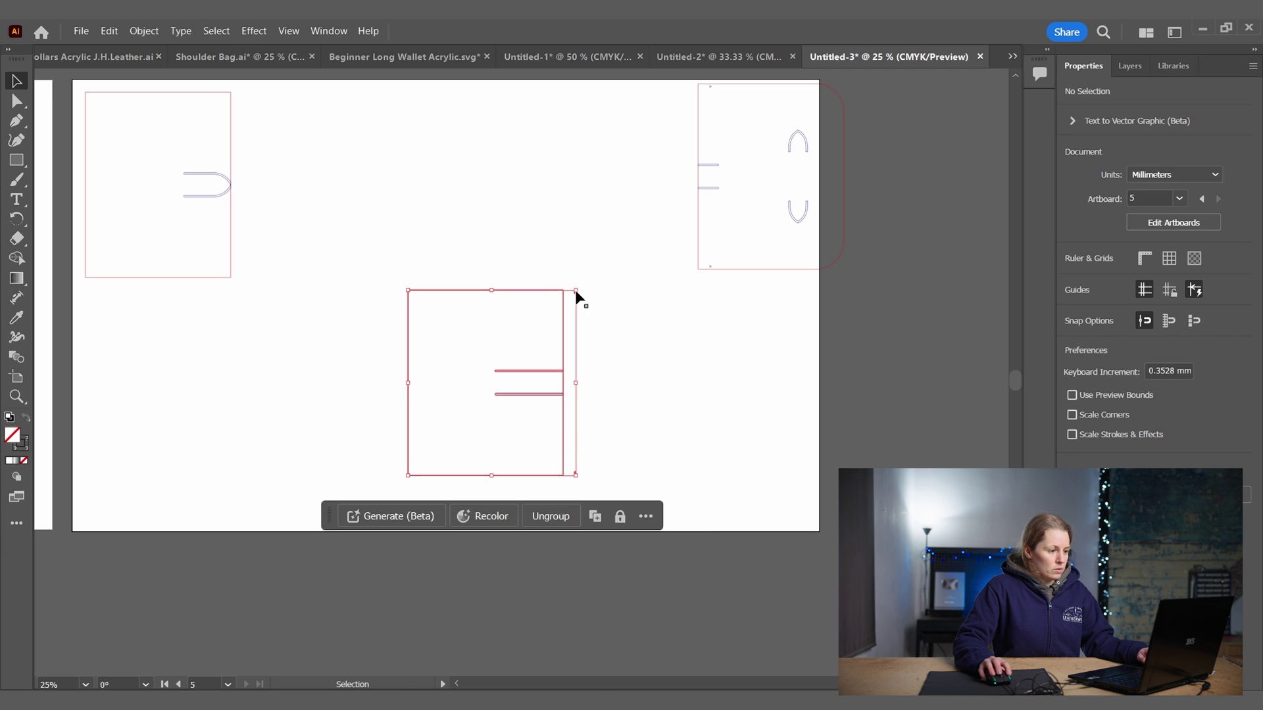
click(619, 419)
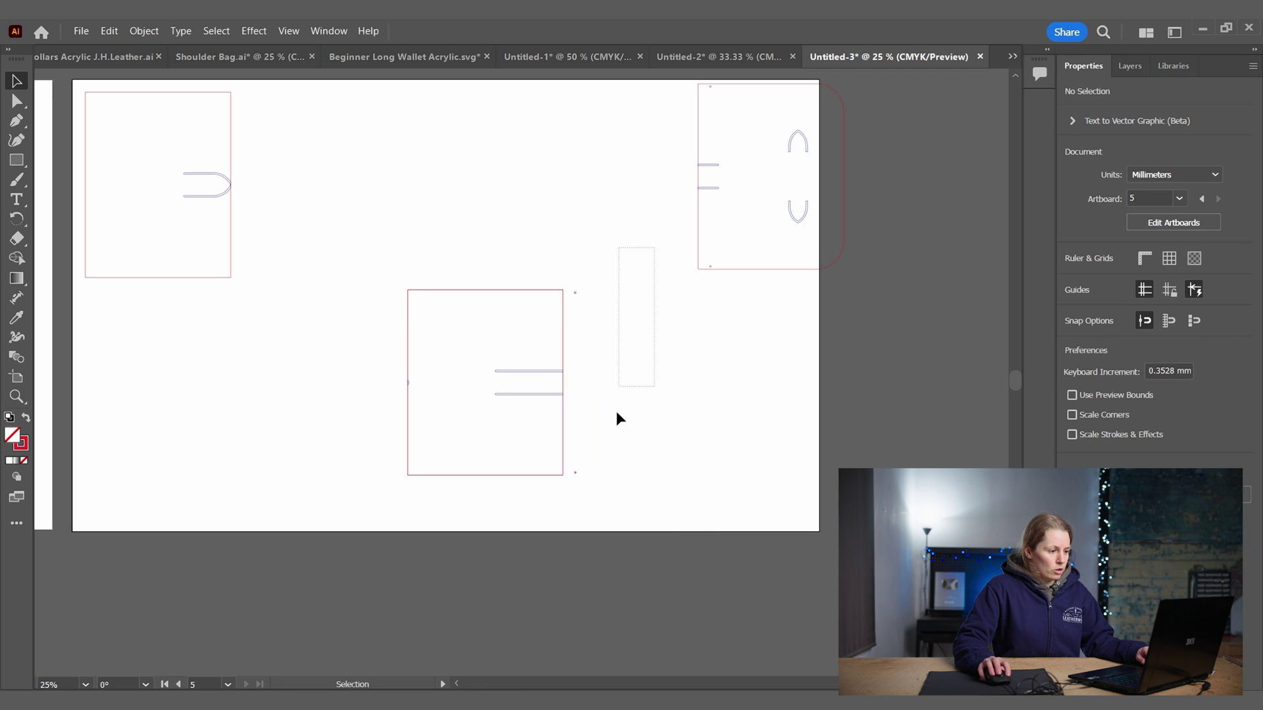
drag(571, 491, 571, 491)
click(650, 475)
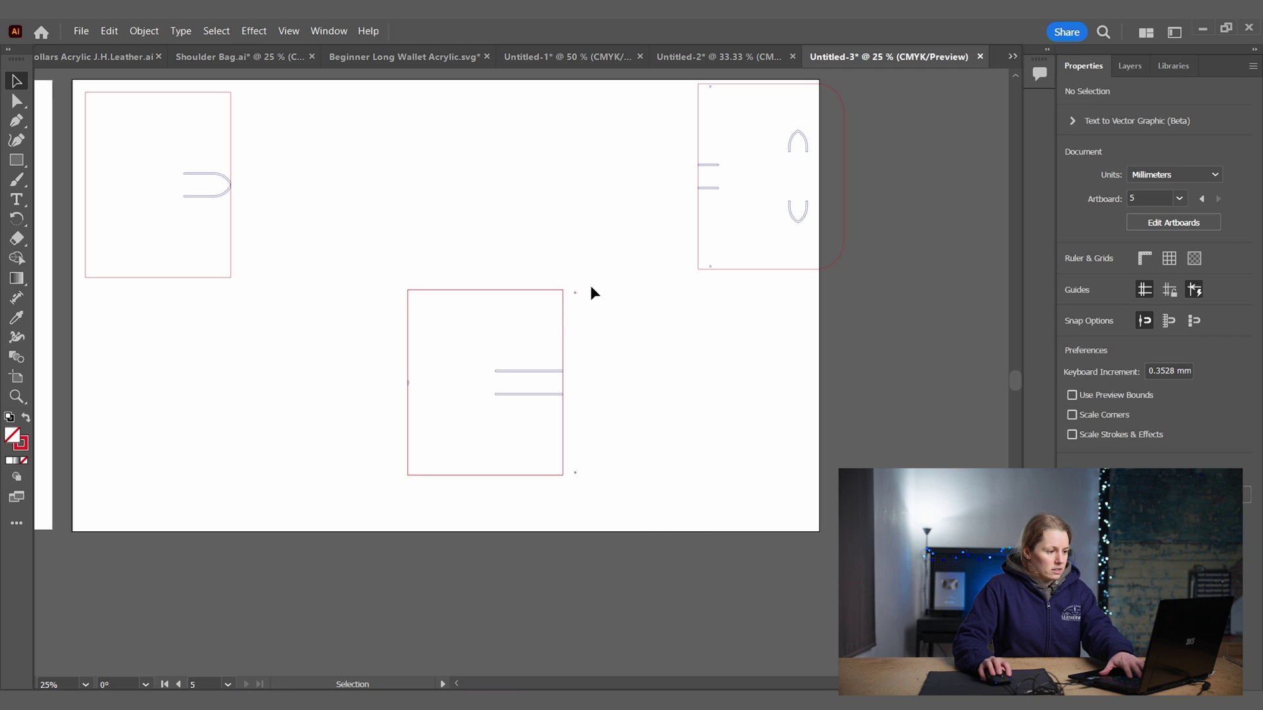
click(576, 294)
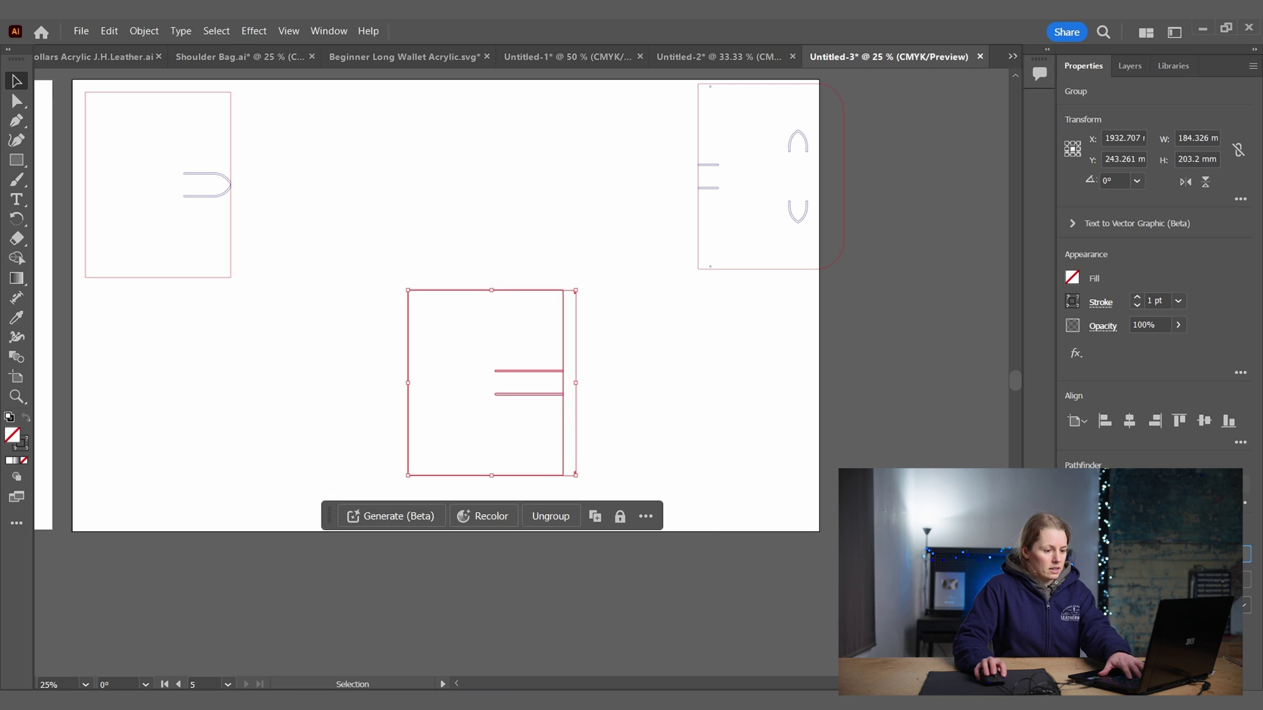
Delete the two stray small holes beside the middle section and group its outline with the strap slots
click(601, 280)
drag(575, 475, 578, 483)
key(Delete)
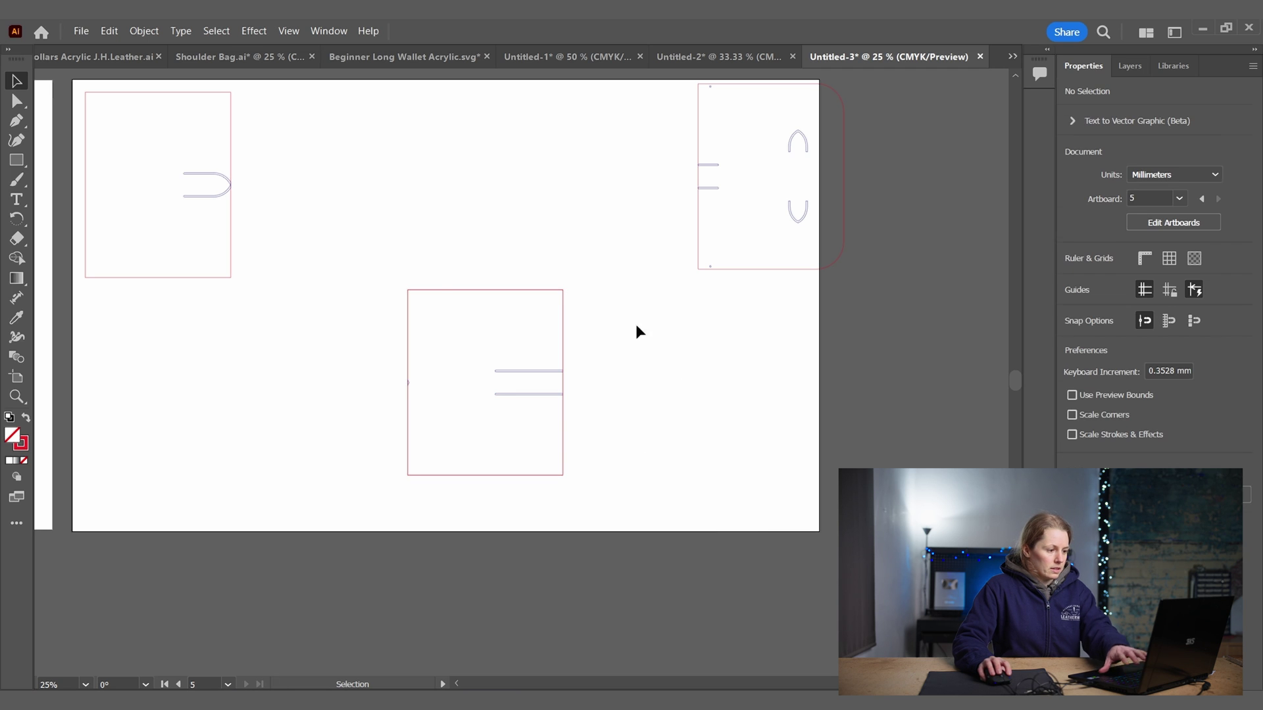
drag(375, 245, 454, 346)
drag(630, 523, 630, 526)
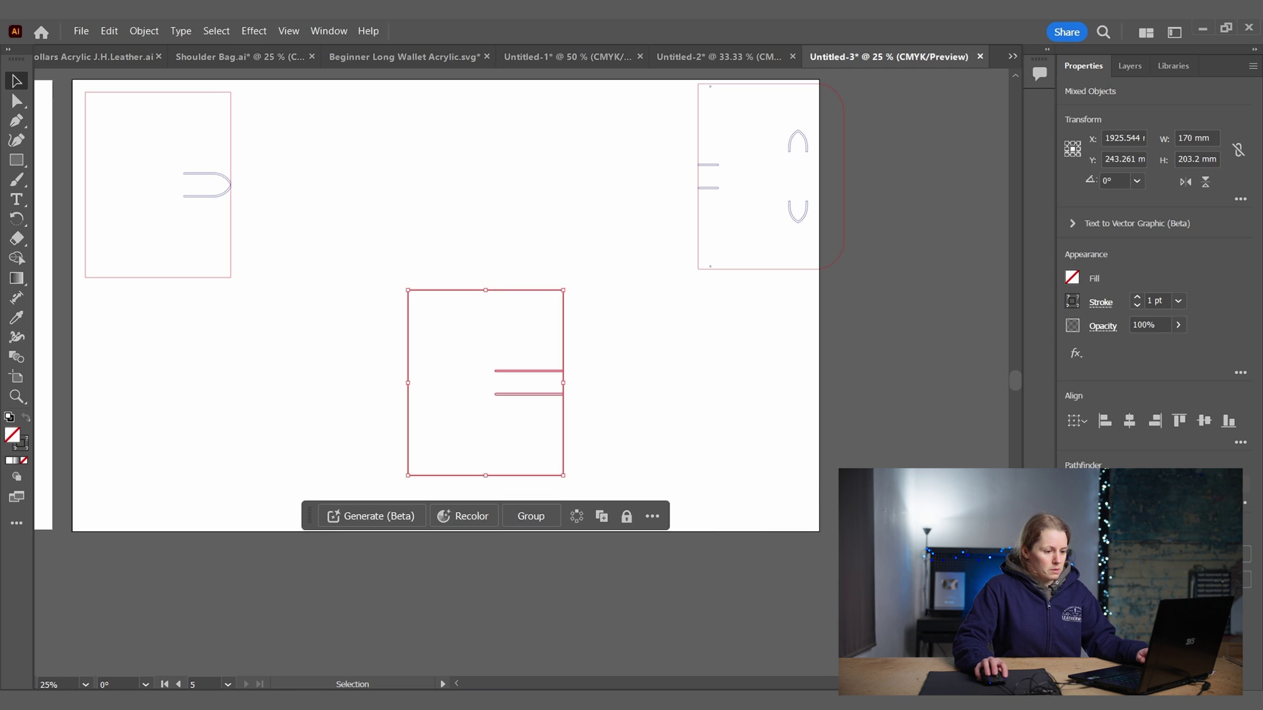
key(ctrl+g)
Arrange the left, middle and right sections side by side in one row along the artboard's upper edge with small gaps
click(444, 169)
drag(396, 285, 578, 271)
click(827, 337)
drag(934, 358, 694, 365)
scroll(736, 500, down, 1)
click(752, 550)
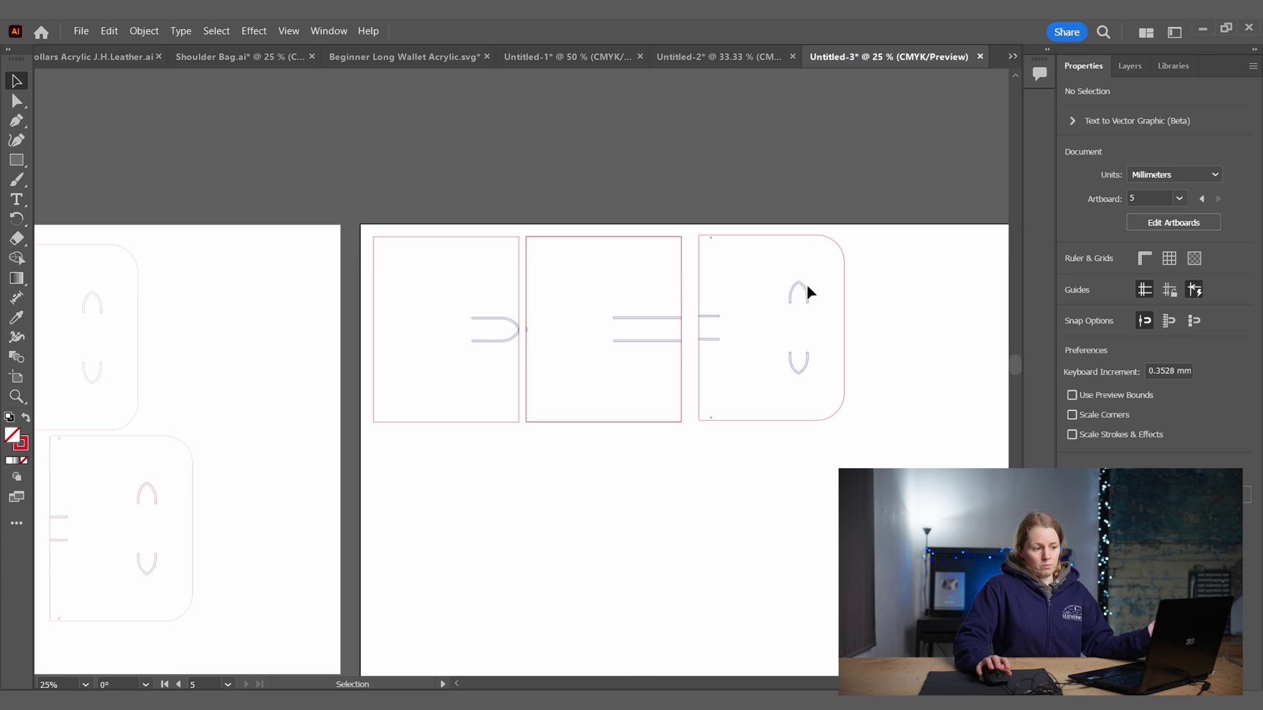
drag(439, 488, 595, 429)
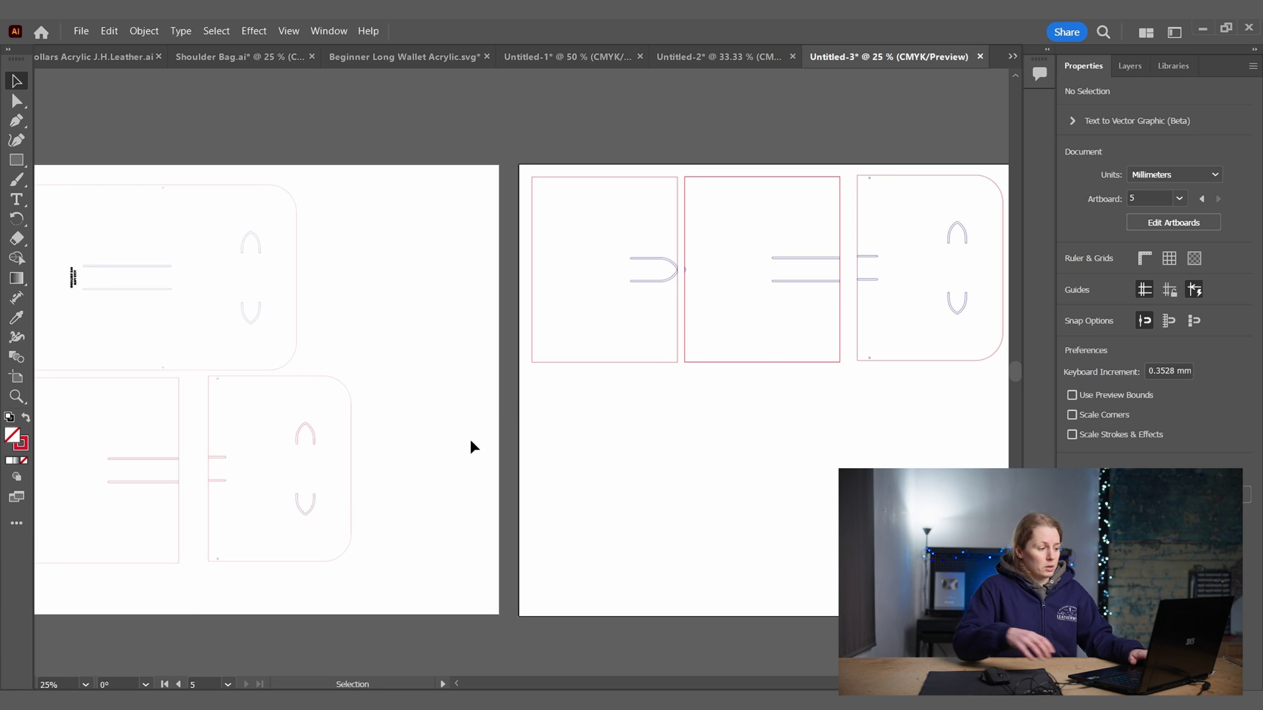
key(ctrl+plus)
key(ctrl+plus)
key(ctrl+plus)
key(ctrl+plus)
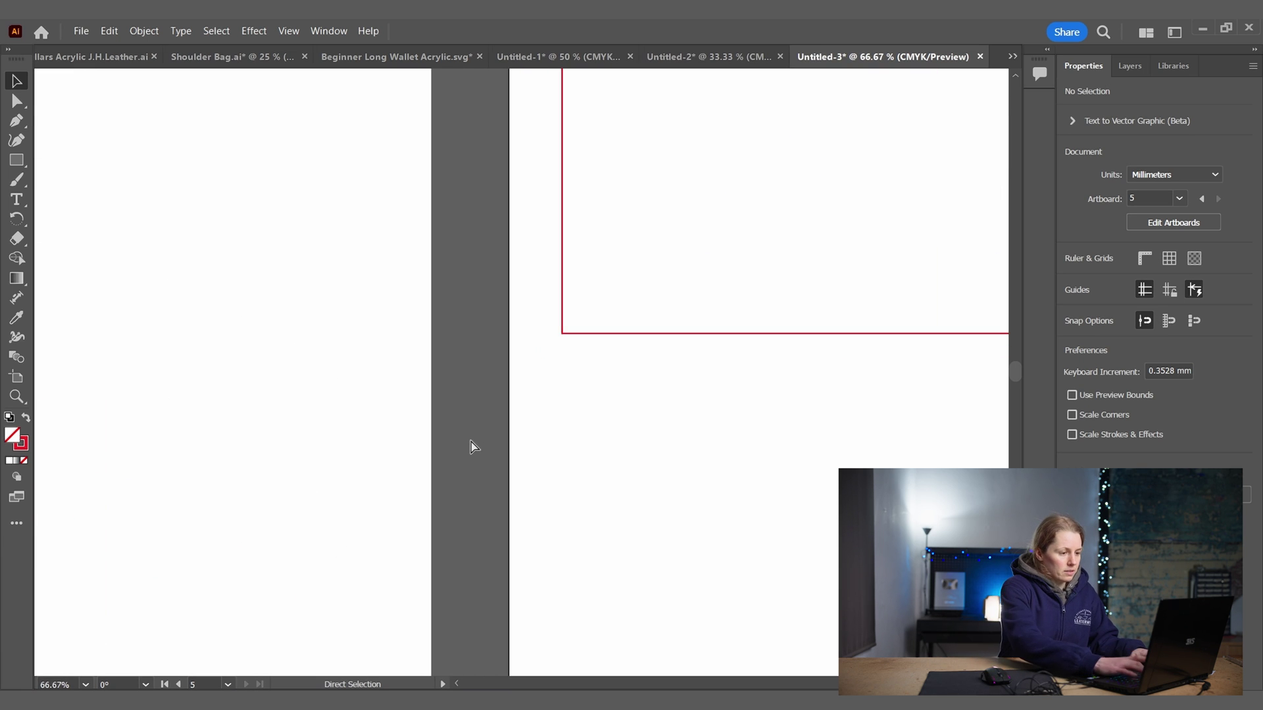
Close the gaps between the left, middle and right sections so their cut edges meet exactly
drag(487, 568, 242, 634)
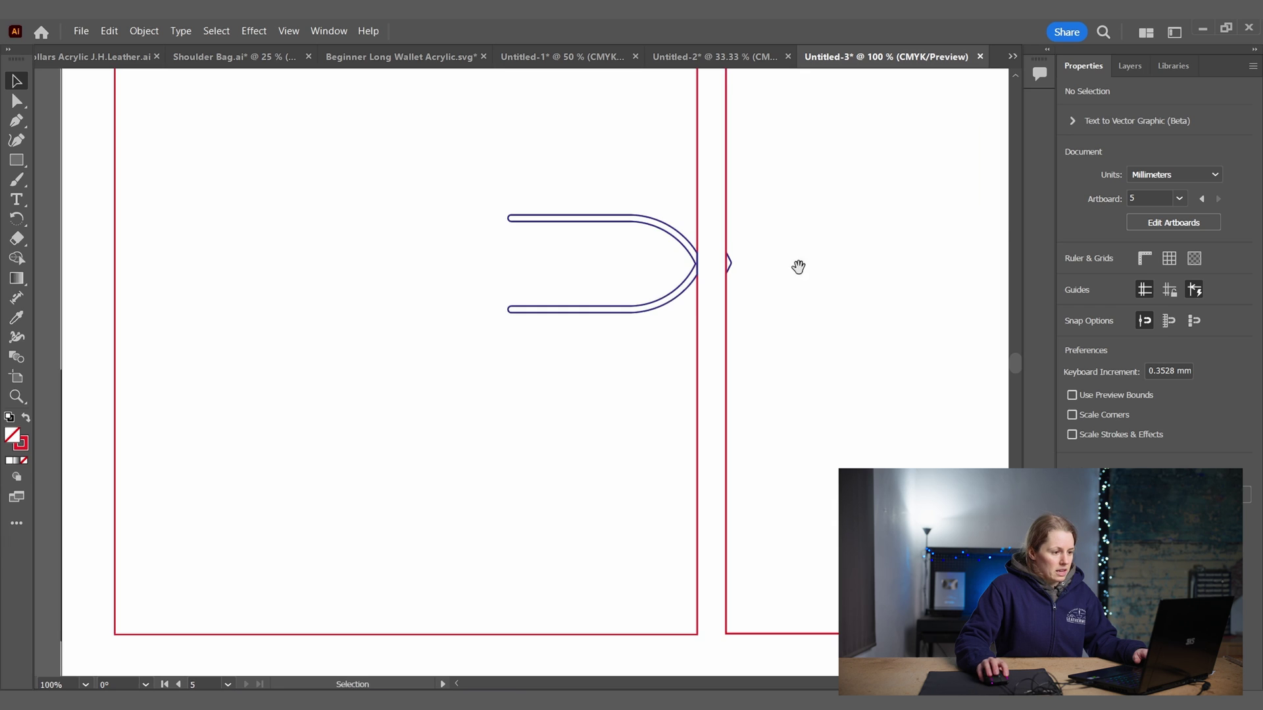
drag(798, 267, 671, 276)
drag(601, 303, 572, 309)
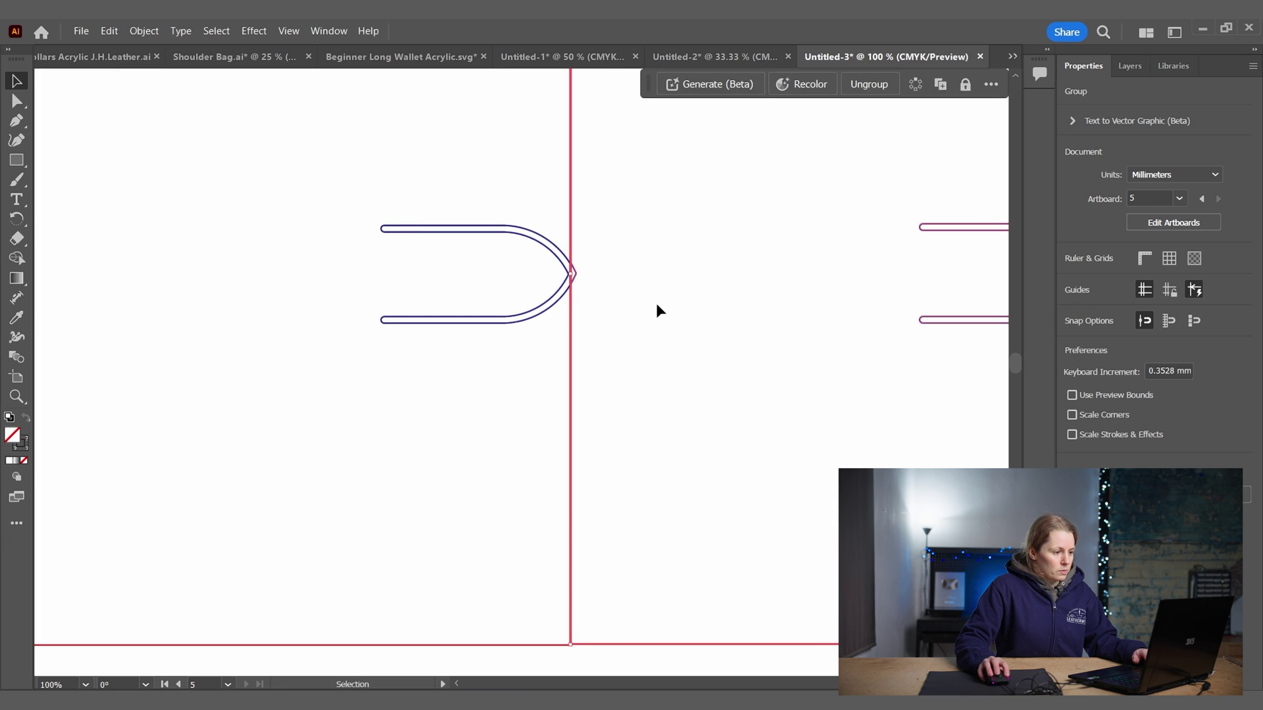
scroll(704, 333, right, 10)
drag(667, 333, 585, 336)
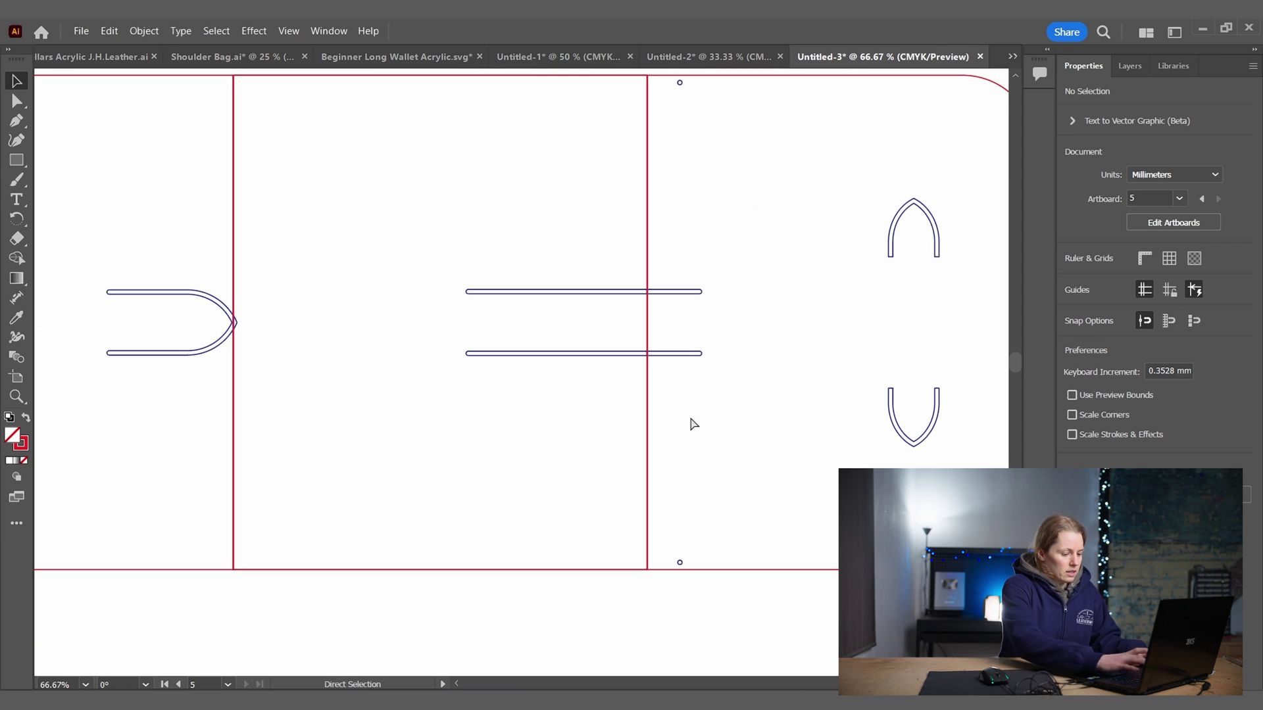
Group the three joined sections and place a copy of the full bag template directly below them
key(ctrl+minus)
key(ctrl+minus)
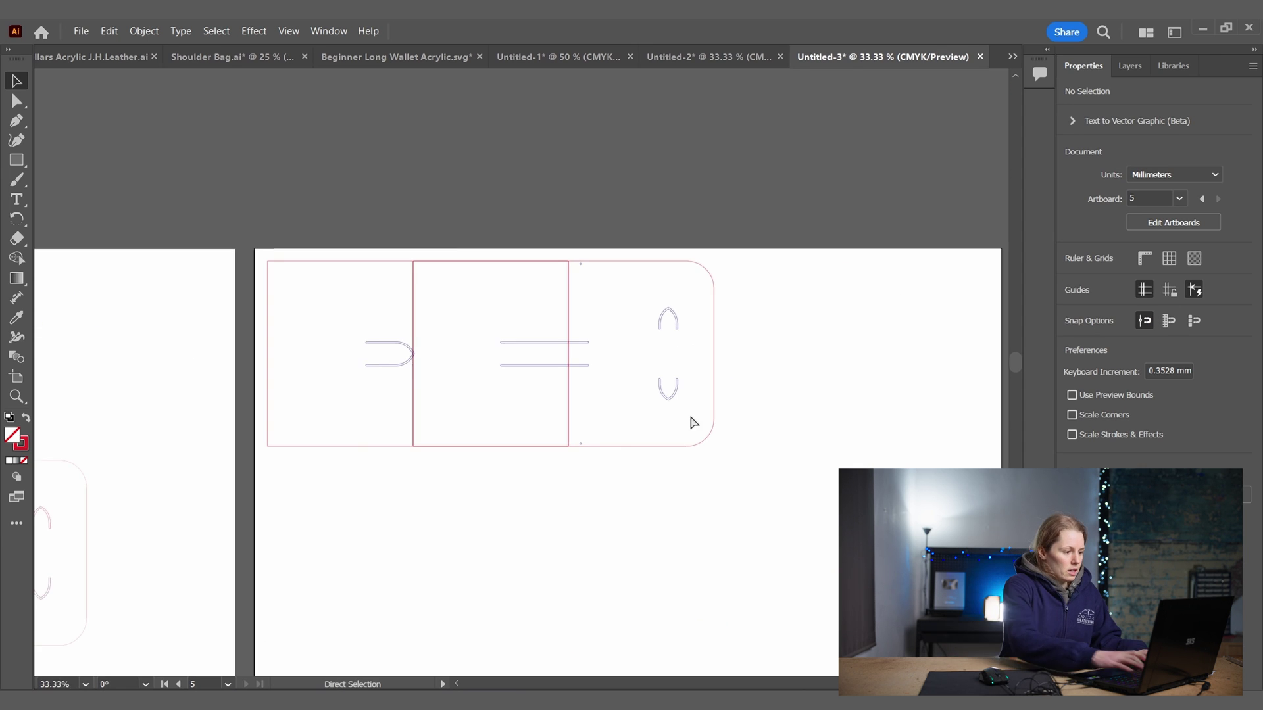
key(ctrl+minus)
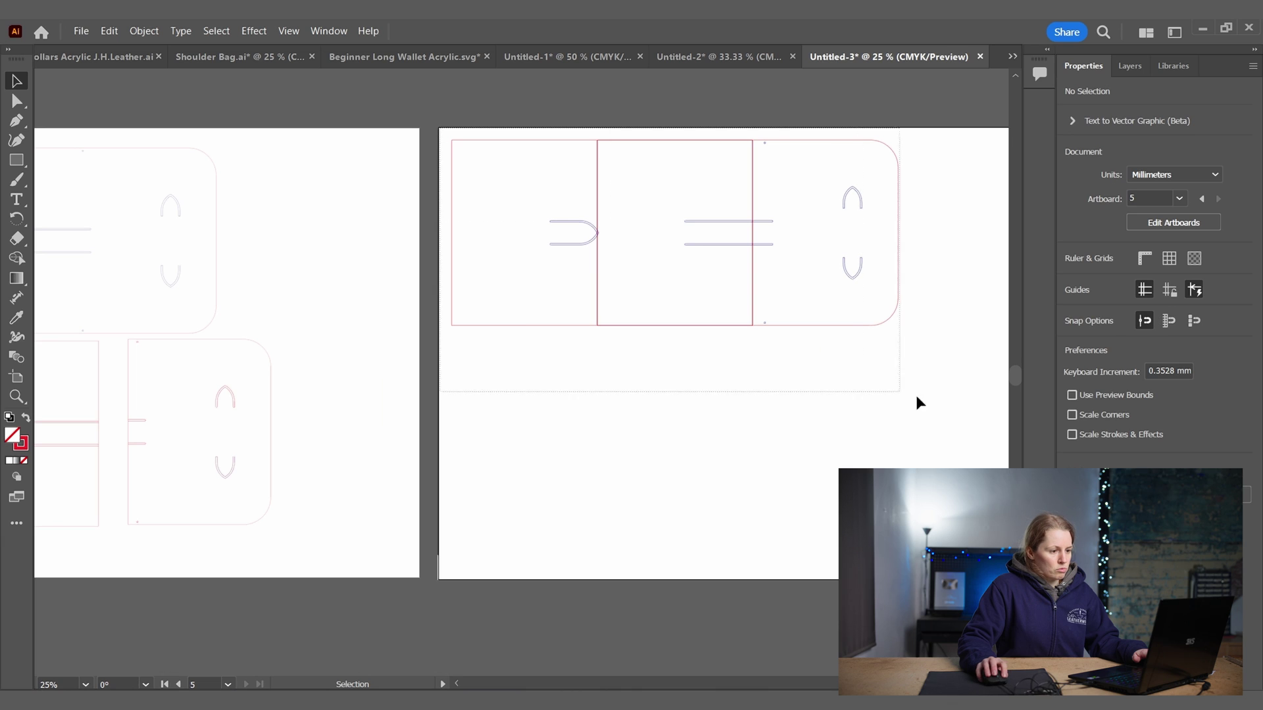
drag(916, 396, 916, 396)
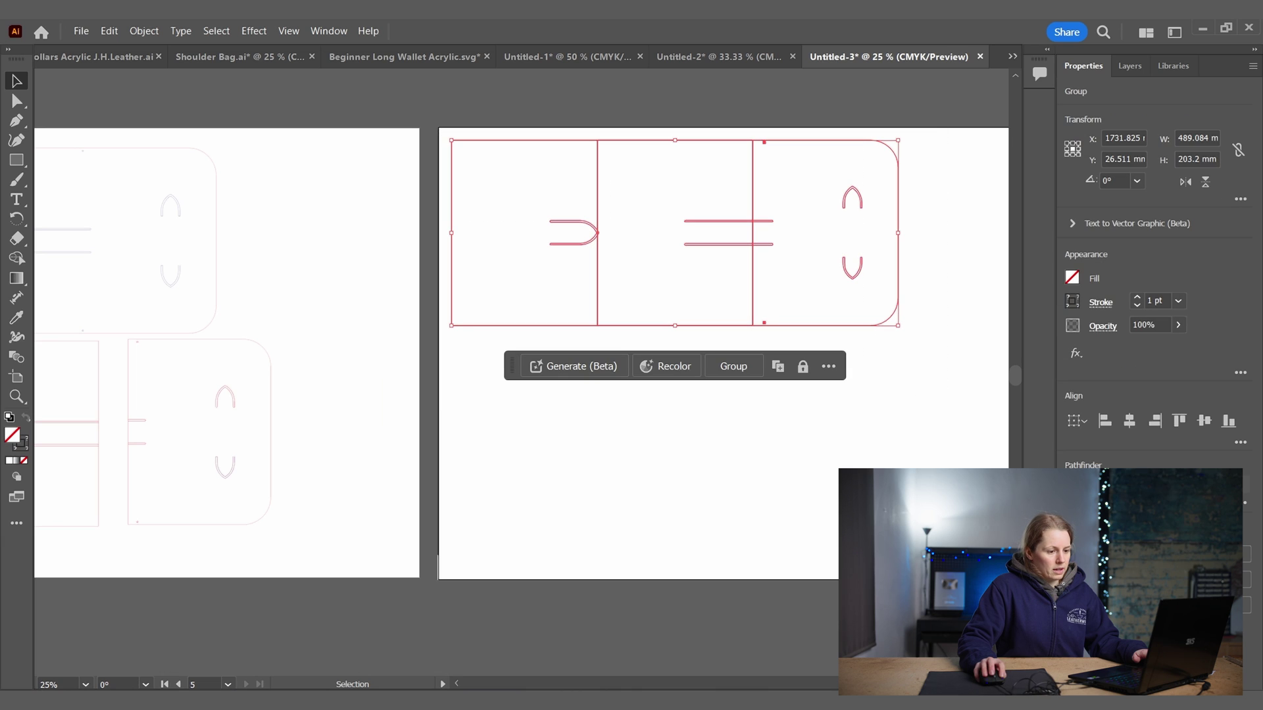
click(439, 341)
drag(170, 290, 855, 487)
Set the stroke colour of the joined sections to black to distinguish them from the full template copy
drag(943, 151, 490, 314)
click(1074, 302)
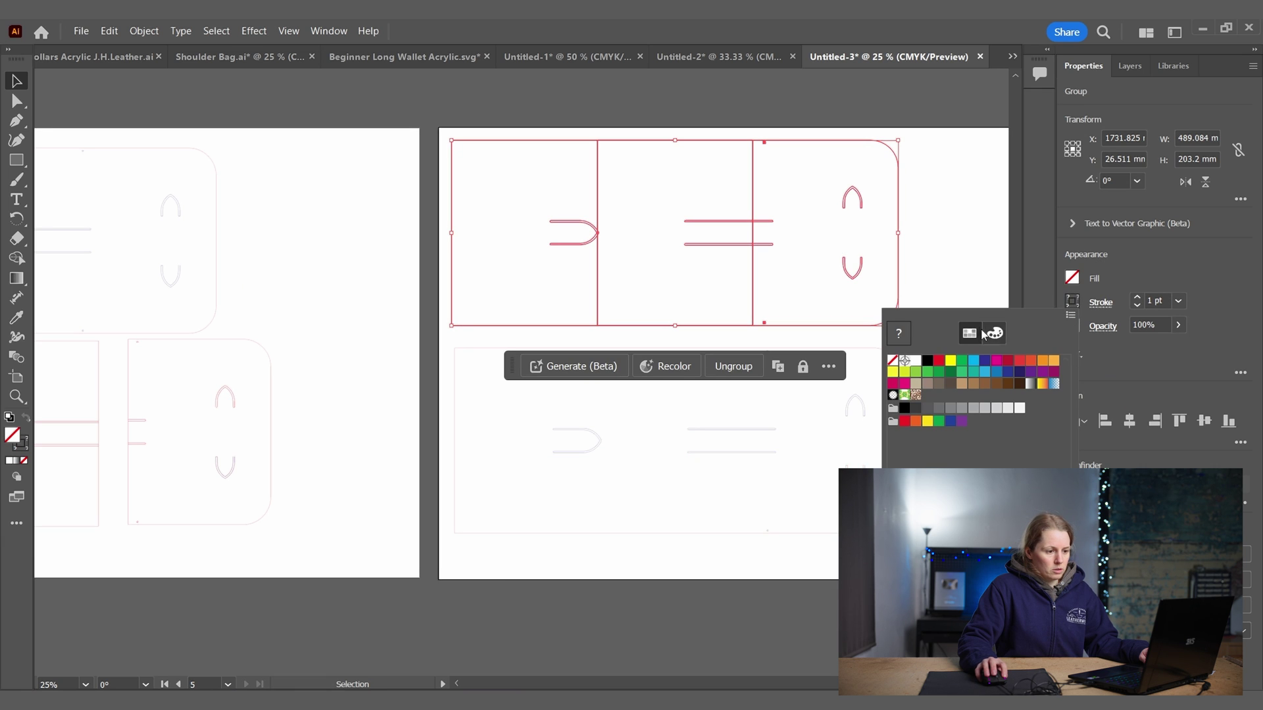
click(928, 360)
click(847, 342)
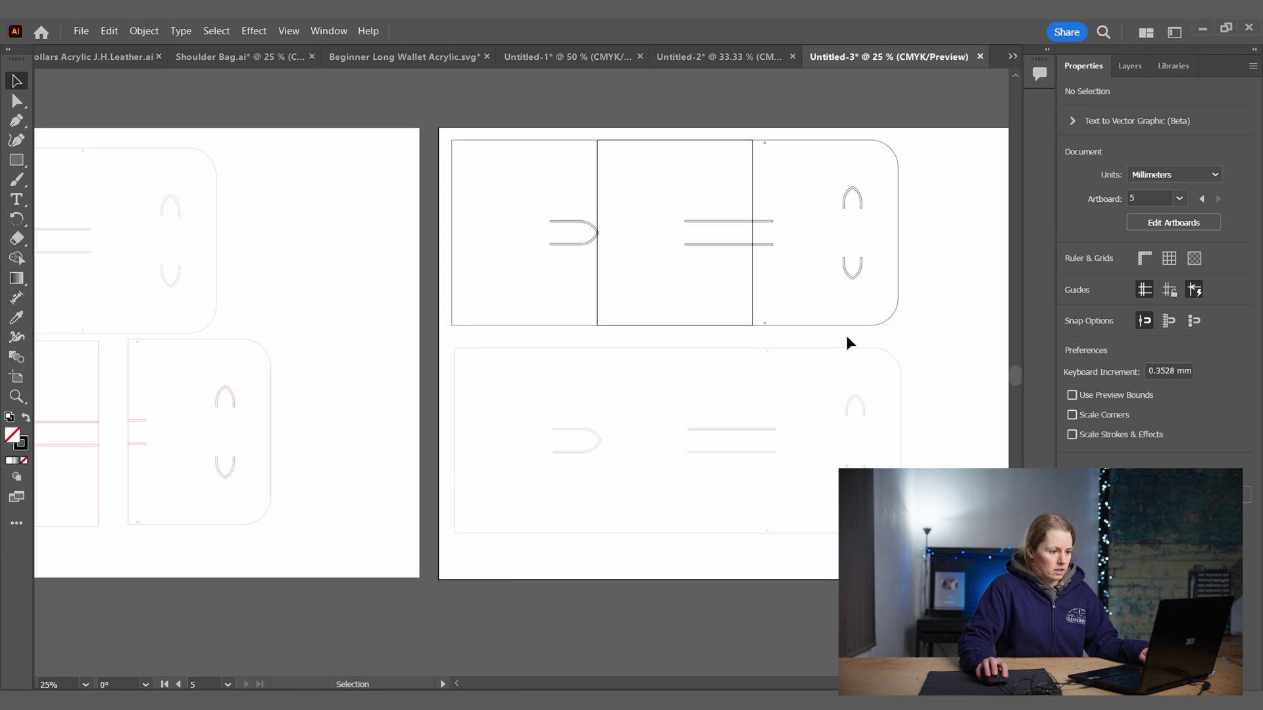
Centre the joined sections and the full template copy on each other horizontally and vertically
drag(592, 544, 591, 544)
click(1129, 421)
click(1203, 421)
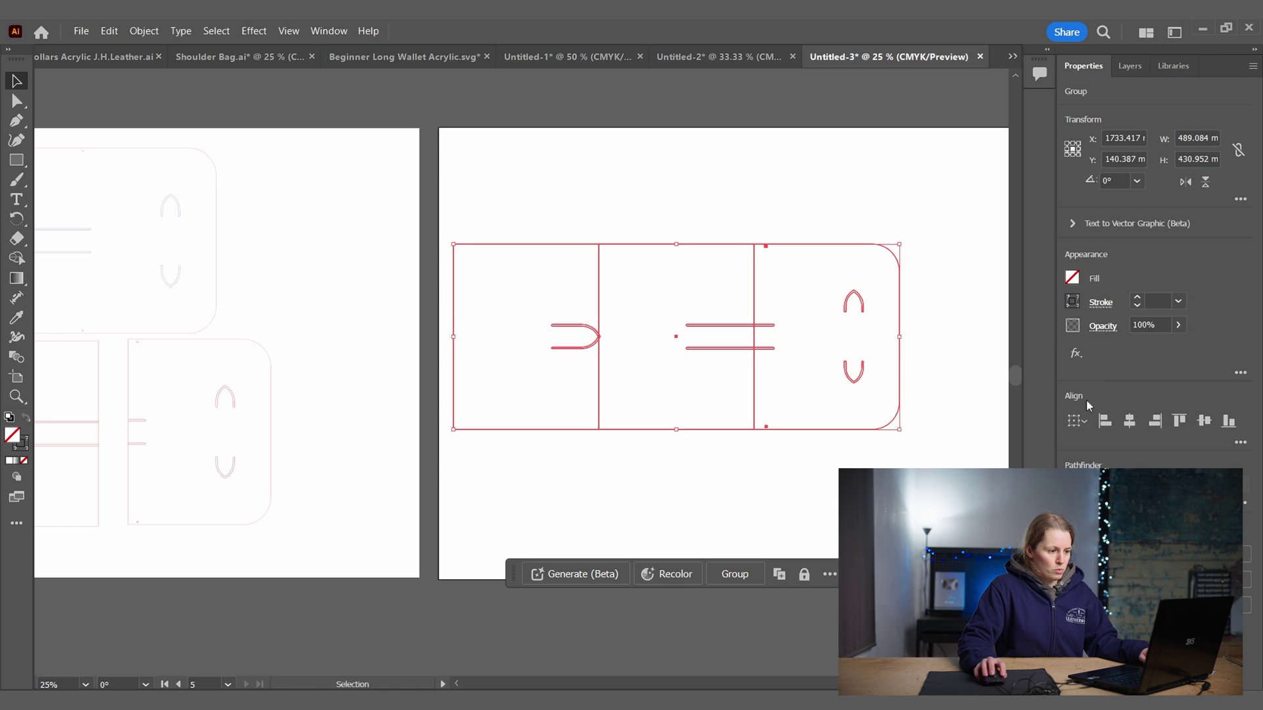
click(884, 207)
Compare the overlaid outlines and slots up close, and shift the joined sections slightly down from the full template
key(ctrl+equal)
key(ctrl+equal)
key(ctrl+equal)
drag(652, 238, 121, 264)
drag(345, 259, 802, 243)
drag(276, 268, 599, 386)
drag(681, 227, 681, 257)
click(634, 132)
Delete the full template copy behind the black joined sections and ungroup the sections
key(ctrl+minus)
key(ctrl+minus)
key(ctrl+minus)
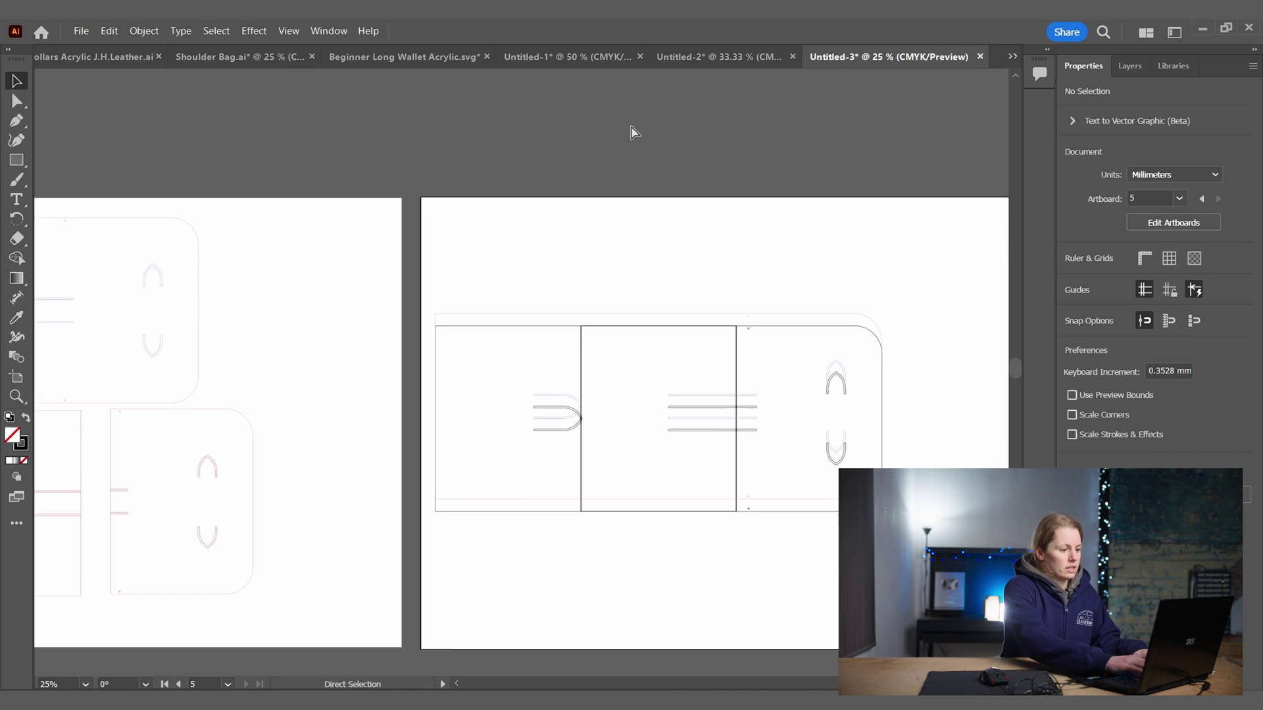
key(ctrl+minus)
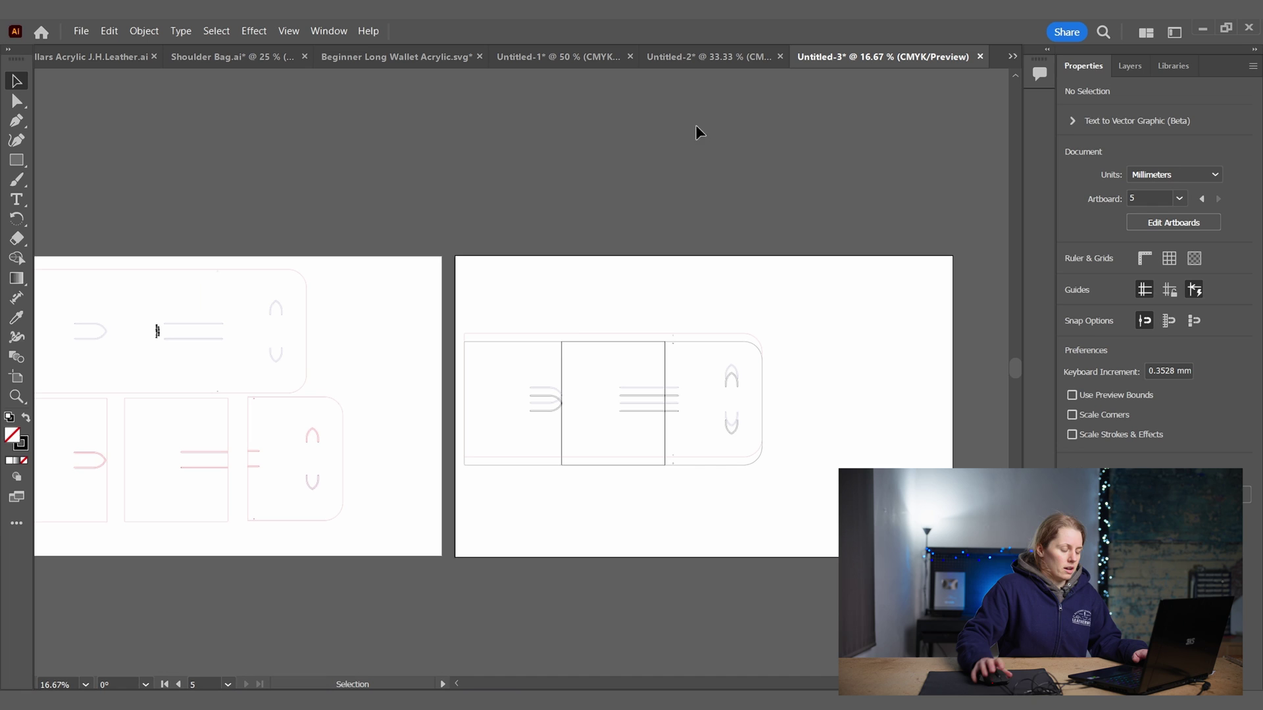
click(589, 349)
click(628, 329)
click(612, 341)
click(723, 315)
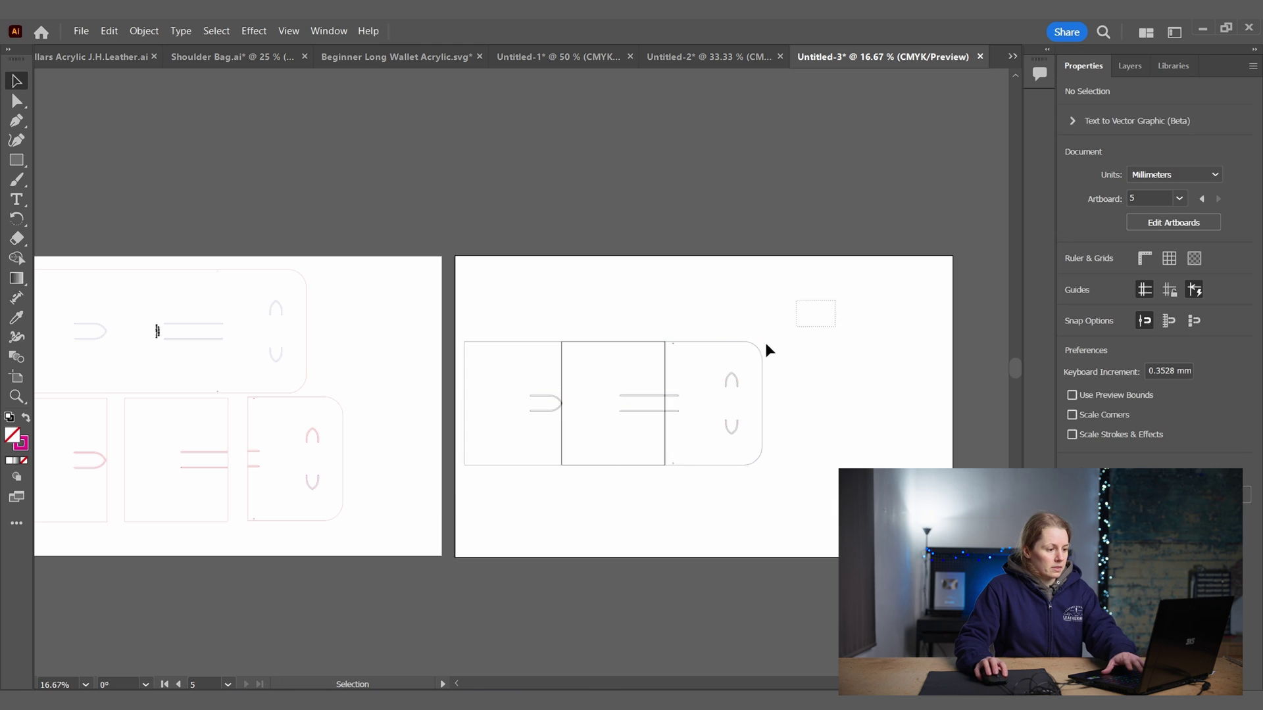
click(763, 342)
click(779, 305)
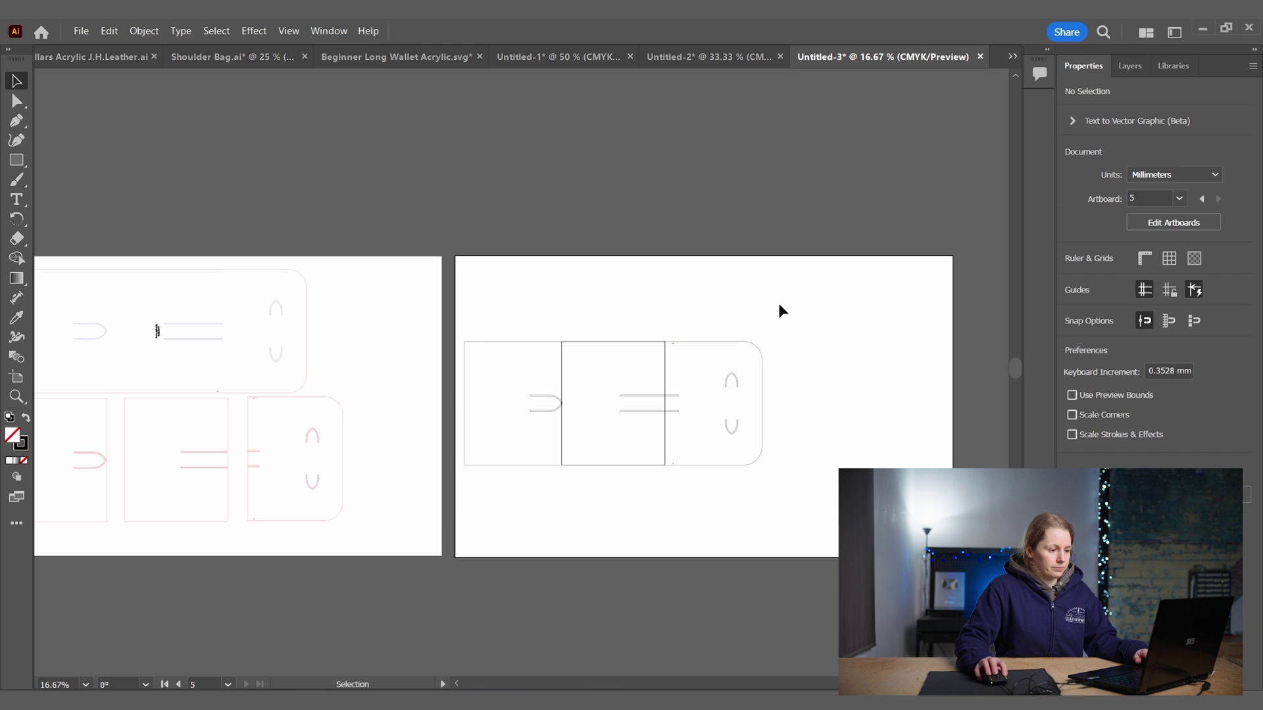
Spread the left, middle and right sections apart in a row with clear gaps on the last artboard
drag(737, 390, 940, 365)
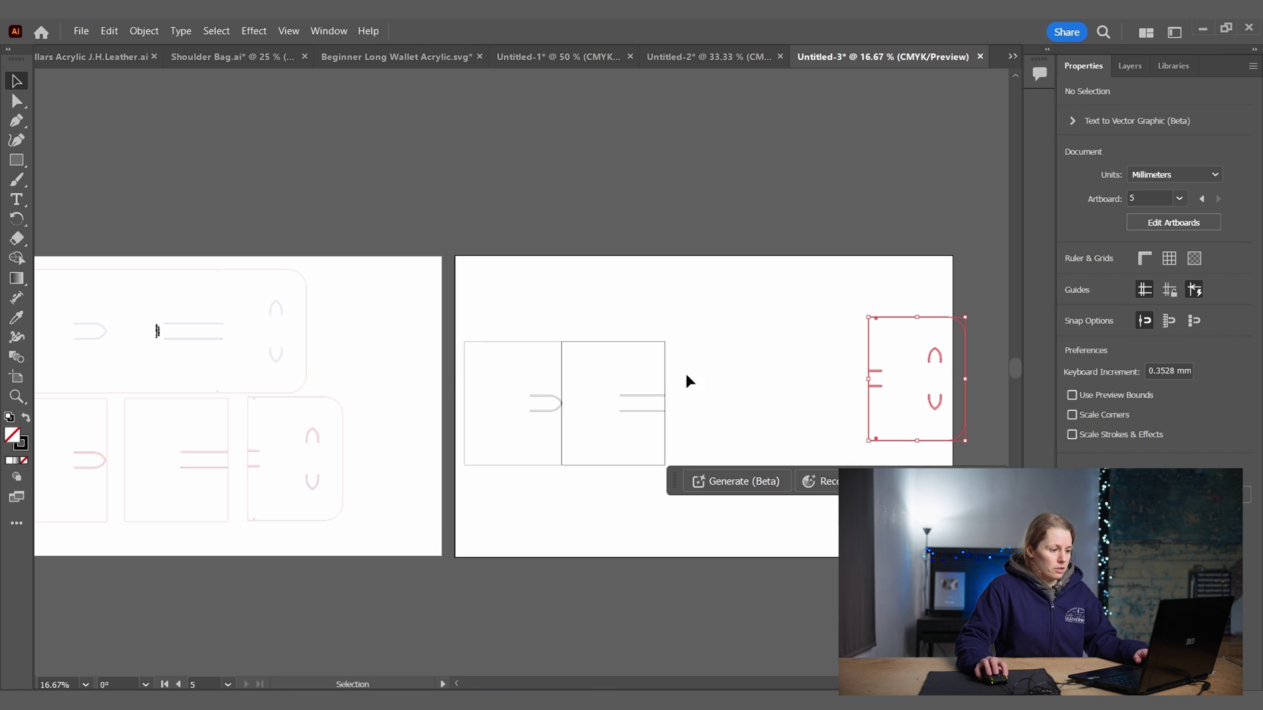
click(644, 395)
drag(641, 403, 738, 371)
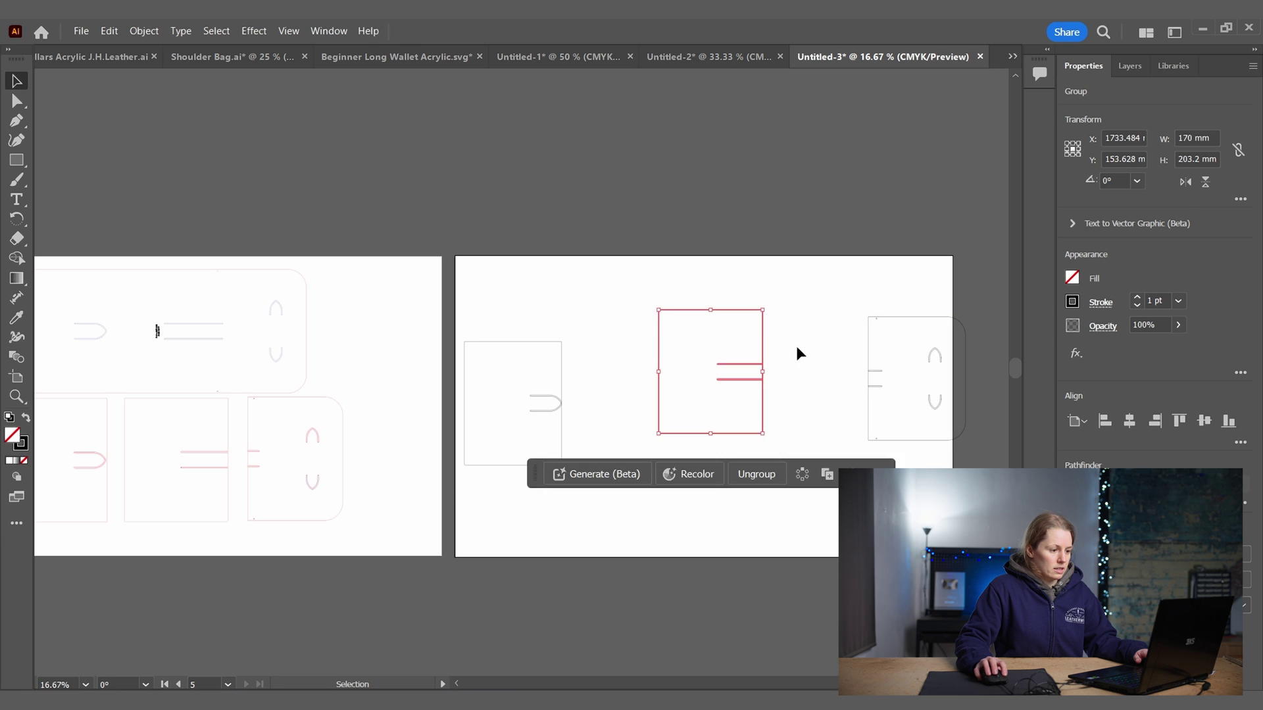
click(874, 376)
drag(862, 373, 785, 359)
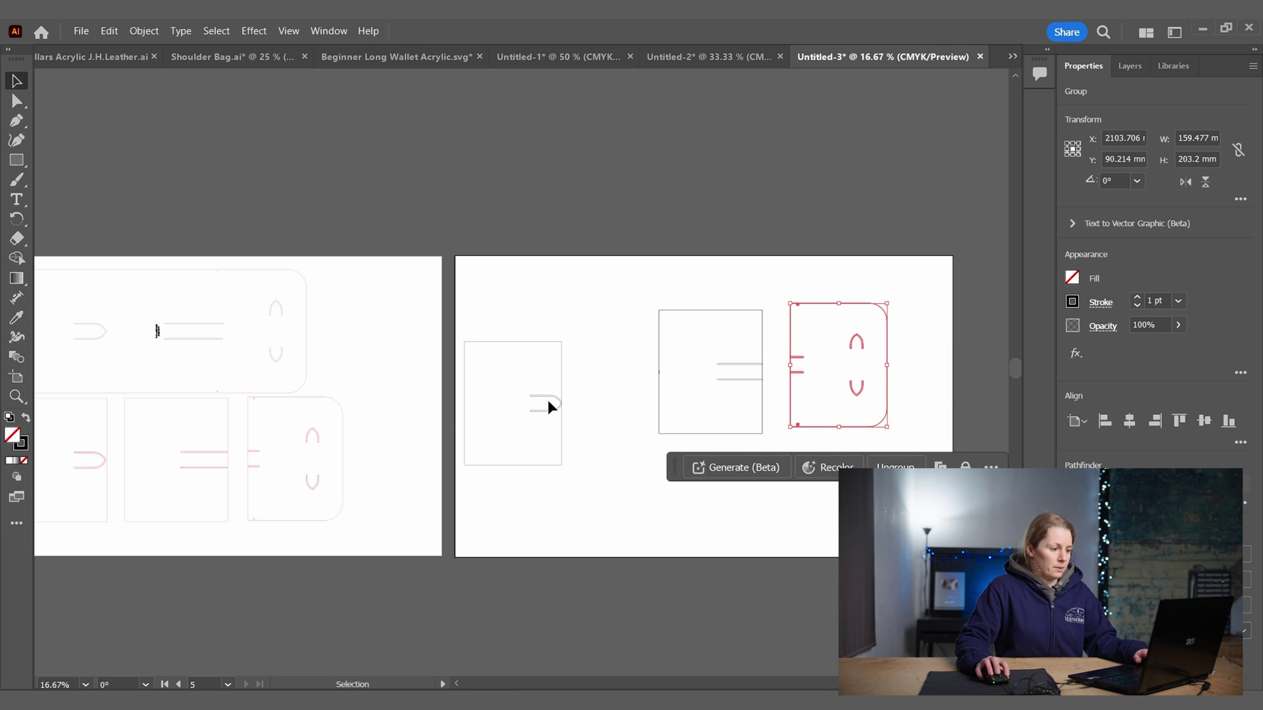
drag(552, 403, 621, 366)
click(530, 533)
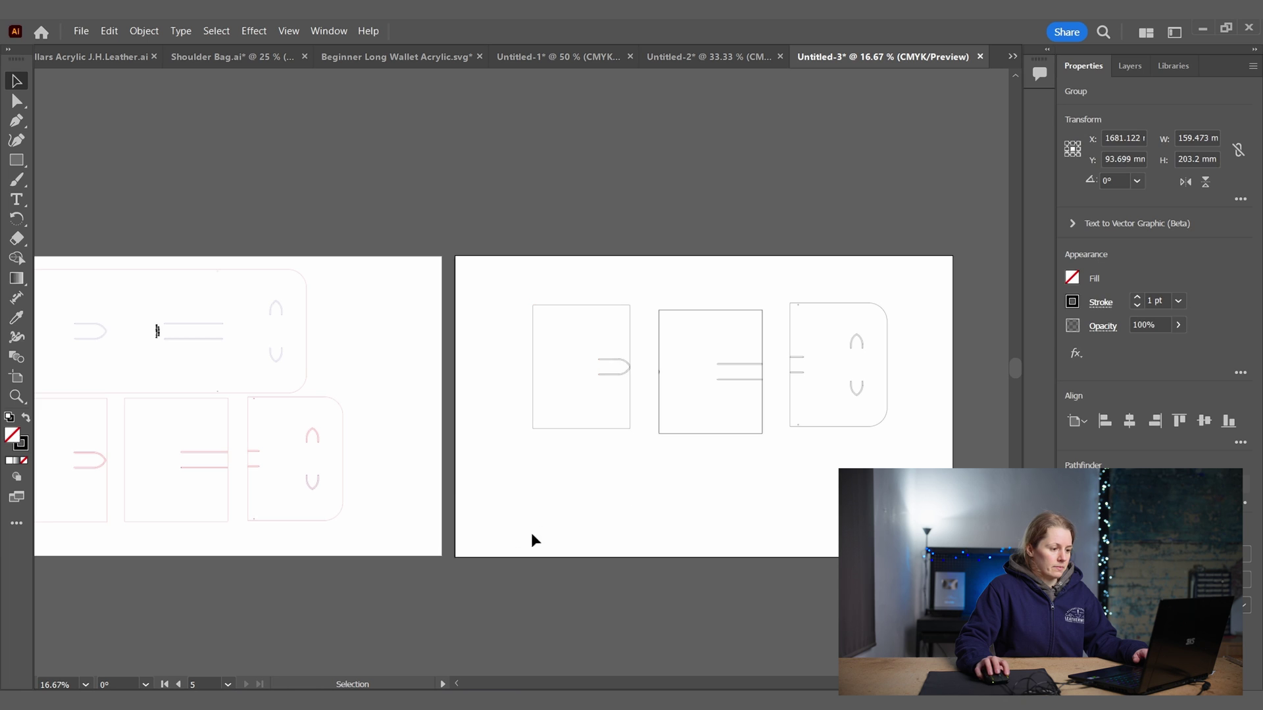
drag(760, 451, 729, 455)
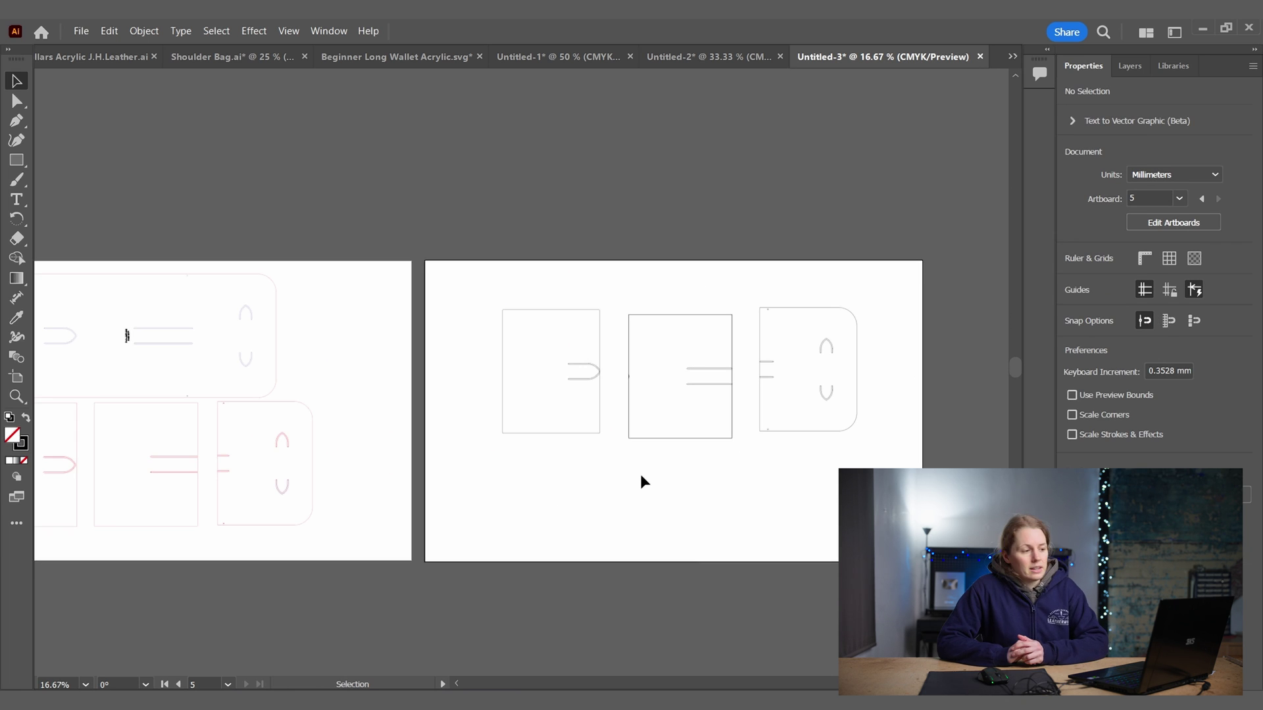